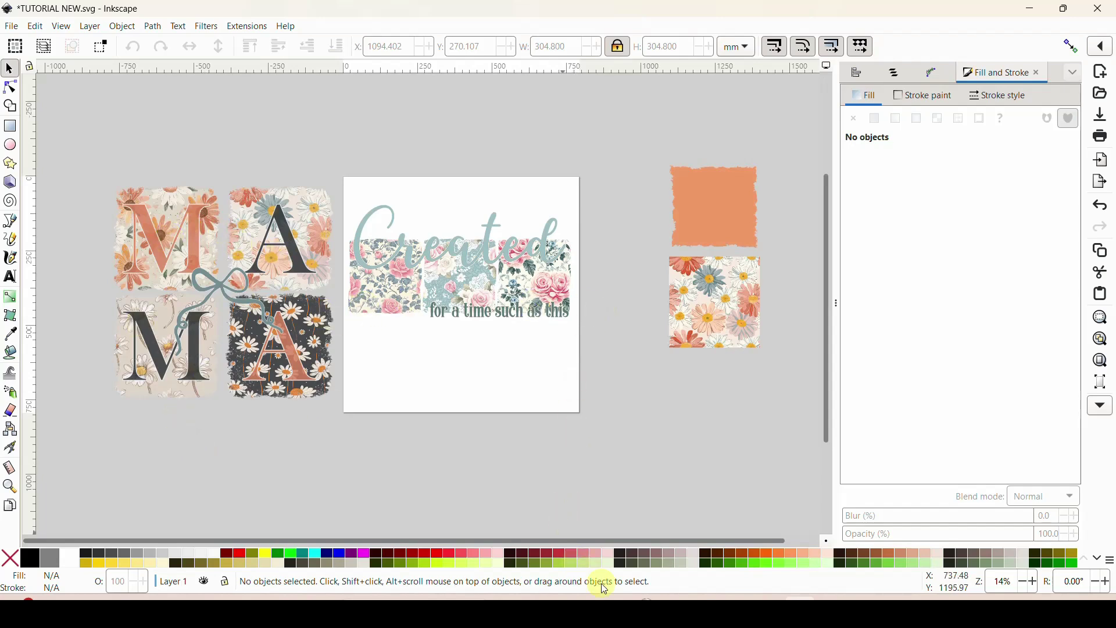
- Switch from Inkscape to the Canva square grid template and look over its five pages
{"action": "left_click", "coordinate": [639, 592]}
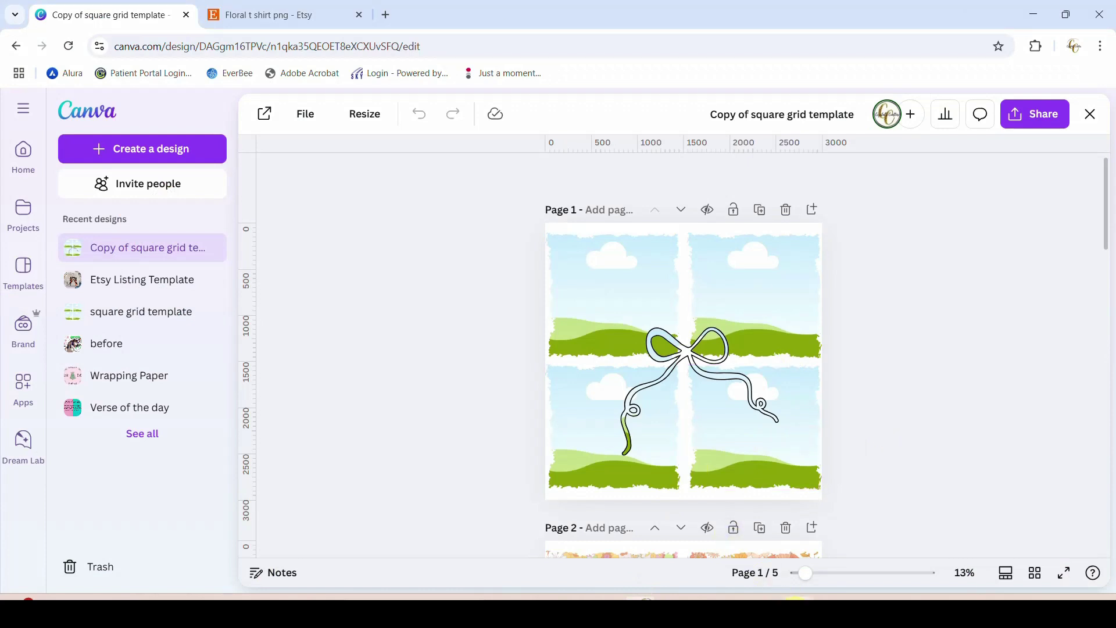
{"action": "key", "text": "alt+Tab"}
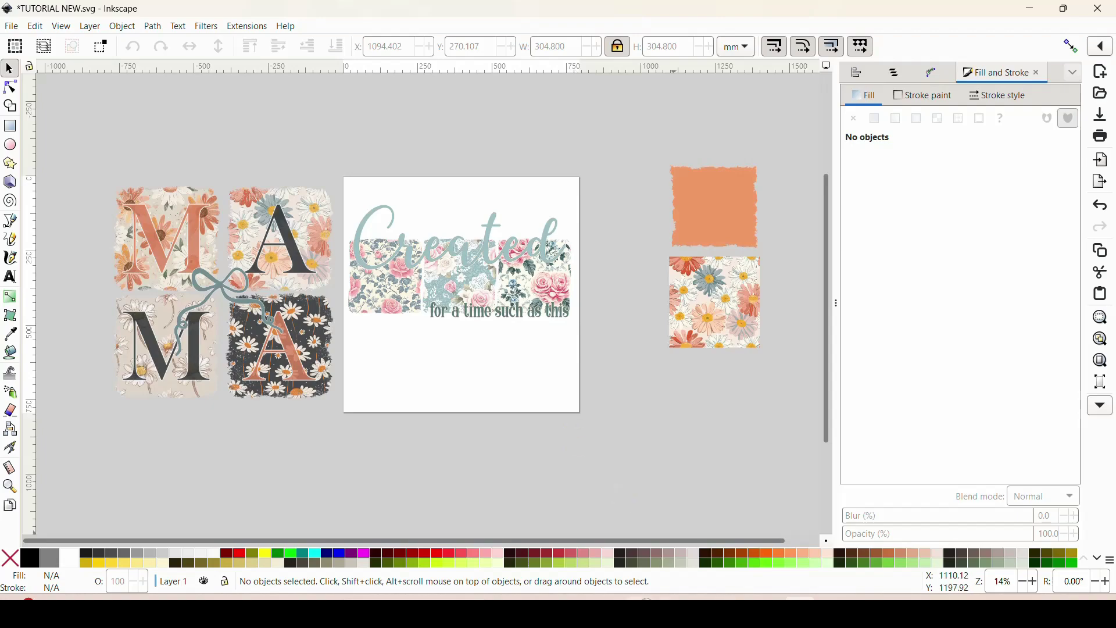
{"action": "key", "text": "alt+Tab"}
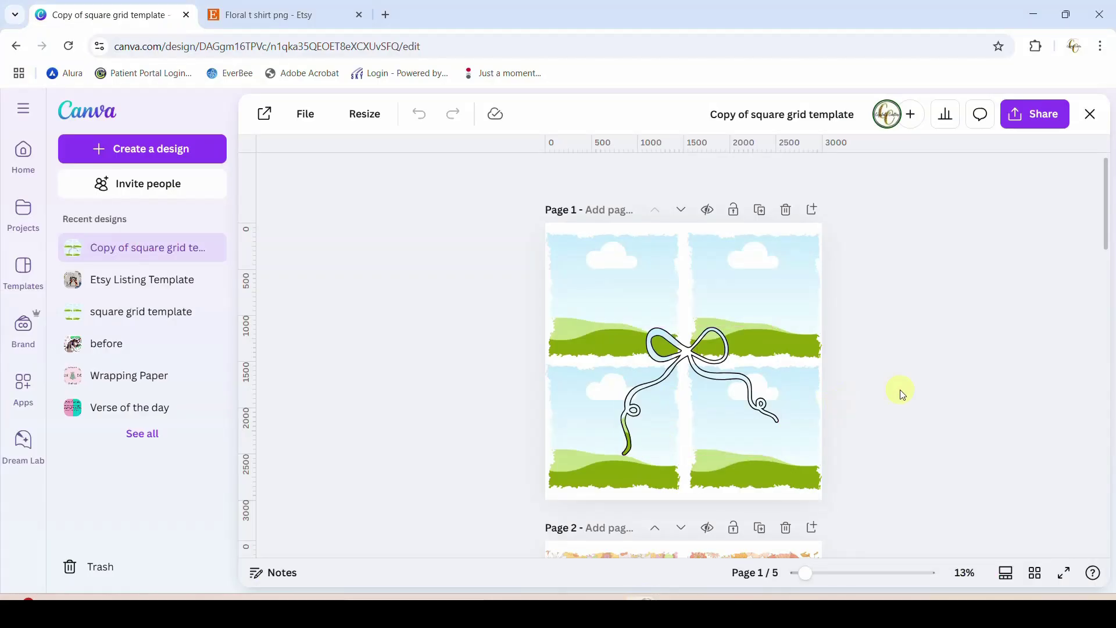
{"action": "scroll", "coordinate": [849, 407], "scroll_direction": "down", "scroll_amount": 2}
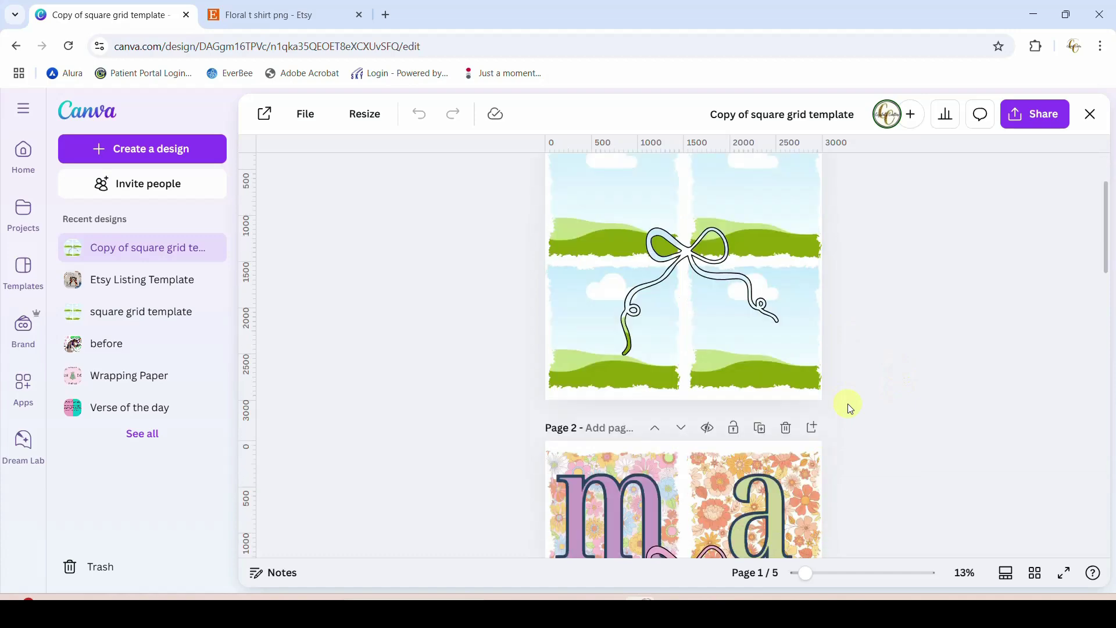
{"action": "scroll", "coordinate": [848, 404], "scroll_direction": "down", "scroll_amount": 15}
{"action": "scroll", "coordinate": [639, 399], "scroll_direction": "up", "scroll_amount": 4}
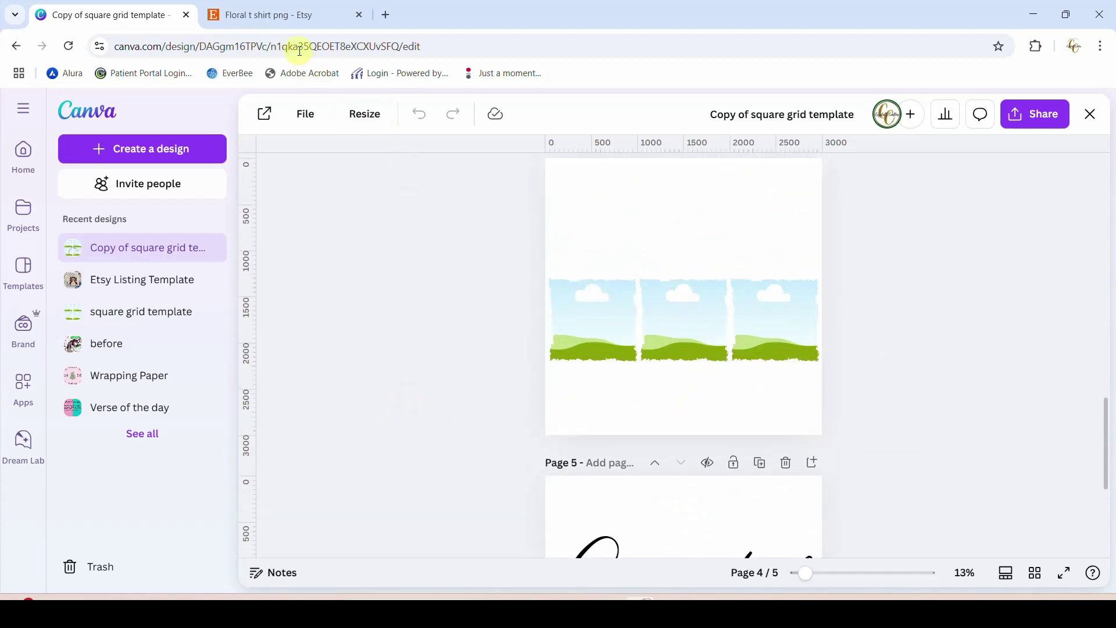
- Switch to the Etsy results for "floral t shirt png" and examine the first results page for popular floral grid designs
{"action": "left_click", "coordinate": [299, 25]}
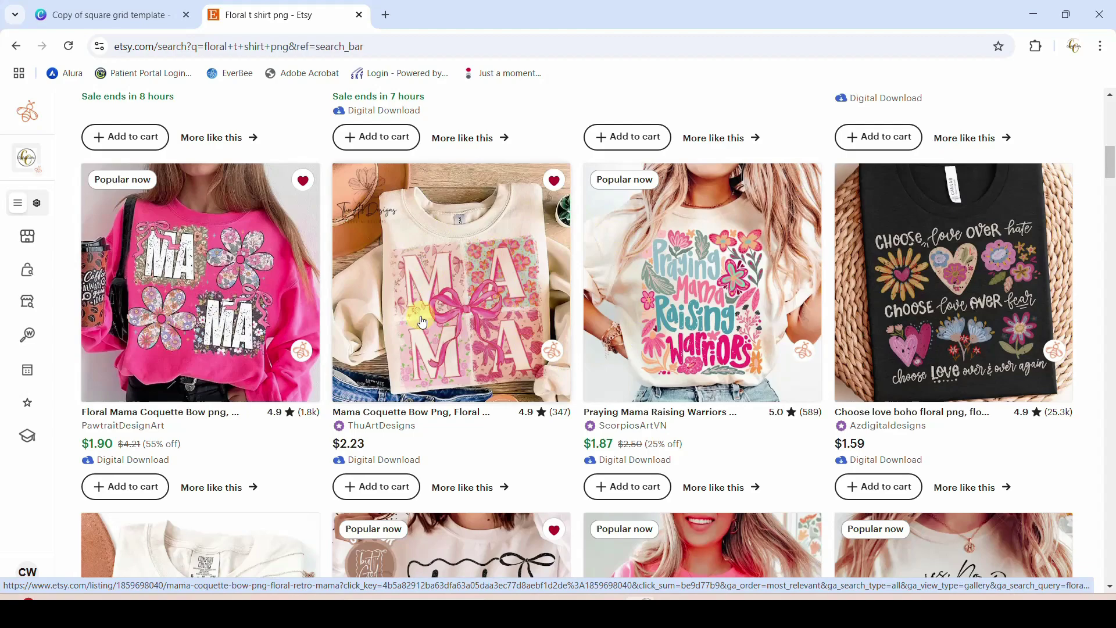
{"action": "scroll", "coordinate": [422, 321], "scroll_direction": "up", "scroll_amount": 10}
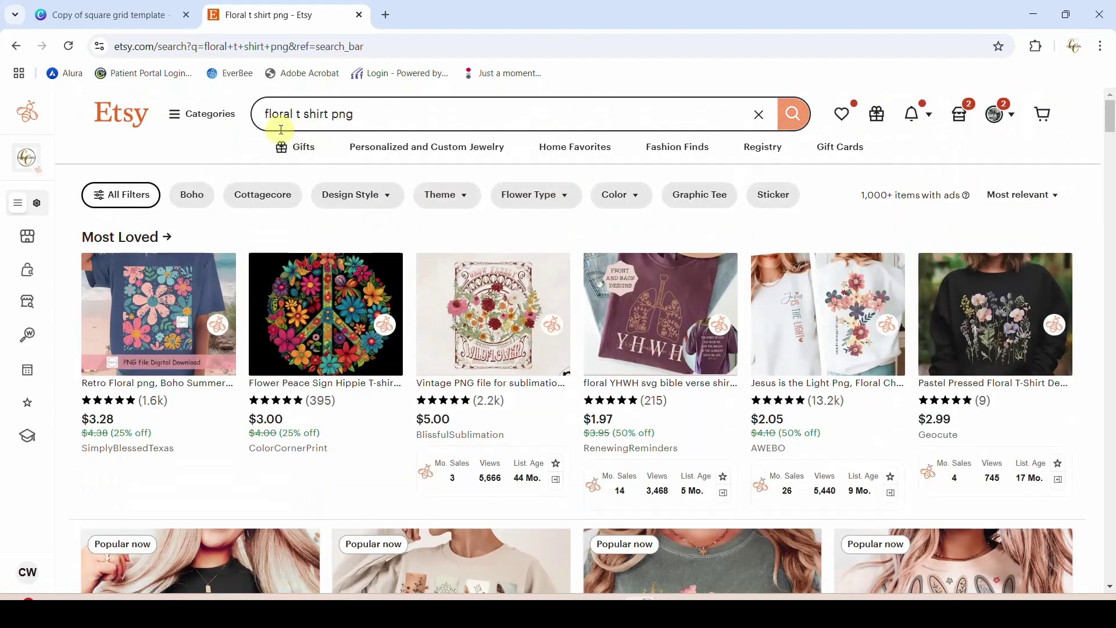
{"action": "scroll", "coordinate": [524, 352], "scroll_direction": "down", "scroll_amount": 10}
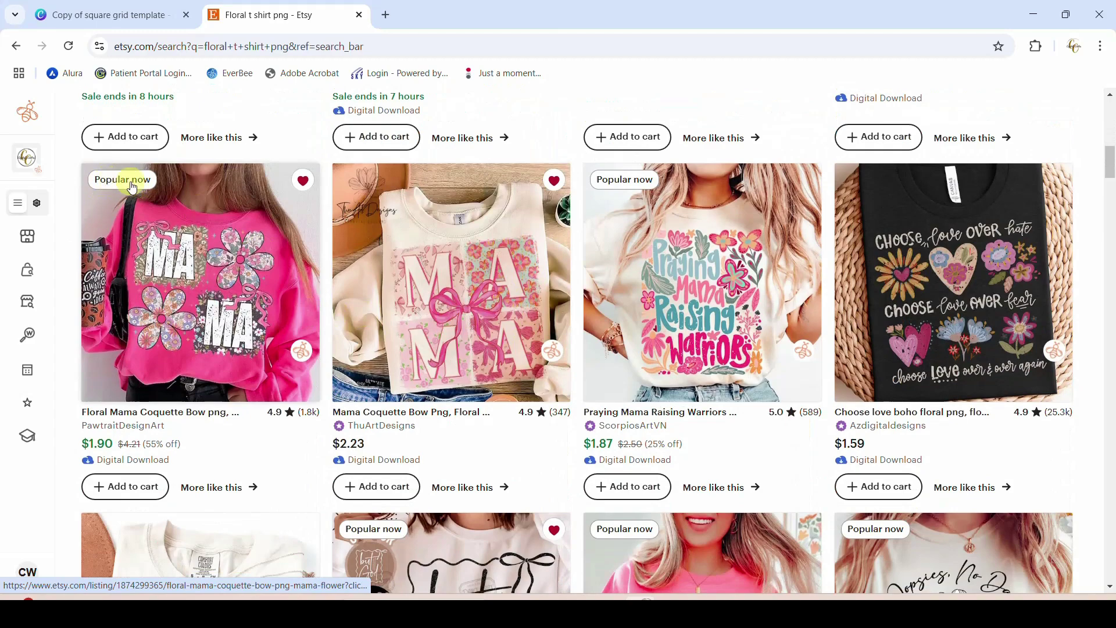
{"action": "scroll", "coordinate": [247, 308], "scroll_direction": "down", "scroll_amount": 5}
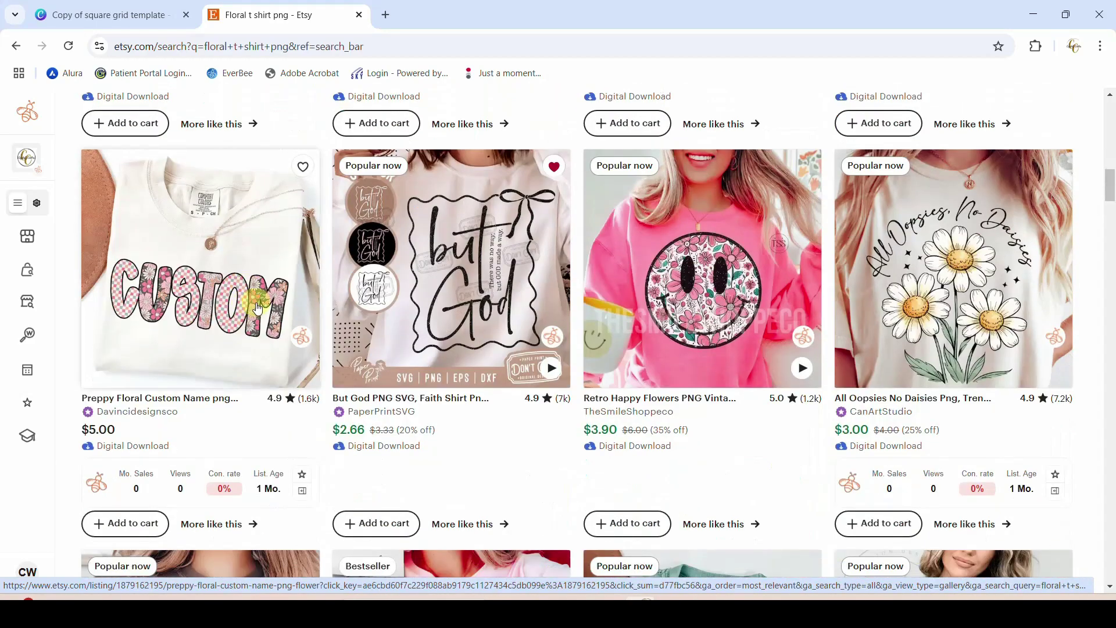
{"action": "scroll", "coordinate": [253, 308], "scroll_direction": "down", "scroll_amount": 5}
{"action": "scroll", "coordinate": [258, 307], "scroll_direction": "down", "scroll_amount": 5}
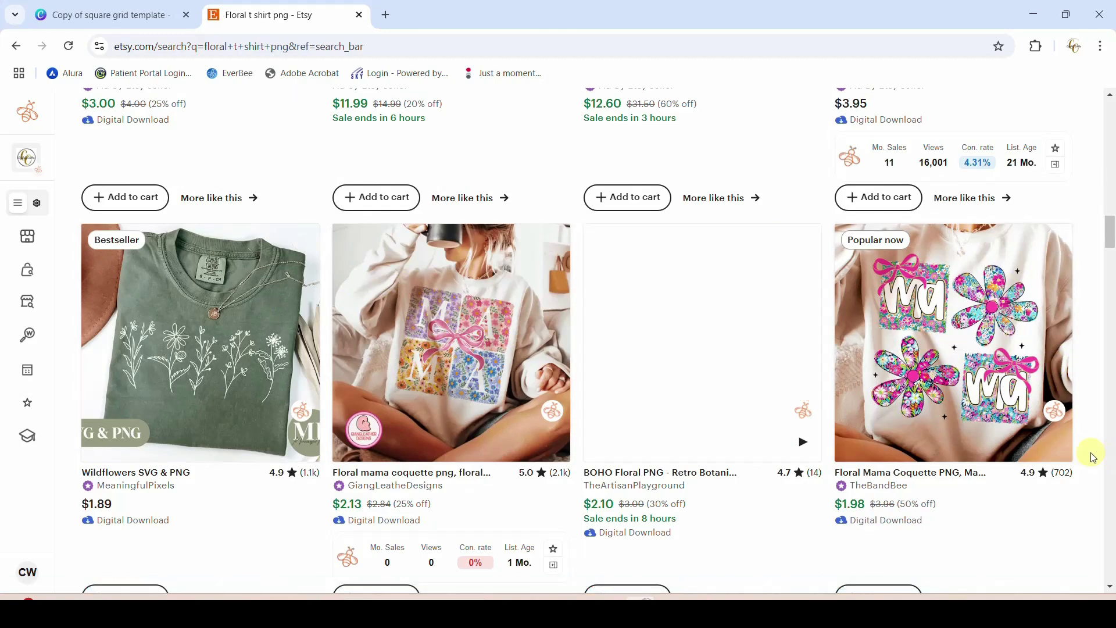
{"action": "scroll", "coordinate": [1092, 458], "scroll_direction": "down", "scroll_amount": 10}
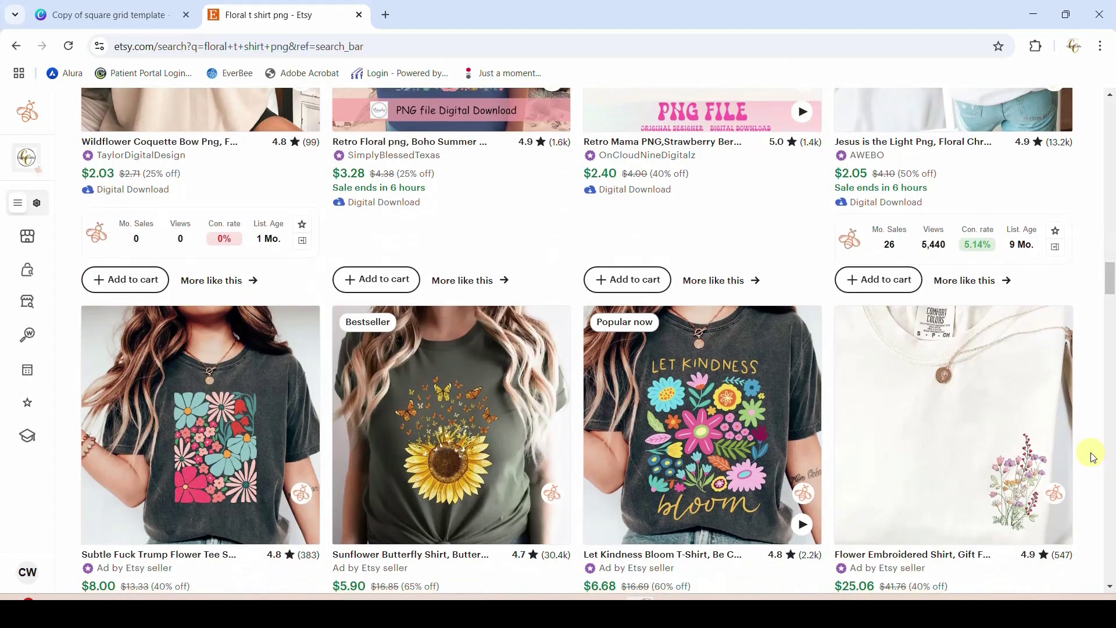
{"action": "scroll", "coordinate": [1092, 457], "scroll_direction": "down", "scroll_amount": 12}
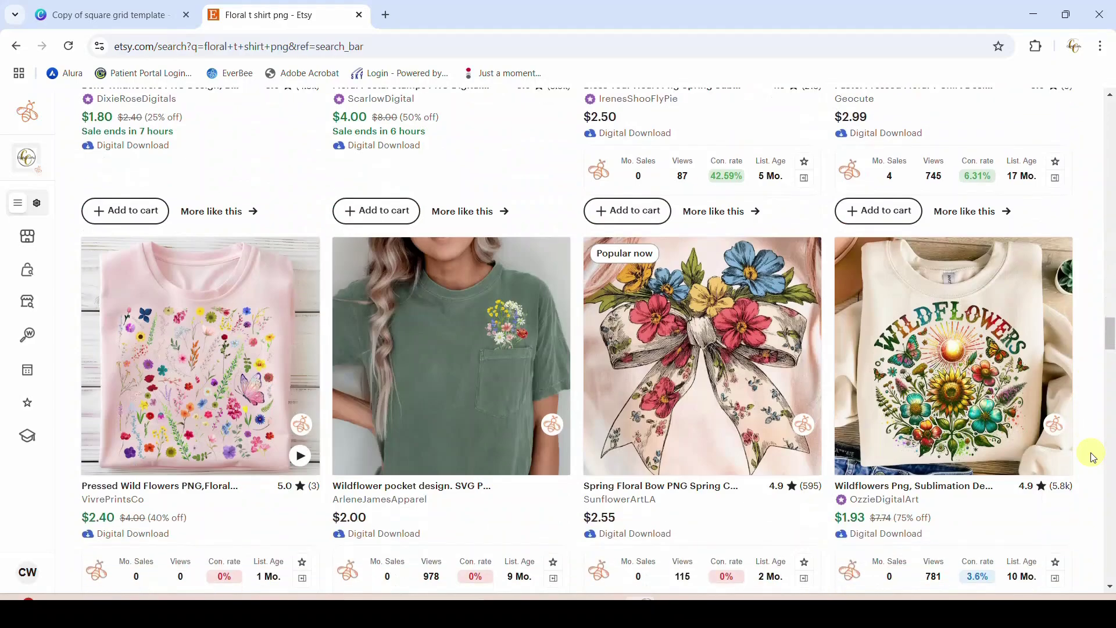
{"action": "scroll", "coordinate": [1092, 458], "scroll_direction": "down", "scroll_amount": 7}
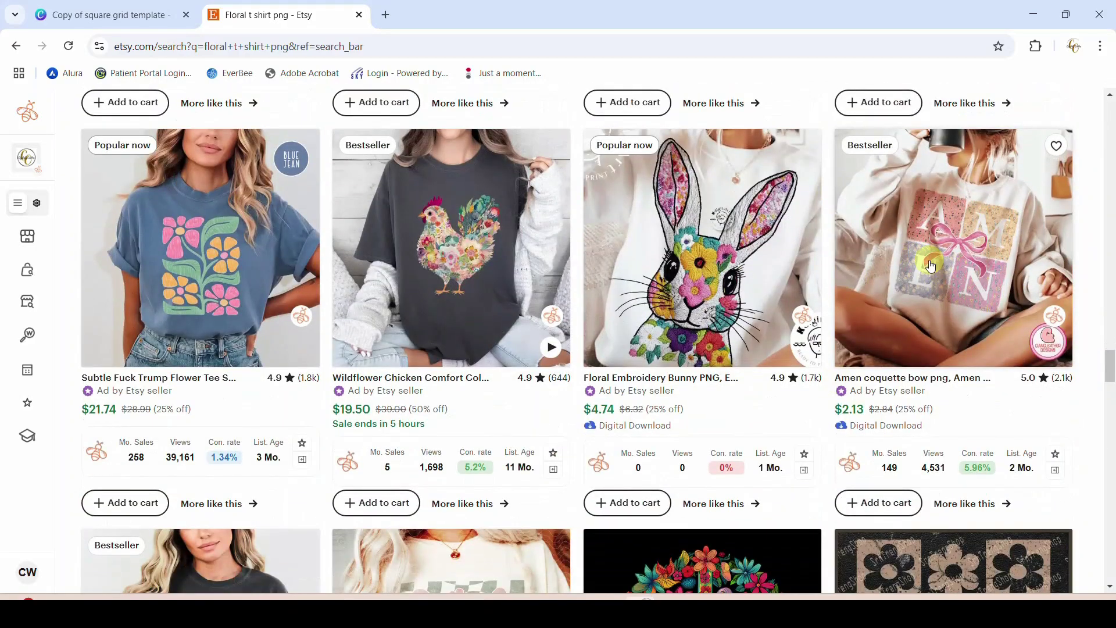
{"action": "scroll", "coordinate": [1107, 444], "scroll_direction": "down", "scroll_amount": 7}
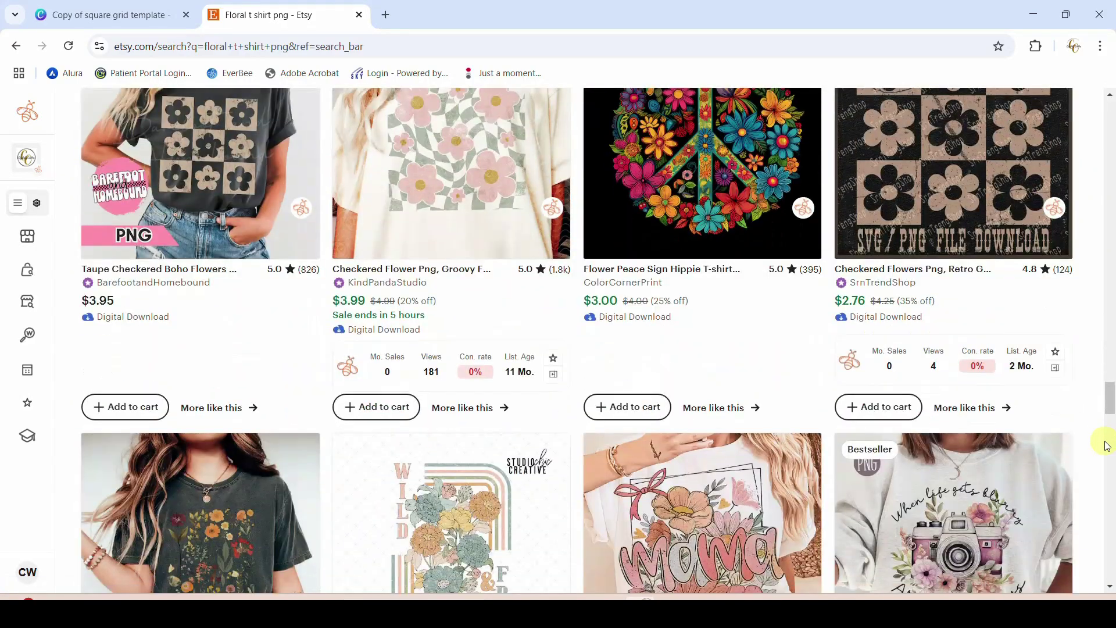
{"action": "scroll", "coordinate": [1106, 444], "scroll_direction": "down", "scroll_amount": 14}
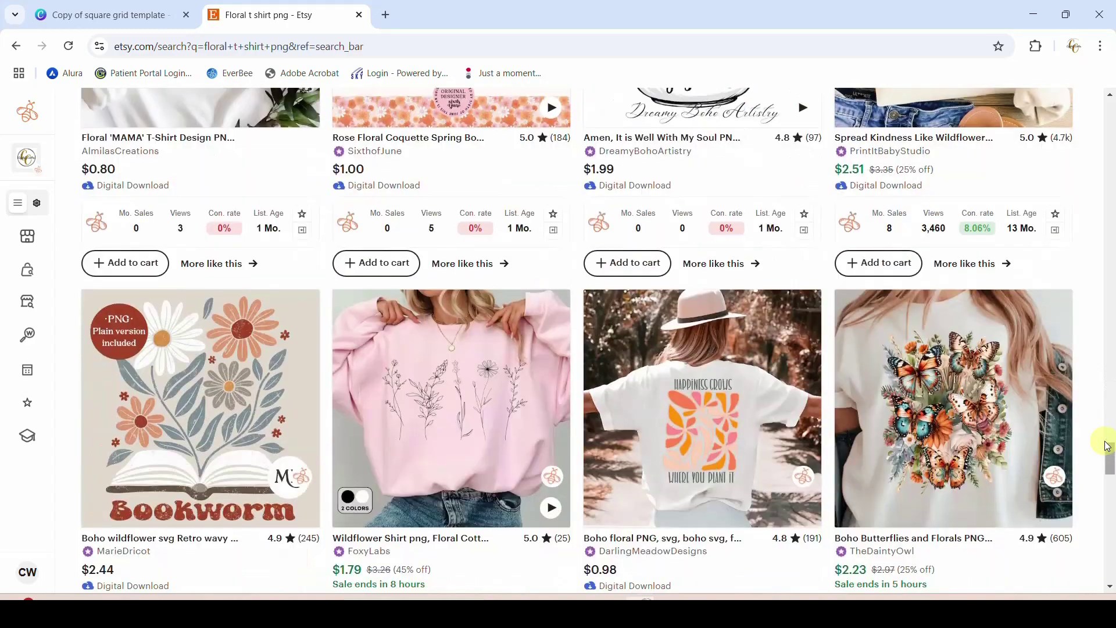
{"action": "scroll", "coordinate": [1107, 445], "scroll_direction": "down", "scroll_amount": 7}
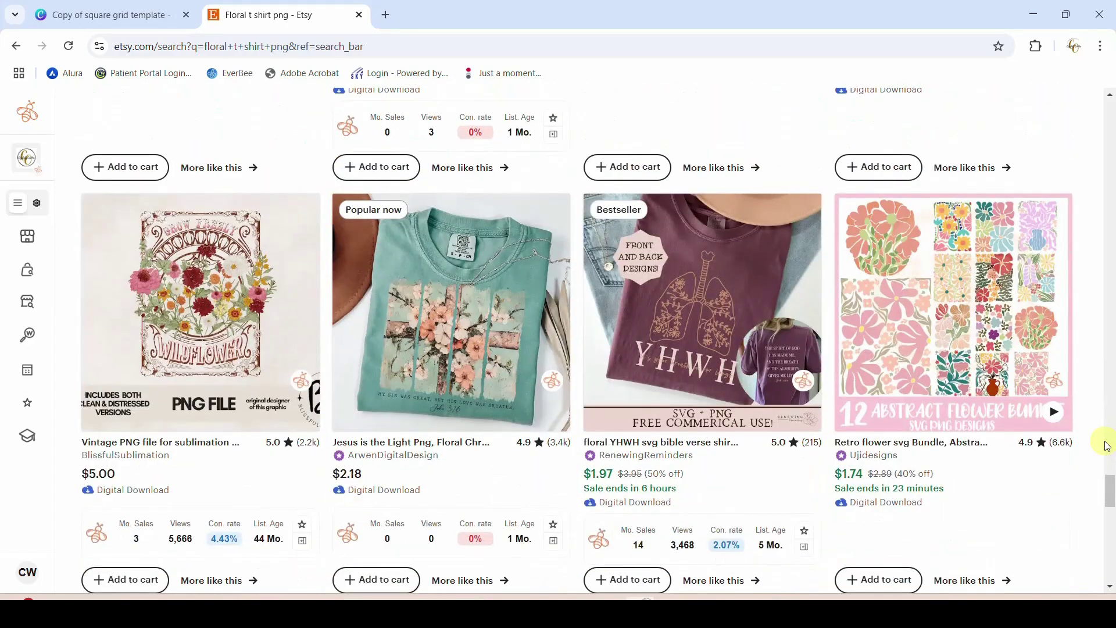
{"action": "scroll", "coordinate": [1106, 444], "scroll_direction": "down", "scroll_amount": 7}
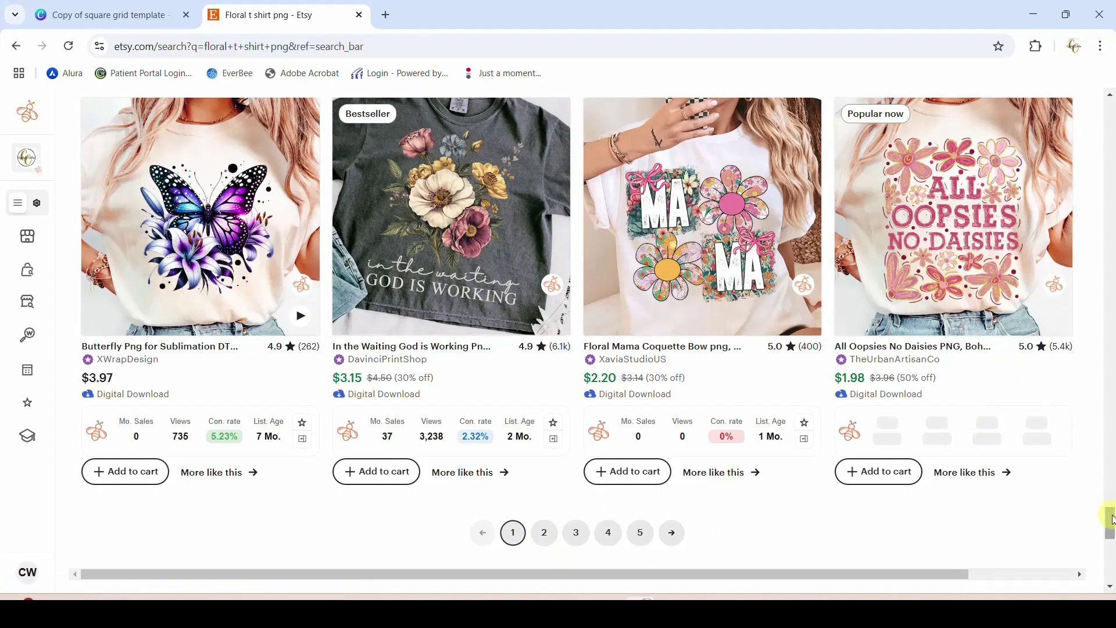
{"action": "left_click_drag", "start_coordinate": [1112, 520], "coordinate": [1112, 208]}
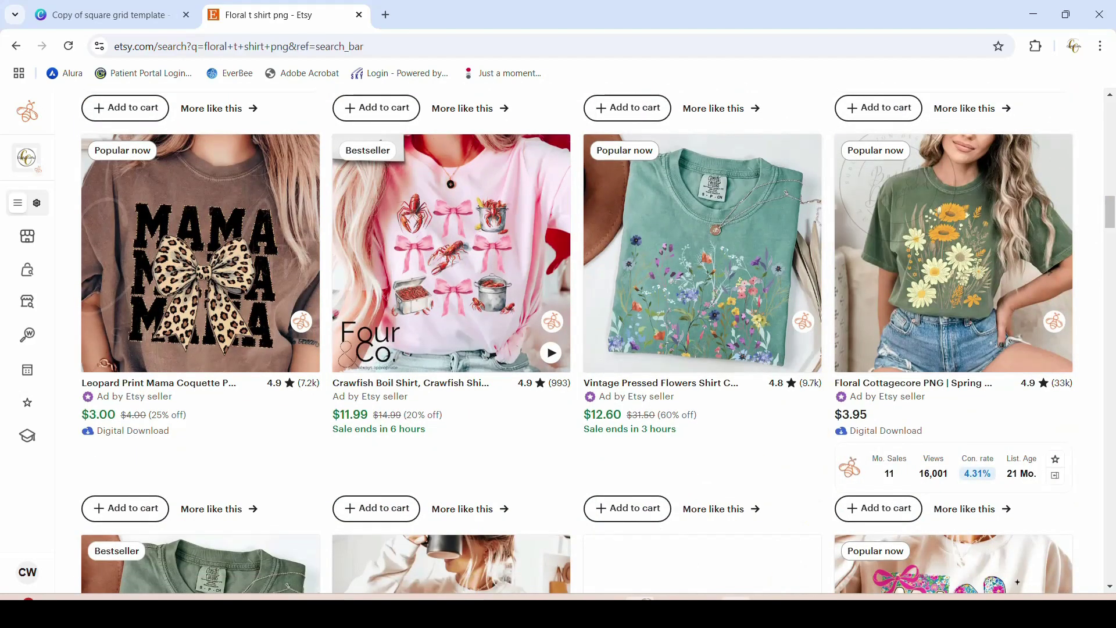
- Return to the Canva template and review the blank grid pages and the four-square mama example on page 2
{"action": "left_click", "coordinate": [134, 14]}
{"action": "scroll", "coordinate": [1041, 375], "scroll_direction": "up", "scroll_amount": 15}
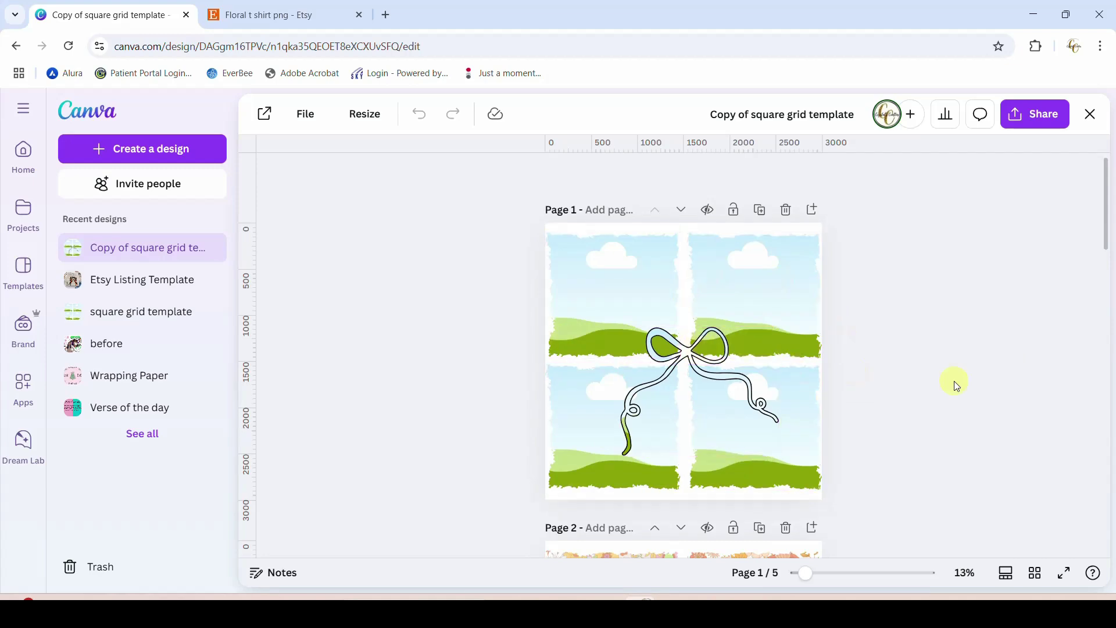
{"action": "scroll", "coordinate": [920, 401], "scroll_direction": "down", "scroll_amount": 1}
{"action": "scroll", "coordinate": [920, 401], "scroll_direction": "down", "scroll_amount": 15}
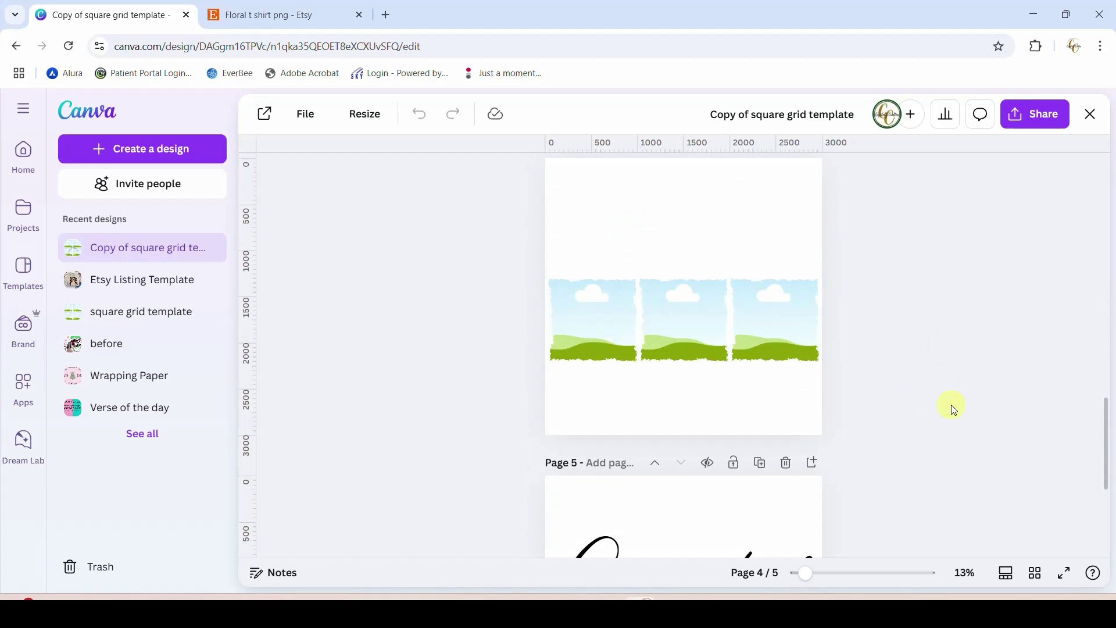
{"action": "scroll", "coordinate": [952, 409], "scroll_direction": "up", "scroll_amount": 10}
{"action": "scroll", "coordinate": [954, 414], "scroll_direction": "up", "scroll_amount": 3}
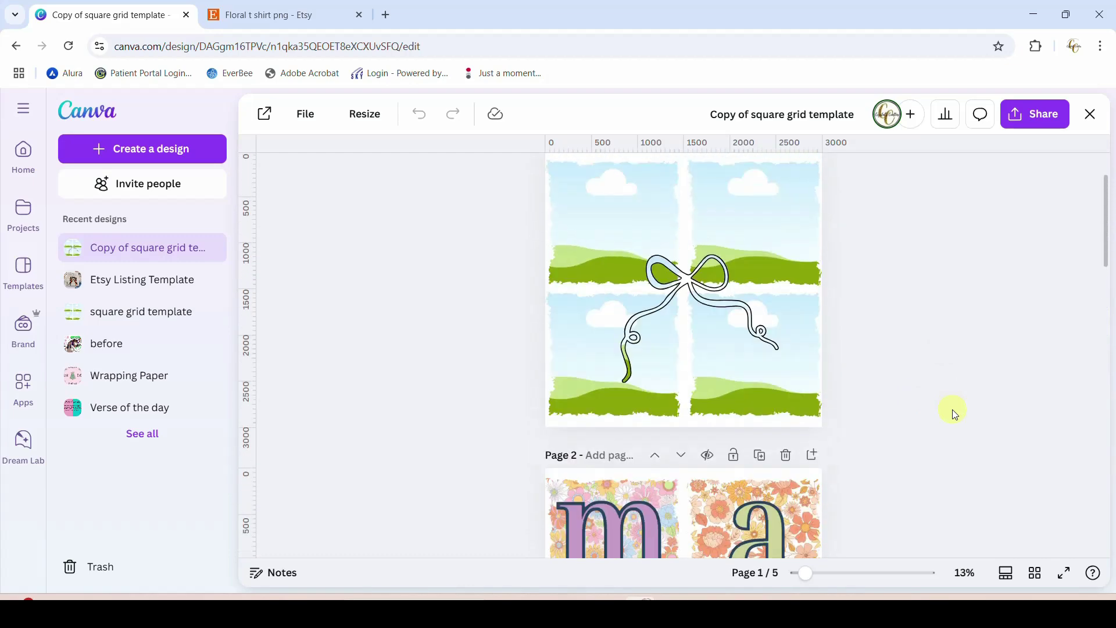
{"action": "scroll", "coordinate": [998, 357], "scroll_direction": "down", "scroll_amount": 4}
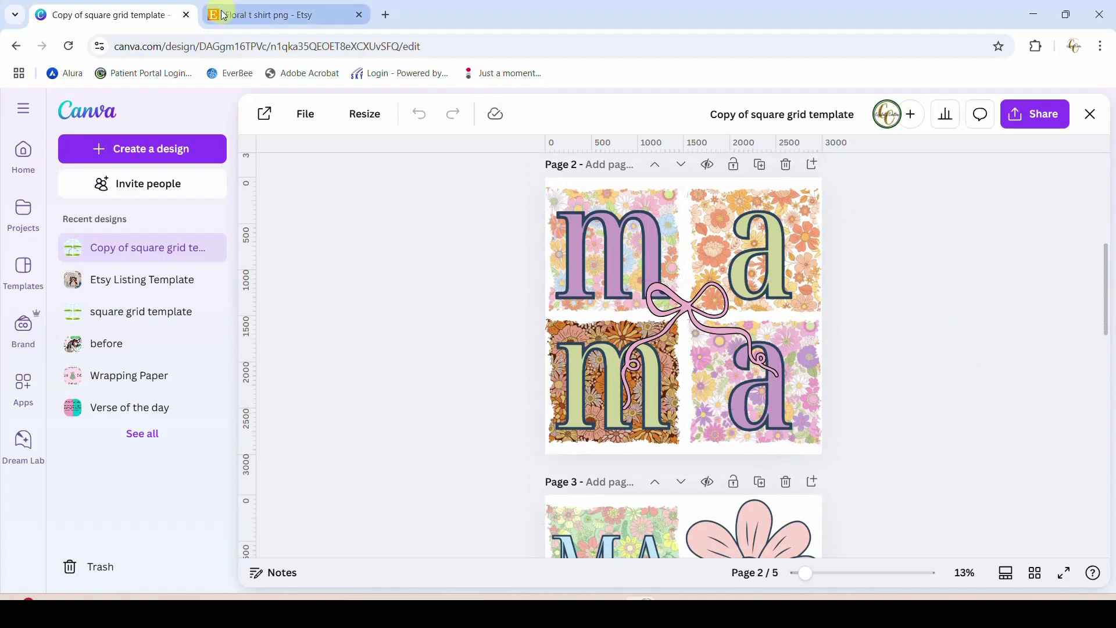
- Go back to the Etsy results and examine the floral mama coquette bow listings
{"action": "left_click", "coordinate": [267, 14]}
{"action": "scroll", "coordinate": [862, 378], "scroll_direction": "up", "scroll_amount": 5}
{"action": "scroll", "coordinate": [861, 378], "scroll_direction": "up", "scroll_amount": 5}
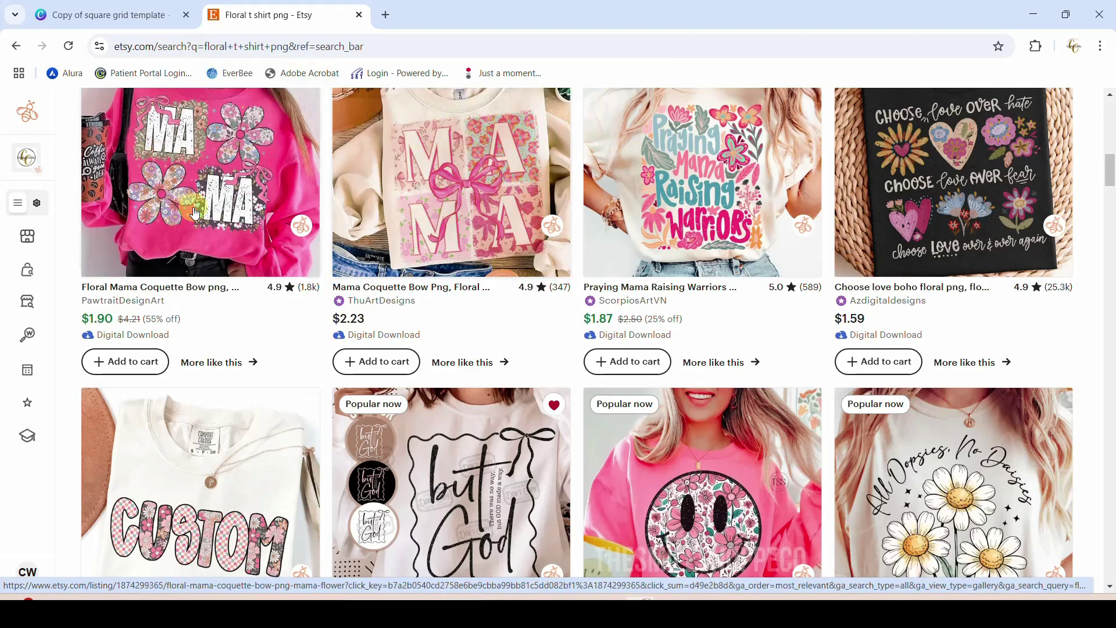
- Return to the Canva template and review the MA flower design, the blank three-square layout and the Created design on pages 3 to 5
{"action": "left_click", "coordinate": [153, 26]}
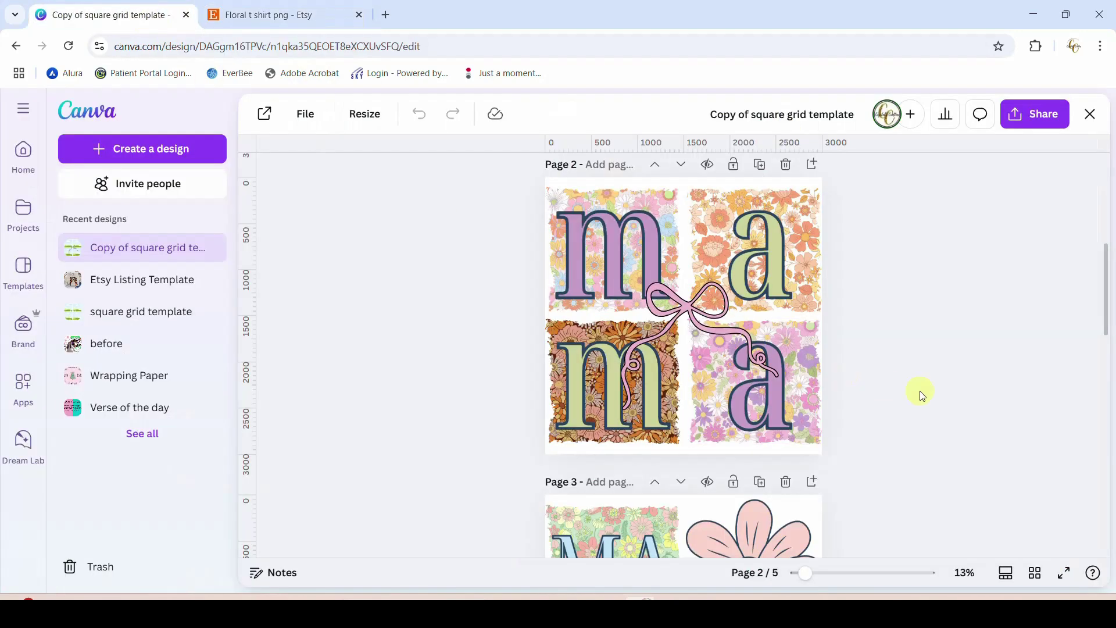
{"action": "scroll", "coordinate": [920, 390], "scroll_direction": "down", "scroll_amount": 5}
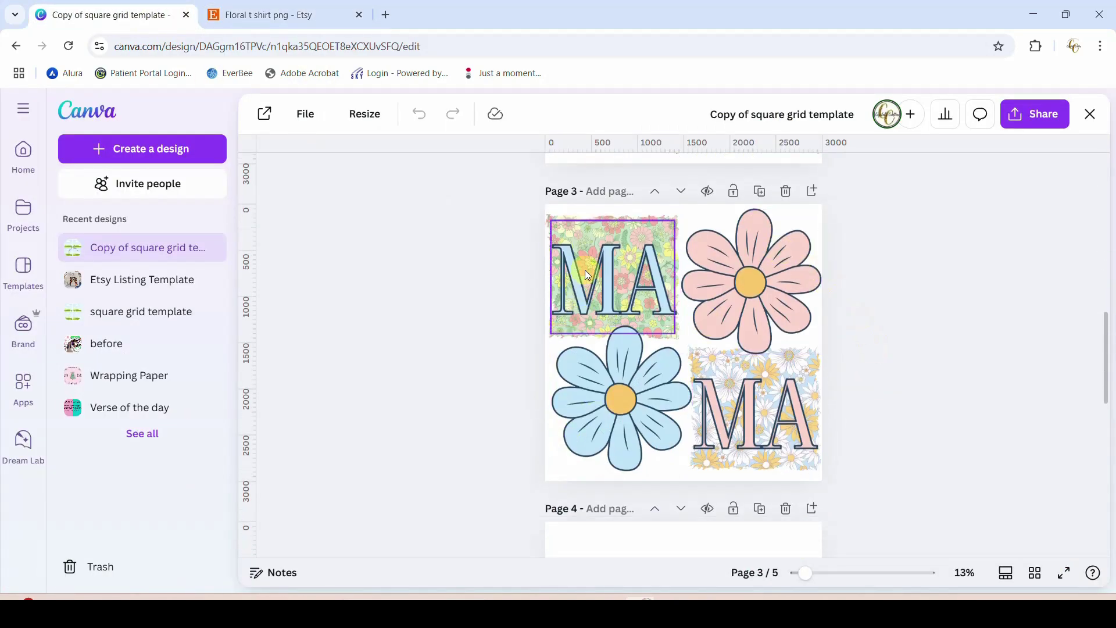
{"action": "left_click", "coordinate": [944, 323]}
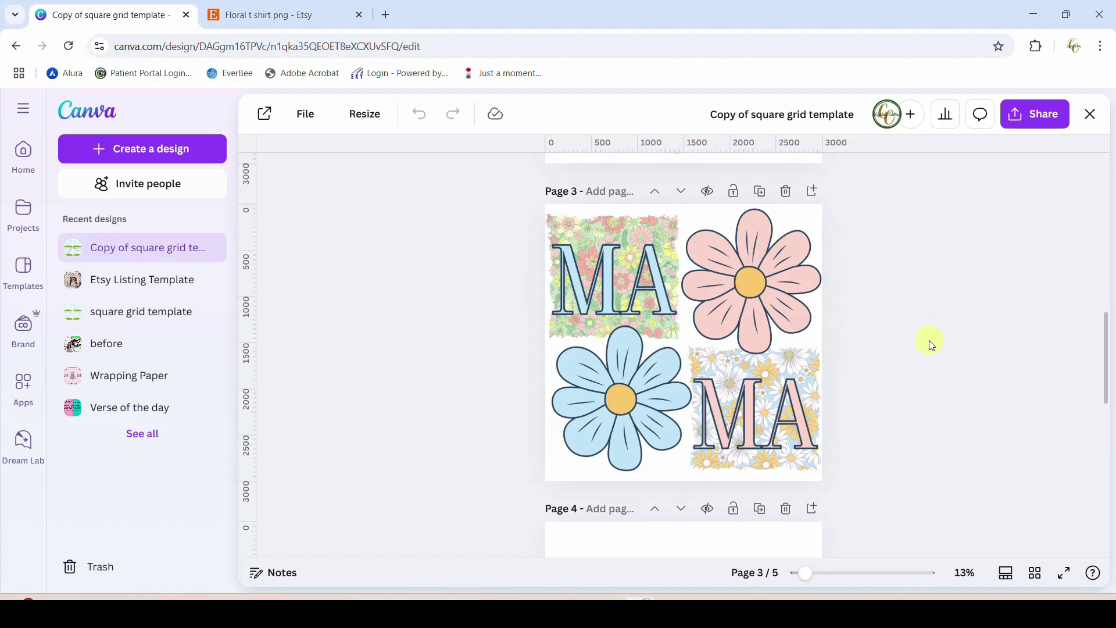
{"action": "scroll", "coordinate": [929, 340], "scroll_direction": "down", "scroll_amount": 5}
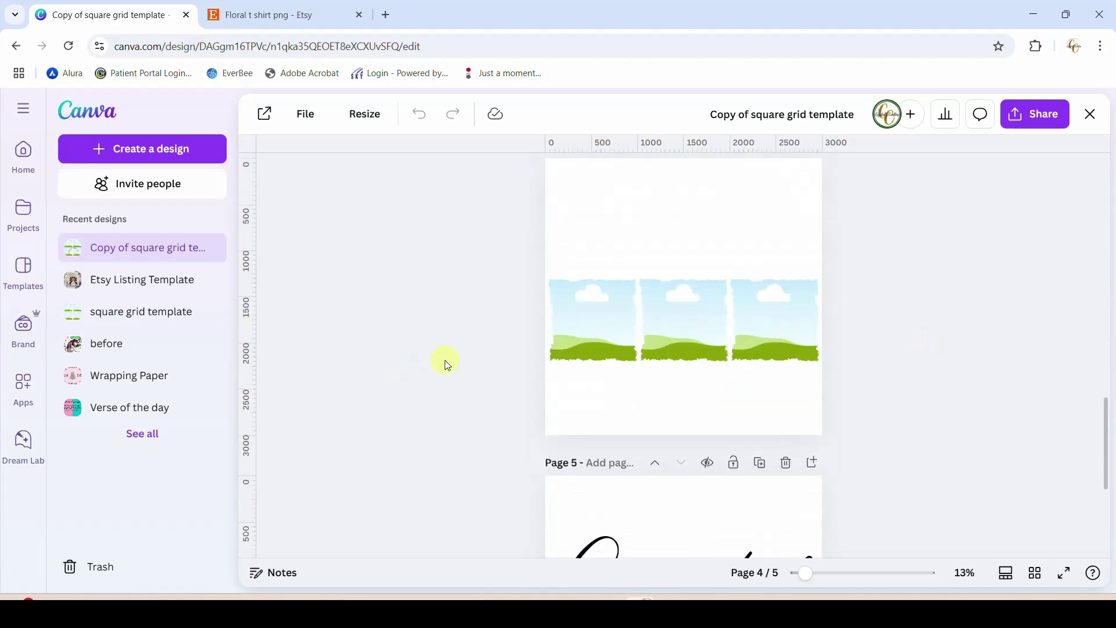
{"action": "scroll", "coordinate": [917, 341], "scroll_direction": "down", "scroll_amount": 4}
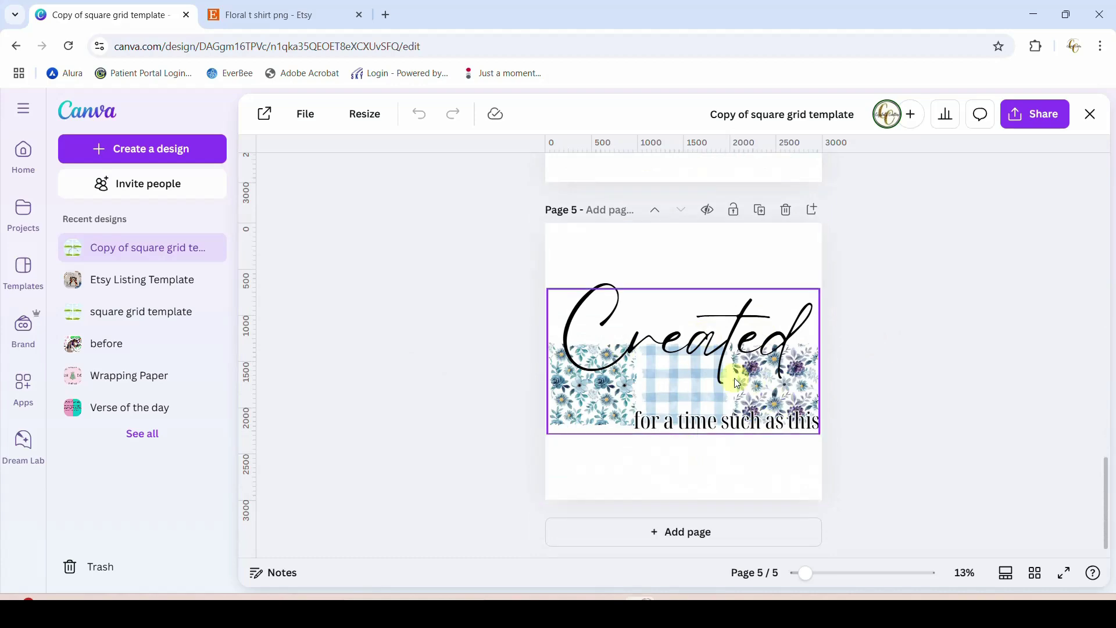
- Open the Grace Retro Design listing from the Etsy favorites and examine its three-panel design
{"action": "left_click", "coordinate": [300, 19]}
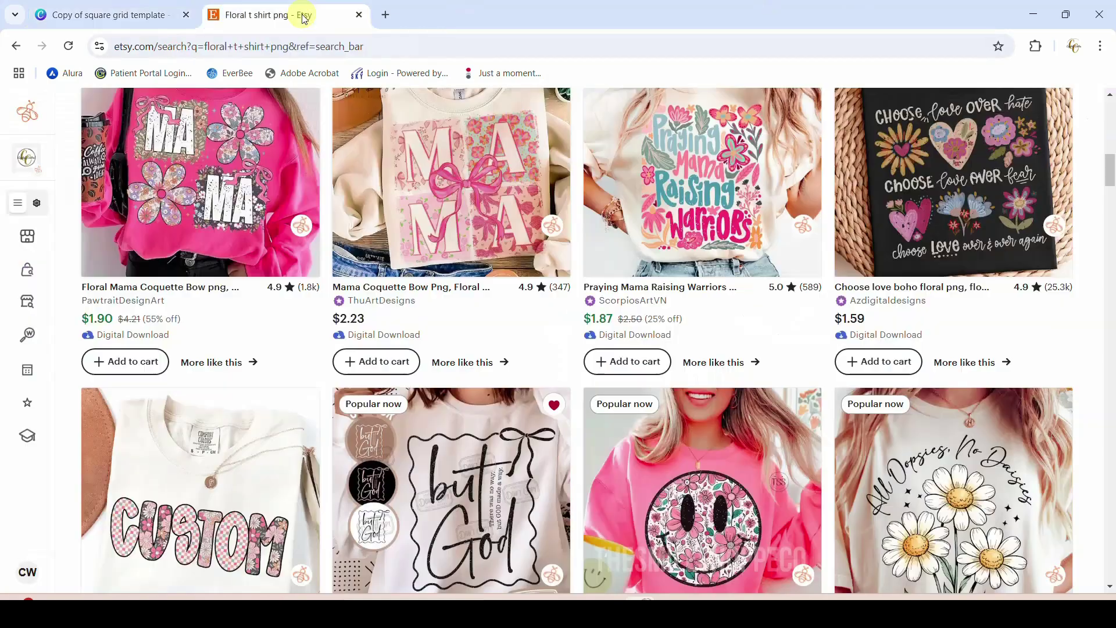
{"action": "left_click_drag", "start_coordinate": [1110, 179], "coordinate": [1111, 124]}
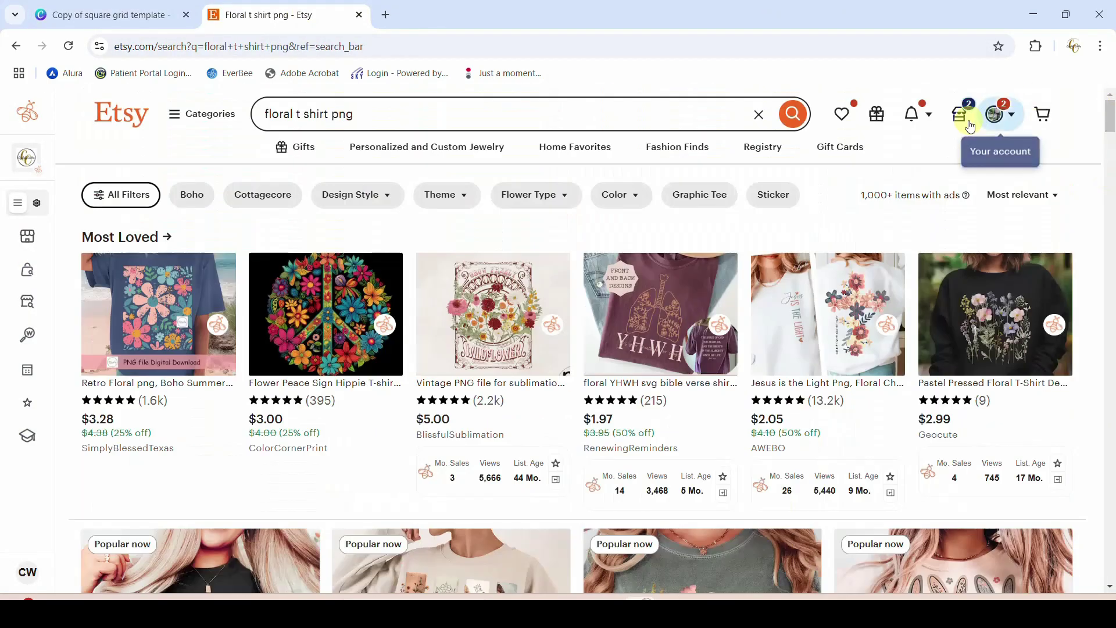
{"action": "left_click", "coordinate": [857, 165]}
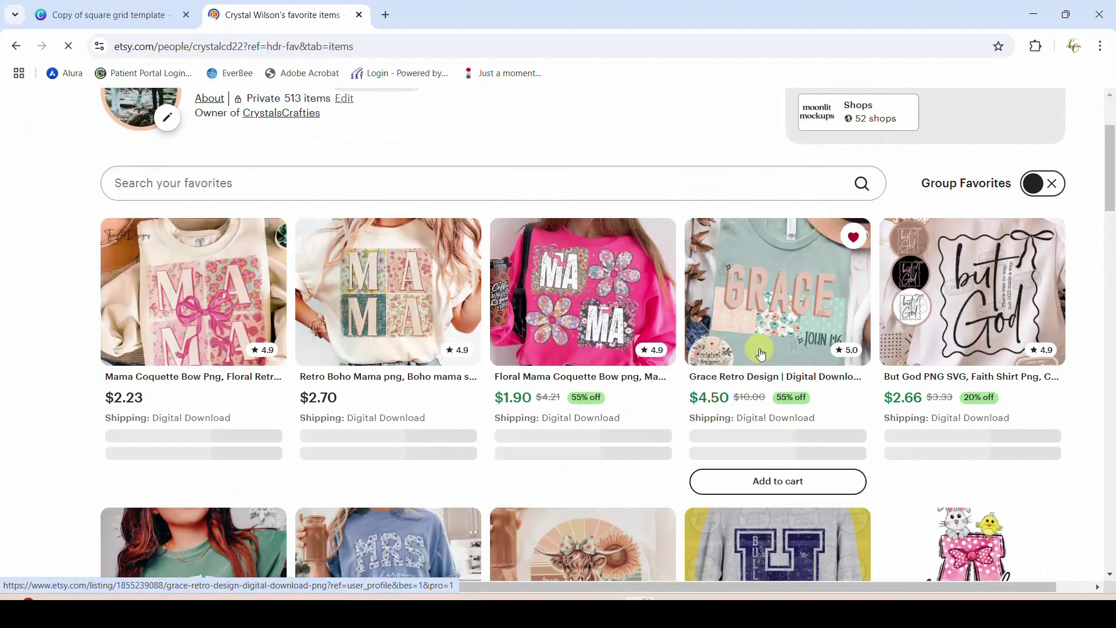
{"action": "scroll", "coordinate": [764, 301], "scroll_direction": "down", "scroll_amount": 3}
{"action": "left_click", "coordinate": [763, 301]}
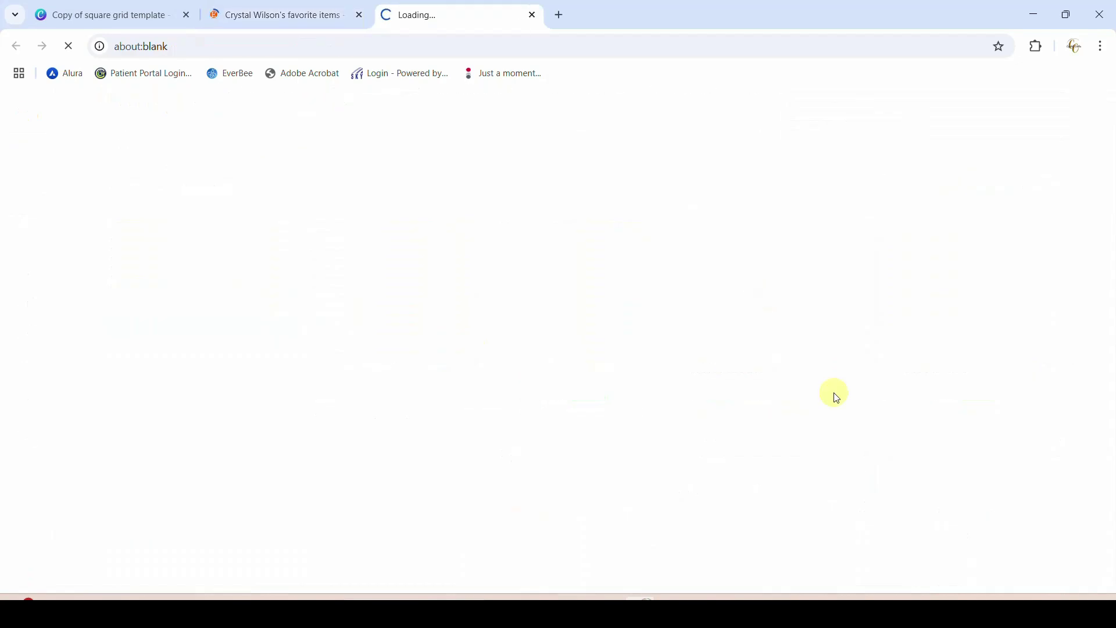
{"action": "scroll", "coordinate": [379, 398], "scroll_direction": "down", "scroll_amount": 1}
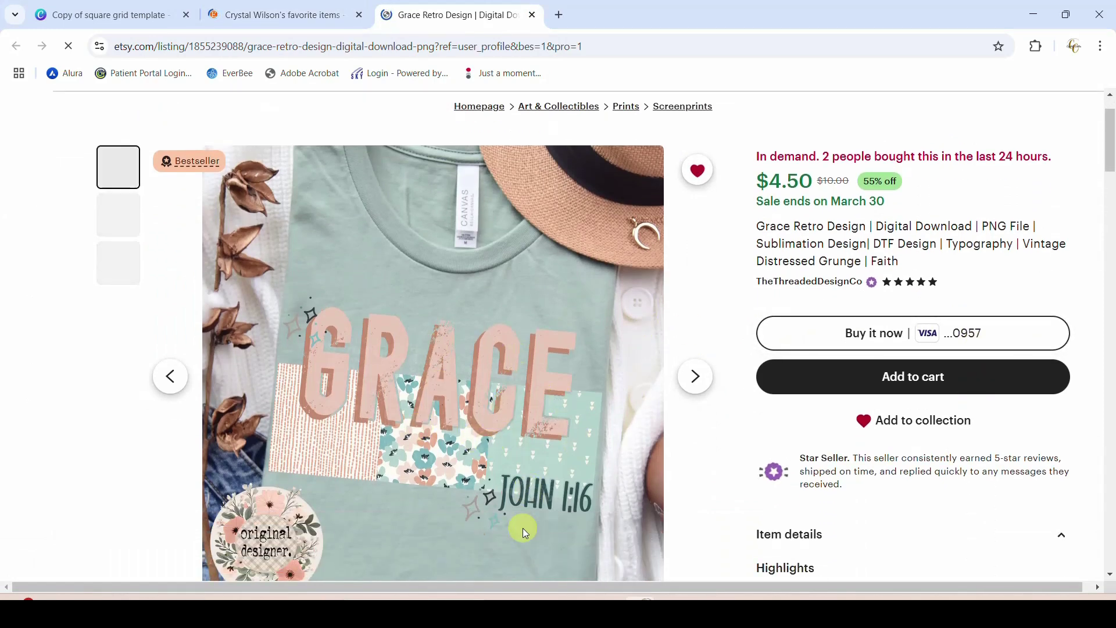
- Return to the Canva template and compare the Created design on page 5 with the blank three-square layout on page 4
{"action": "left_click", "coordinate": [88, 14]}
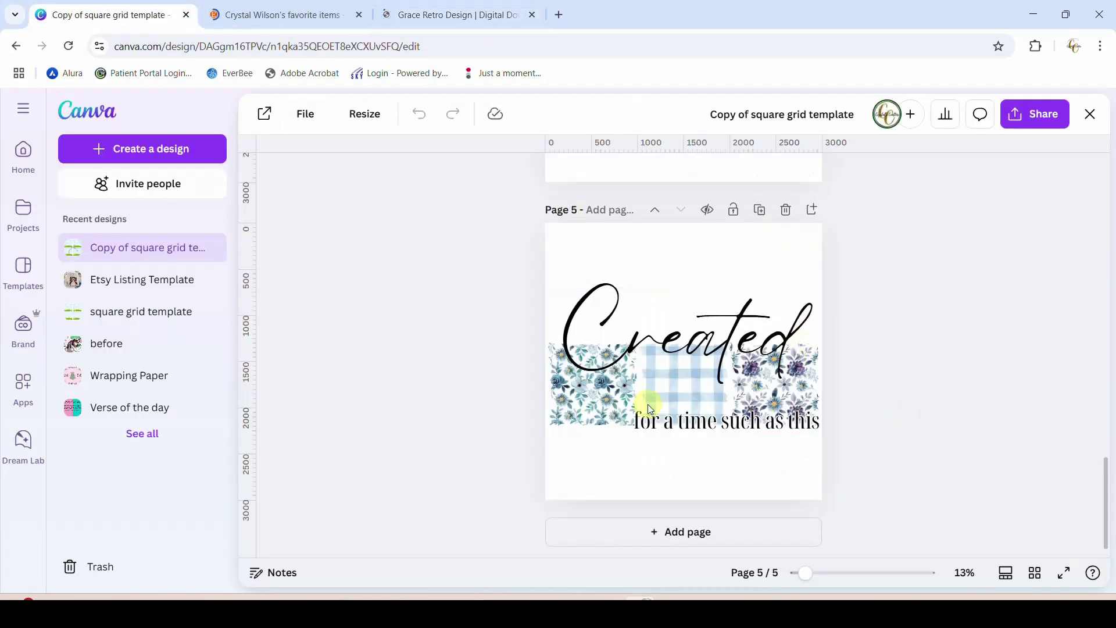
{"action": "scroll", "coordinate": [998, 389], "scroll_direction": "up", "scroll_amount": 4}
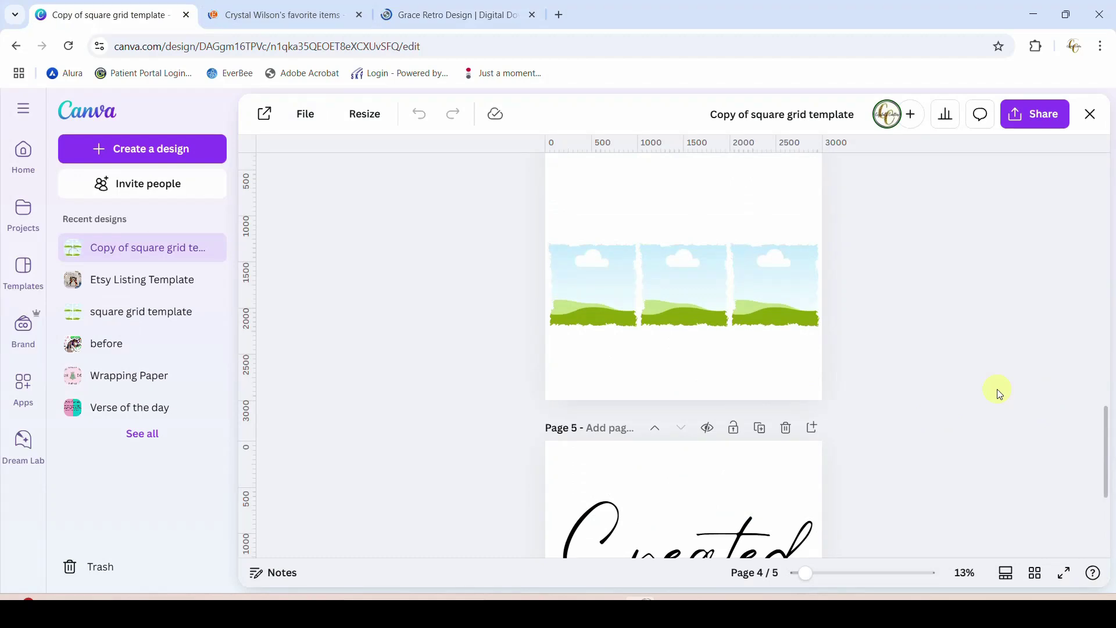
- Duplicate the four-square bow template on page 1 and search the graphics elements for "retro floral background"
{"action": "scroll", "coordinate": [998, 392], "scroll_direction": "up", "scroll_amount": 19}
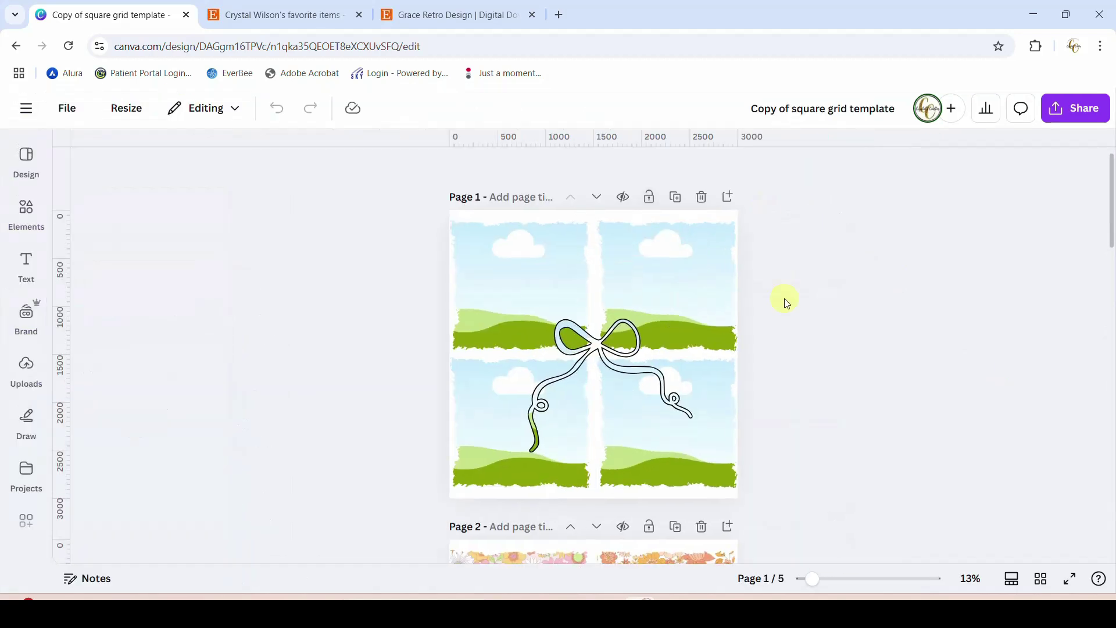
{"action": "left_click", "coordinate": [675, 197]}
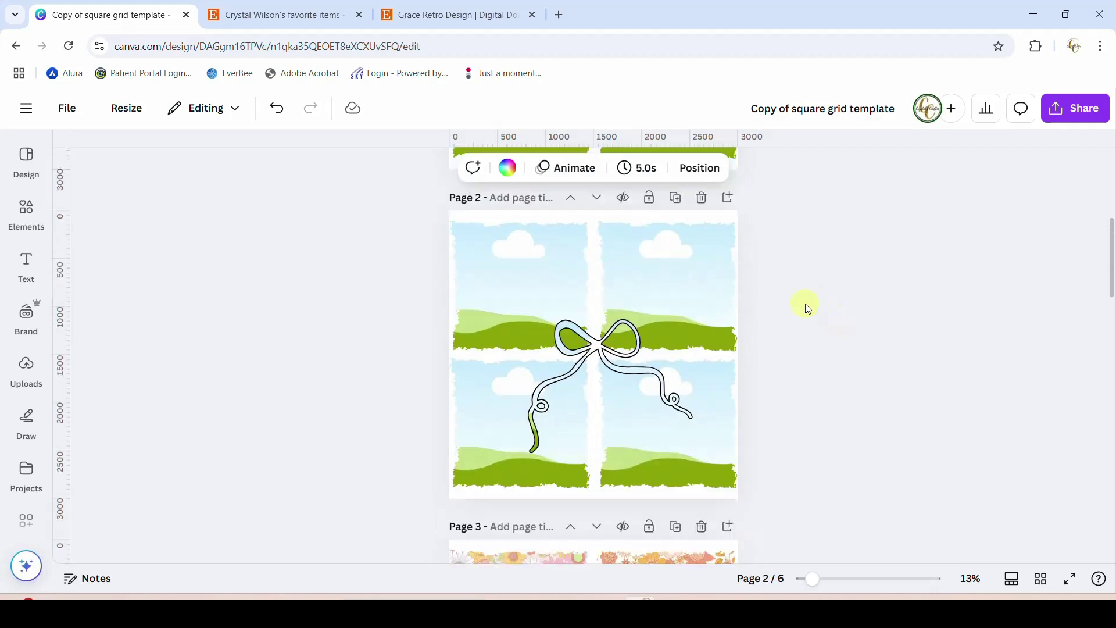
{"action": "left_click", "coordinate": [14, 235]}
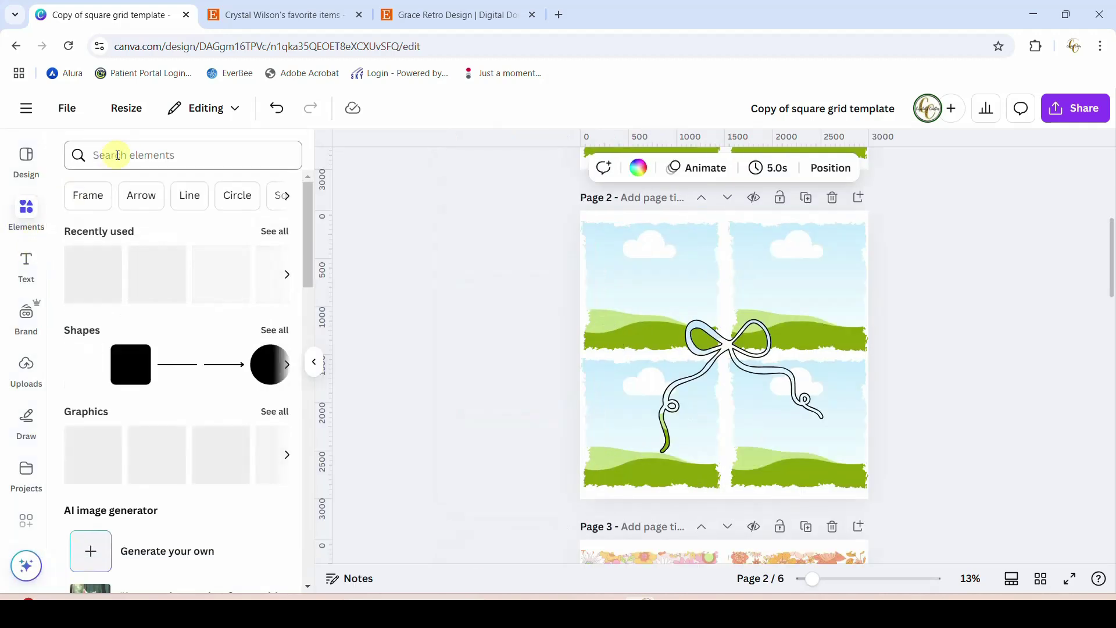
{"action": "left_click", "coordinate": [124, 152]}
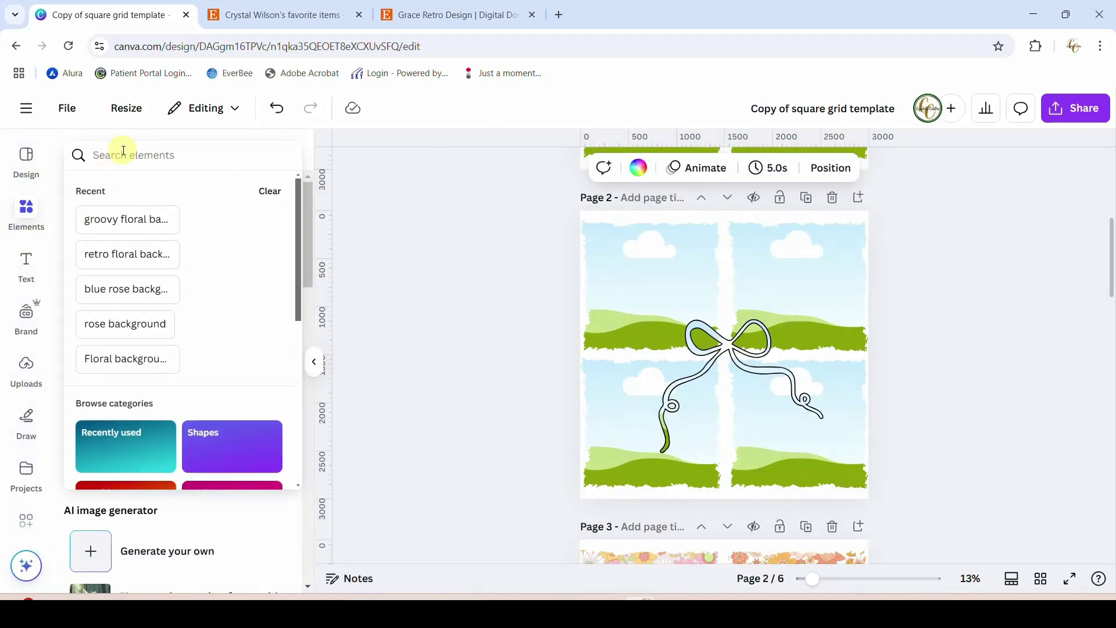
{"action": "left_click", "coordinate": [99, 255]}
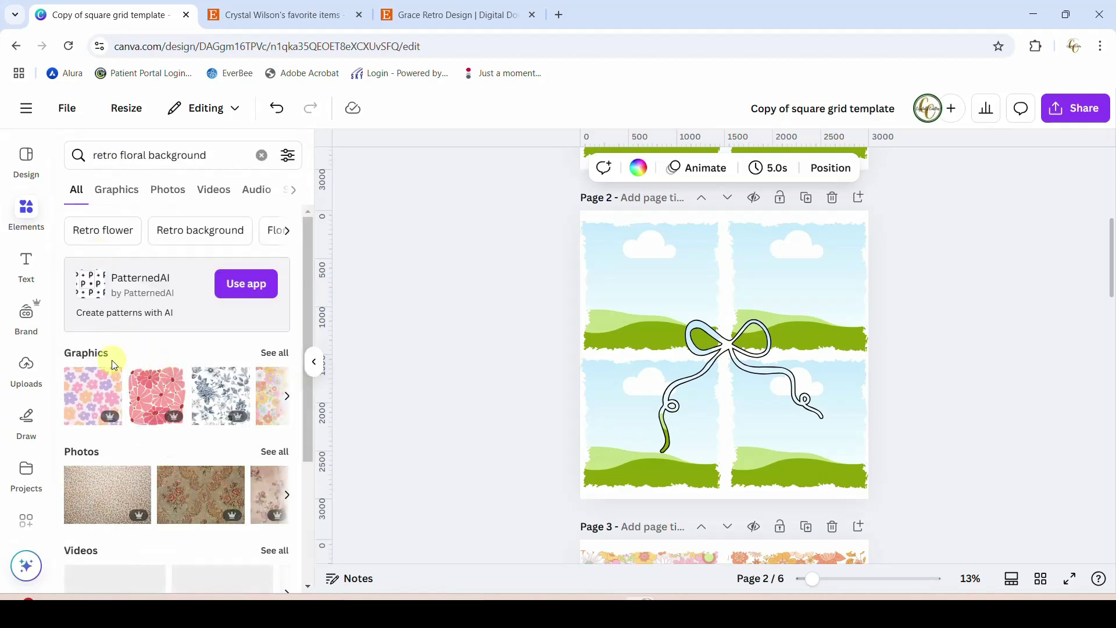
{"action": "left_click", "coordinate": [117, 189]}
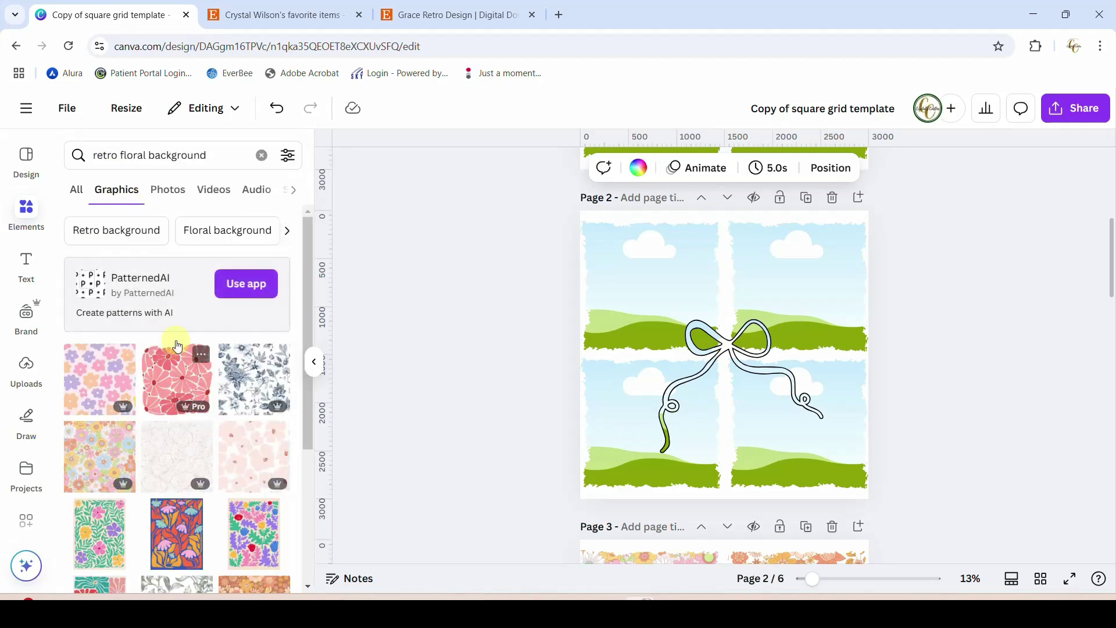
- Fill the upper-left and lower-right squares on page 2 with the light orange retro floral pattern
{"action": "scroll", "coordinate": [233, 465], "scroll_direction": "down", "scroll_amount": 4}
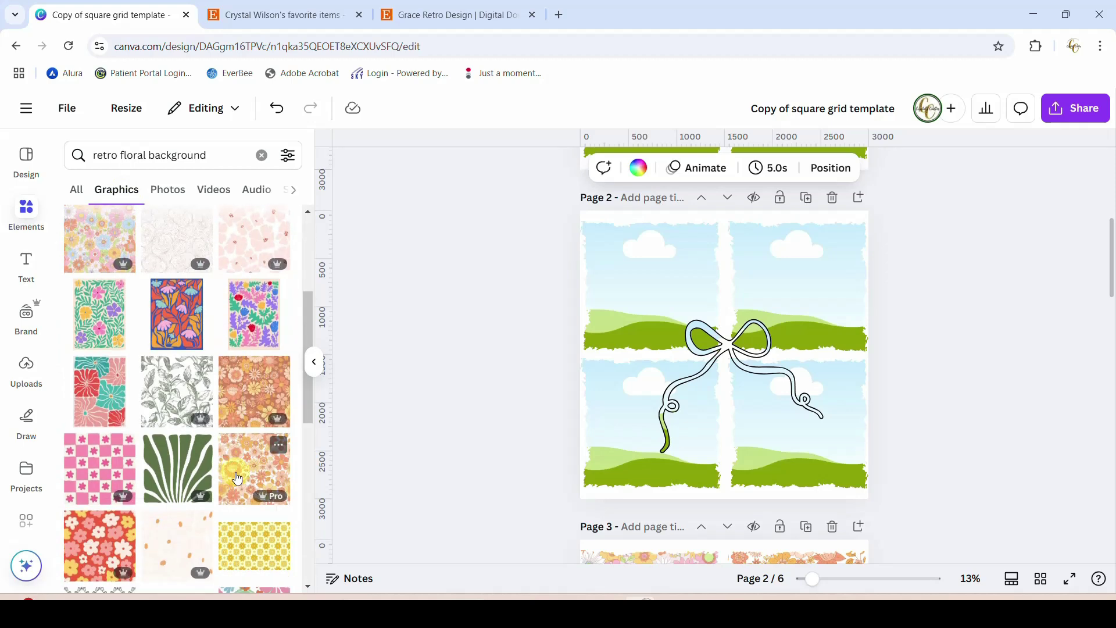
{"action": "left_click_drag", "start_coordinate": [238, 478], "coordinate": [611, 279]}
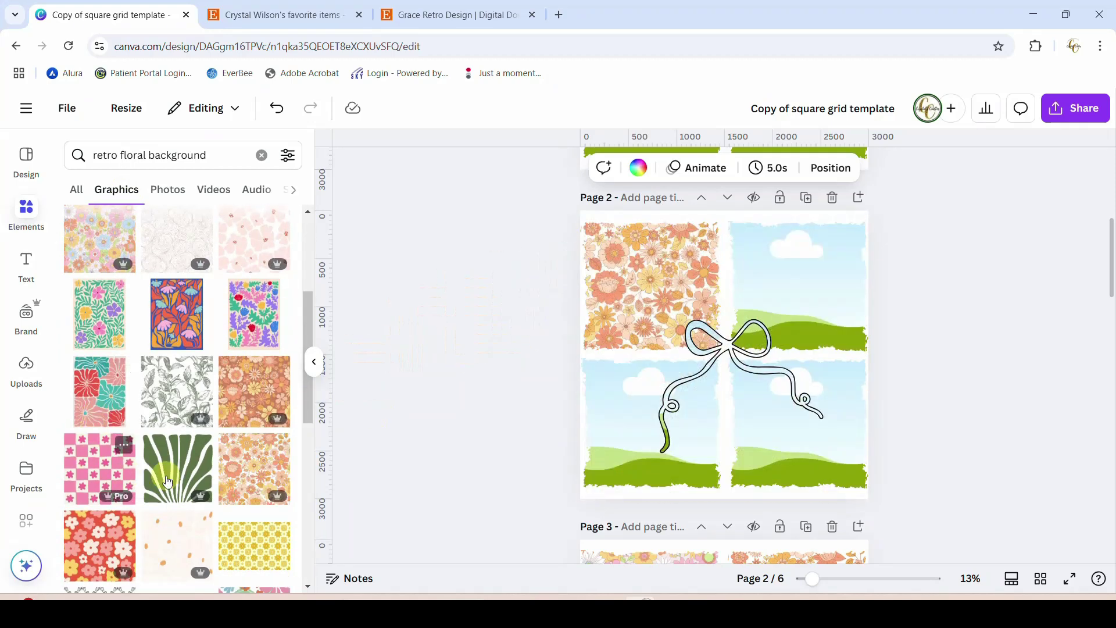
{"action": "left_click_drag", "start_coordinate": [244, 466], "coordinate": [803, 462]}
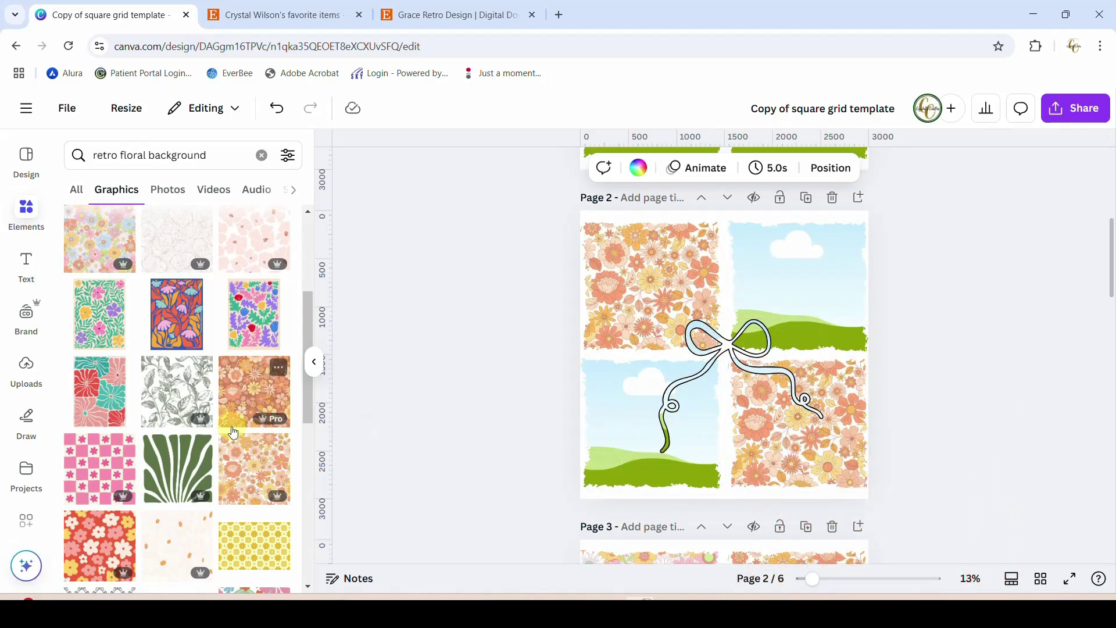
- Fill the lower-left square with the pink and purple floral pattern and the upper-right square with the blue and purple one
{"action": "scroll", "coordinate": [233, 431], "scroll_direction": "down", "scroll_amount": 5}
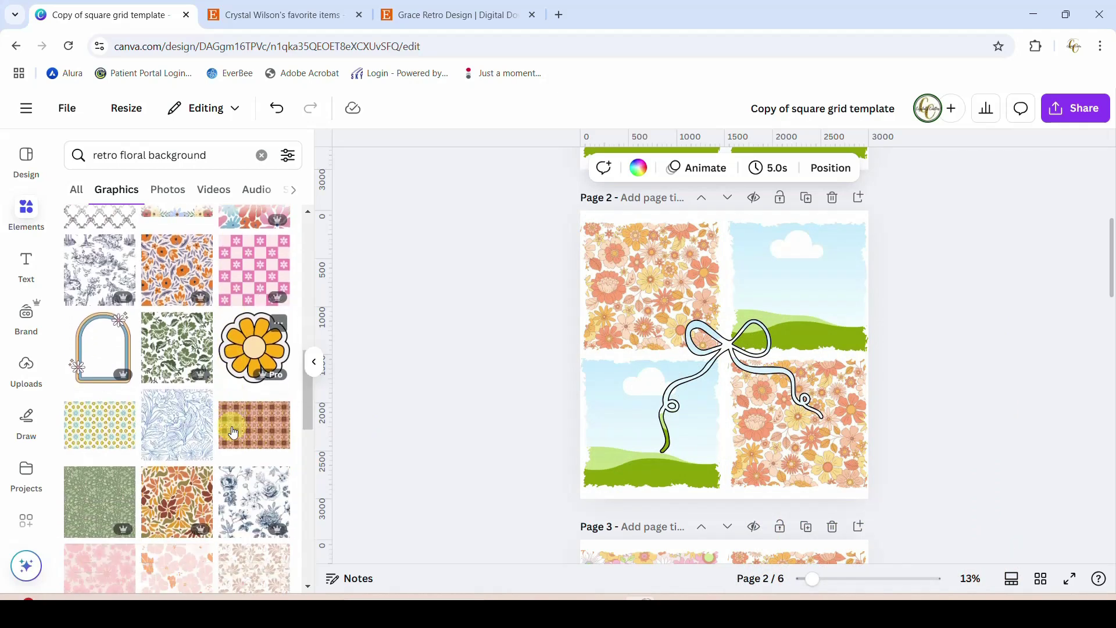
{"action": "scroll", "coordinate": [233, 432], "scroll_direction": "down", "scroll_amount": 6}
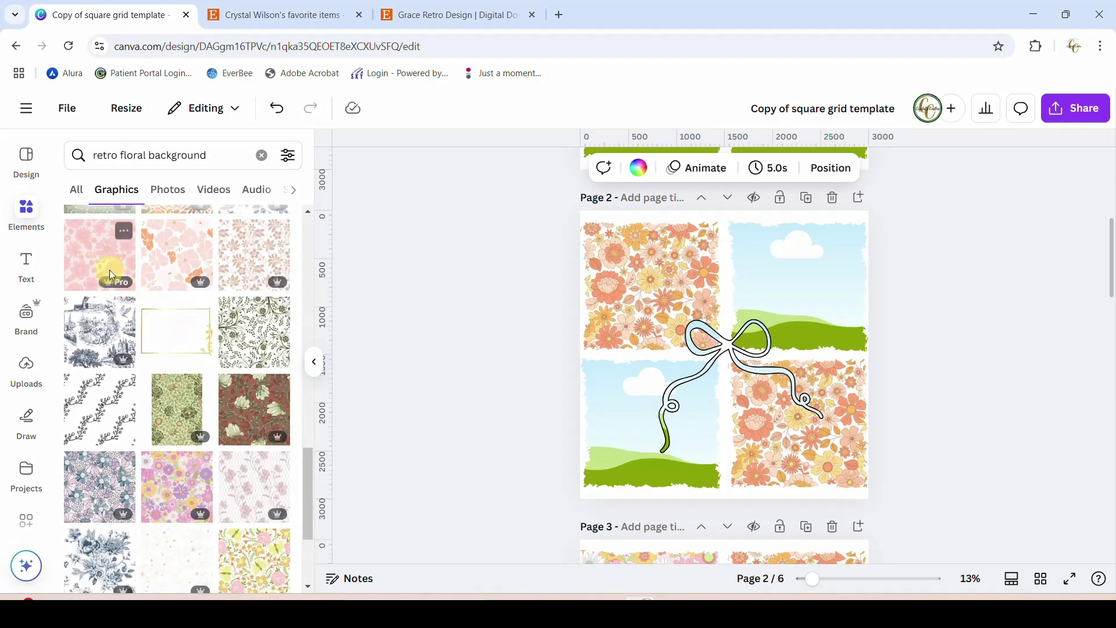
{"action": "left_click_drag", "start_coordinate": [169, 492], "coordinate": [637, 418]}
{"action": "left_click_drag", "start_coordinate": [107, 491], "coordinate": [805, 270]}
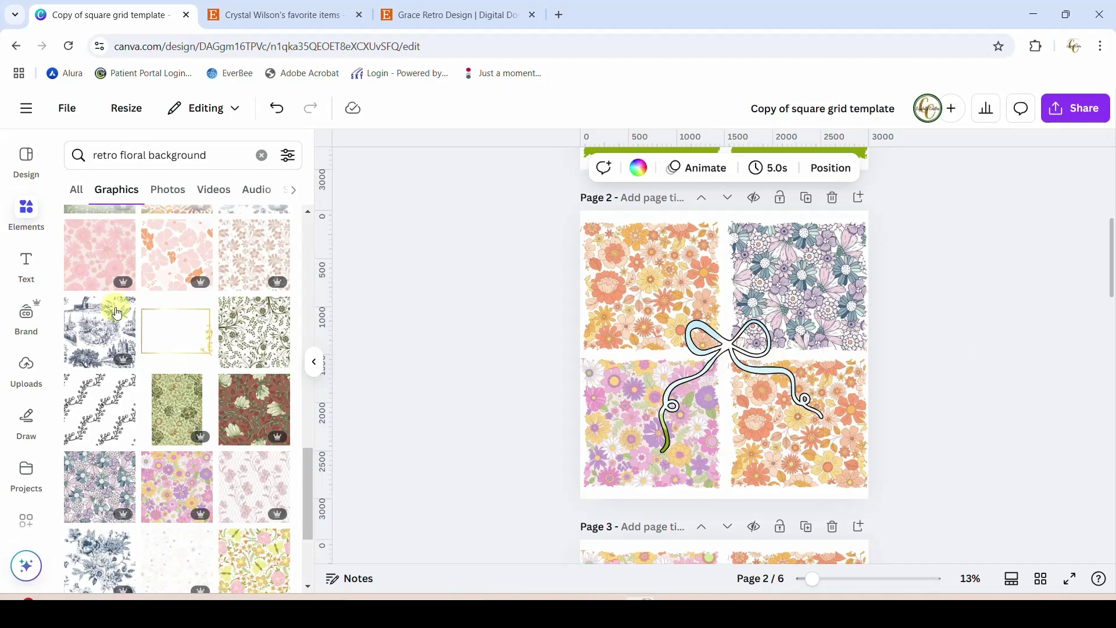
- Search the graphics for "glitter background" and fill the bow on page 2 with the purple glitter graphic
{"action": "scroll", "coordinate": [107, 250], "scroll_direction": "up", "scroll_amount": 2}
{"action": "left_click", "coordinate": [145, 155]}
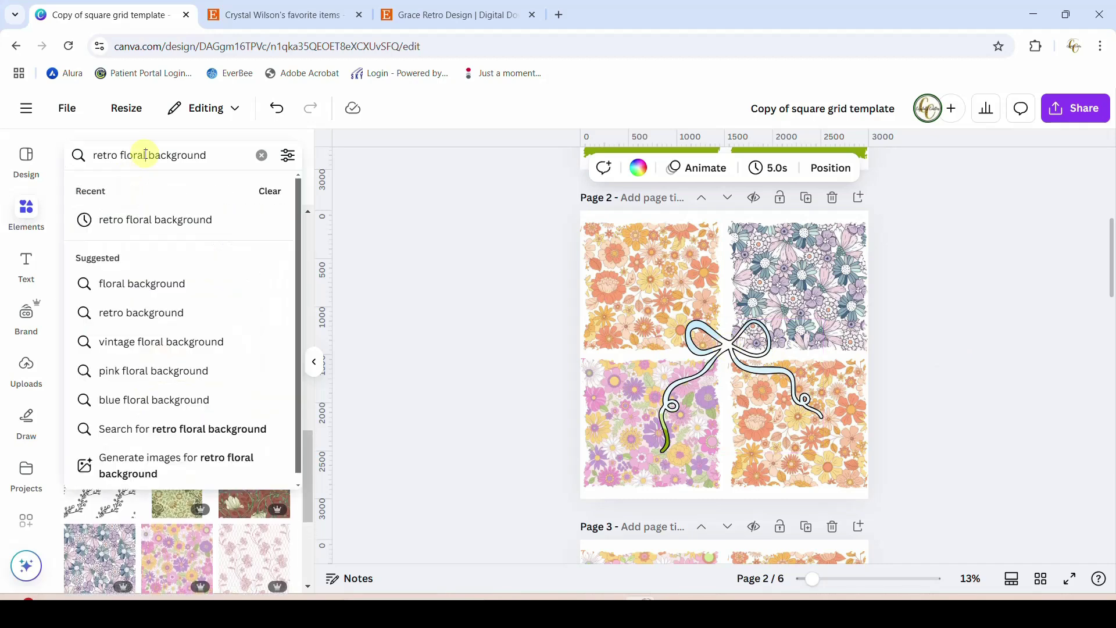
{"action": "left_click_drag", "start_coordinate": [146, 154], "coordinate": [13, 185]}
{"action": "type", "text": "glitter"}
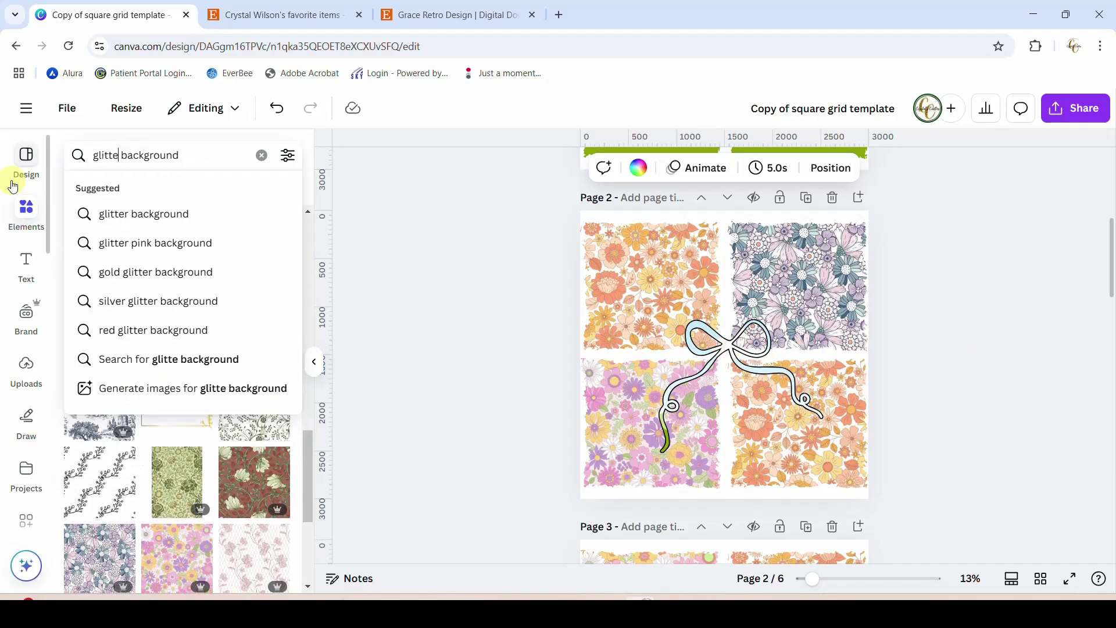
{"action": "key", "text": "Return"}
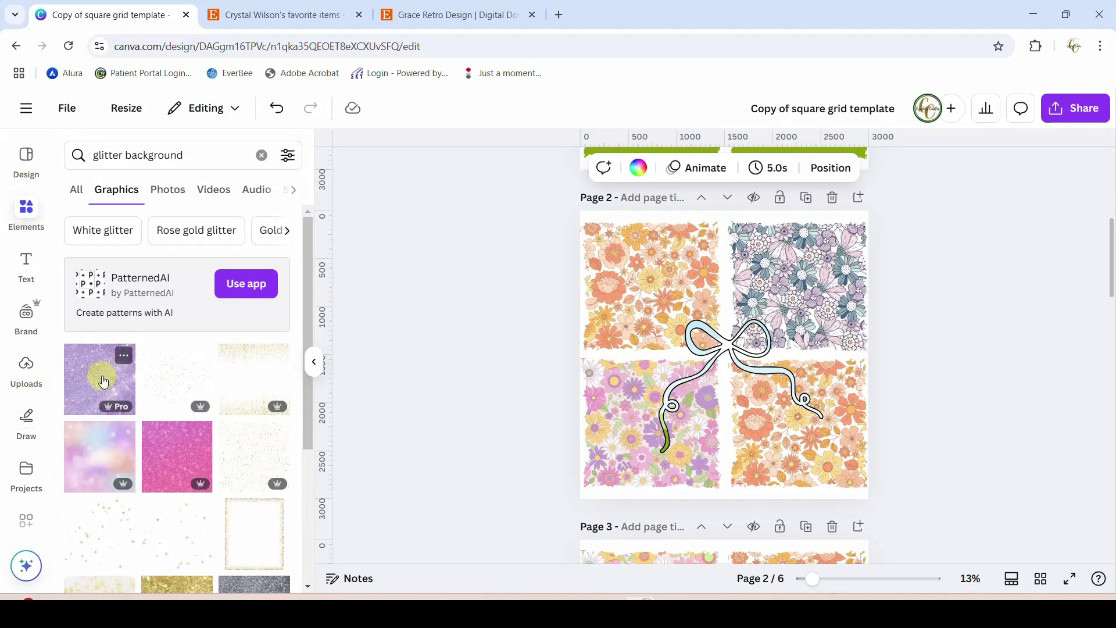
{"action": "left_click_drag", "start_coordinate": [110, 392], "coordinate": [716, 332]}
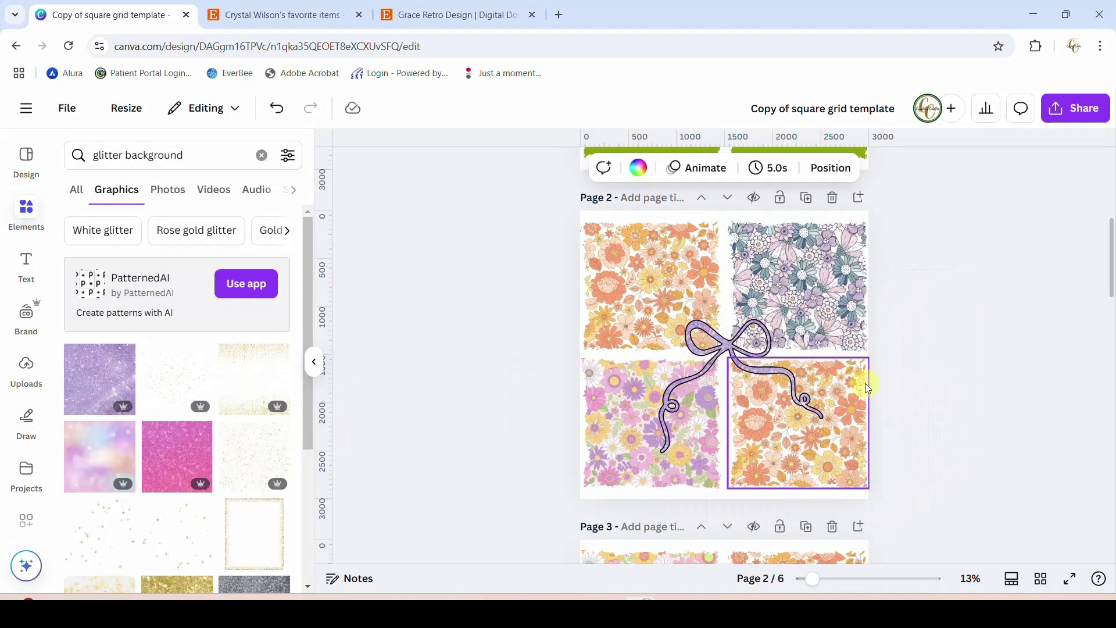
- Replace the bow's glitter fill with the solid light purple from the document colors
{"action": "left_click", "coordinate": [729, 349]}
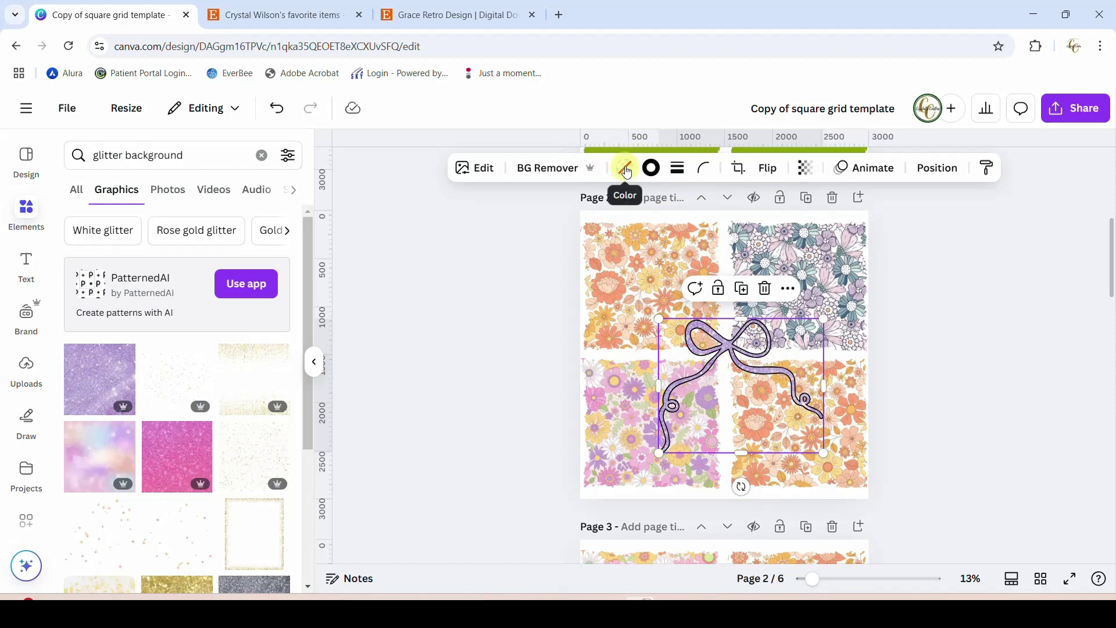
{"action": "left_click", "coordinate": [626, 170]}
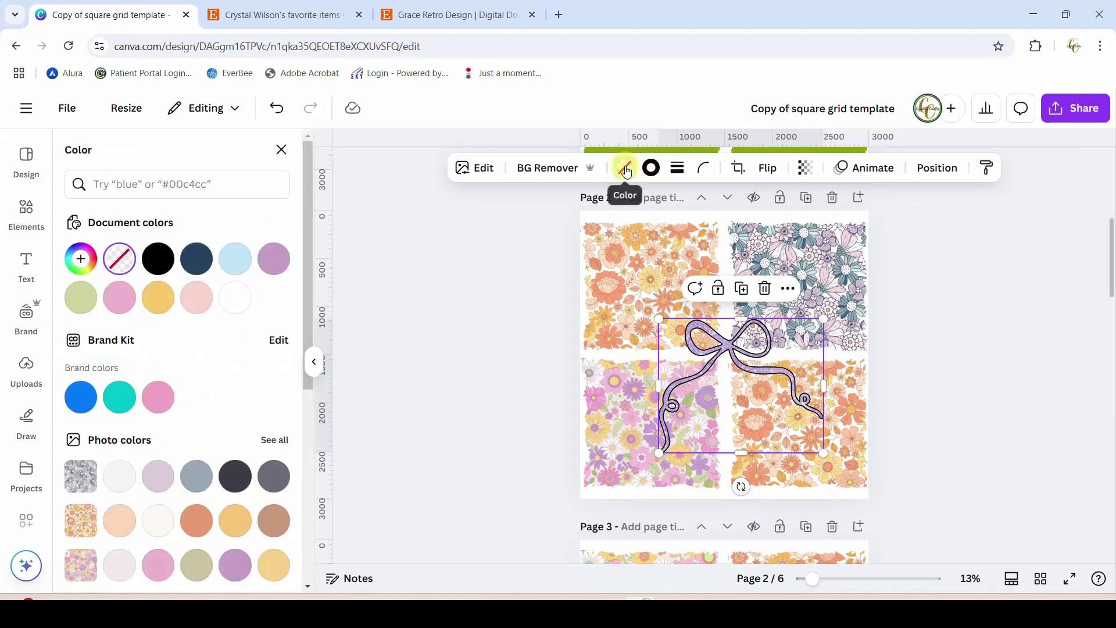
{"action": "left_click", "coordinate": [120, 401]}
{"action": "left_click", "coordinate": [235, 476]}
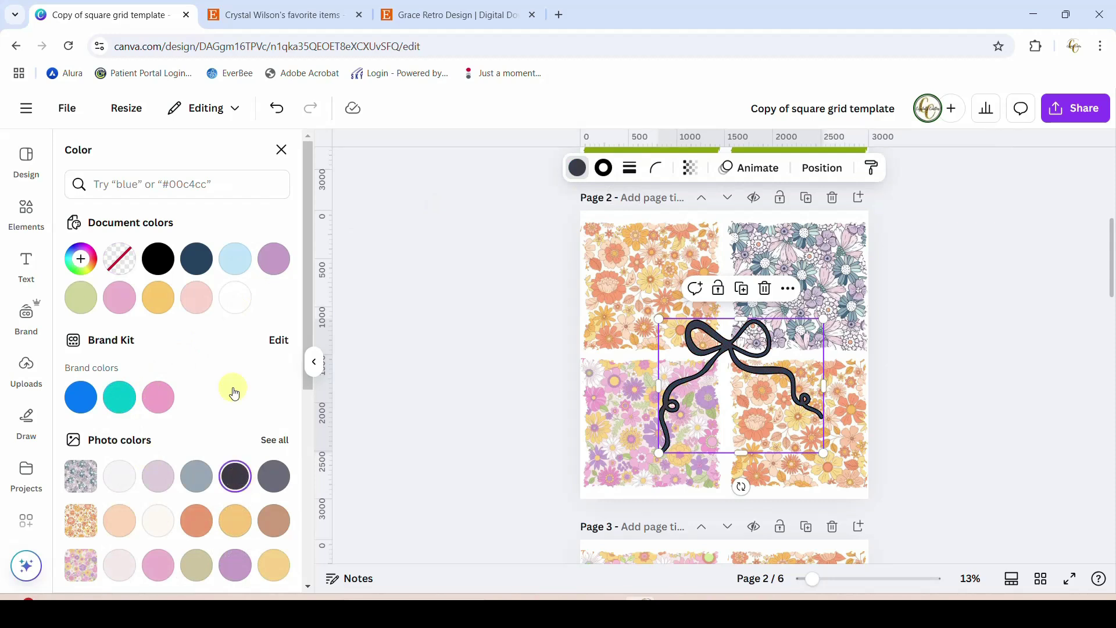
{"action": "left_click", "coordinate": [276, 262]}
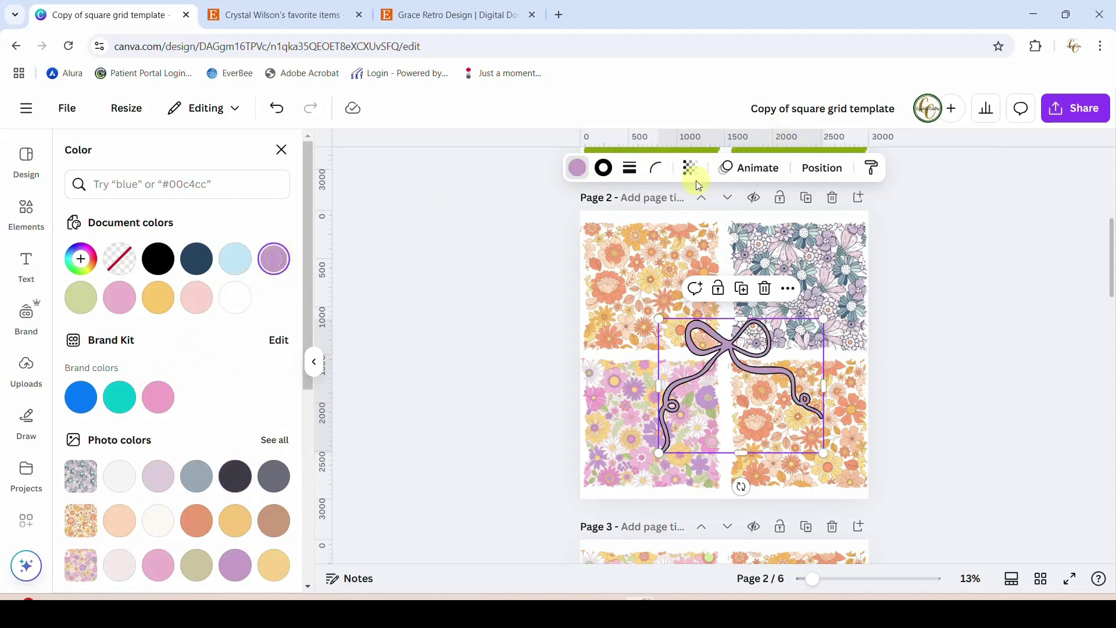
- Try the bow without a border and restore the solid border line around it
{"action": "left_click", "coordinate": [753, 360]}
{"action": "left_click", "coordinate": [631, 170]}
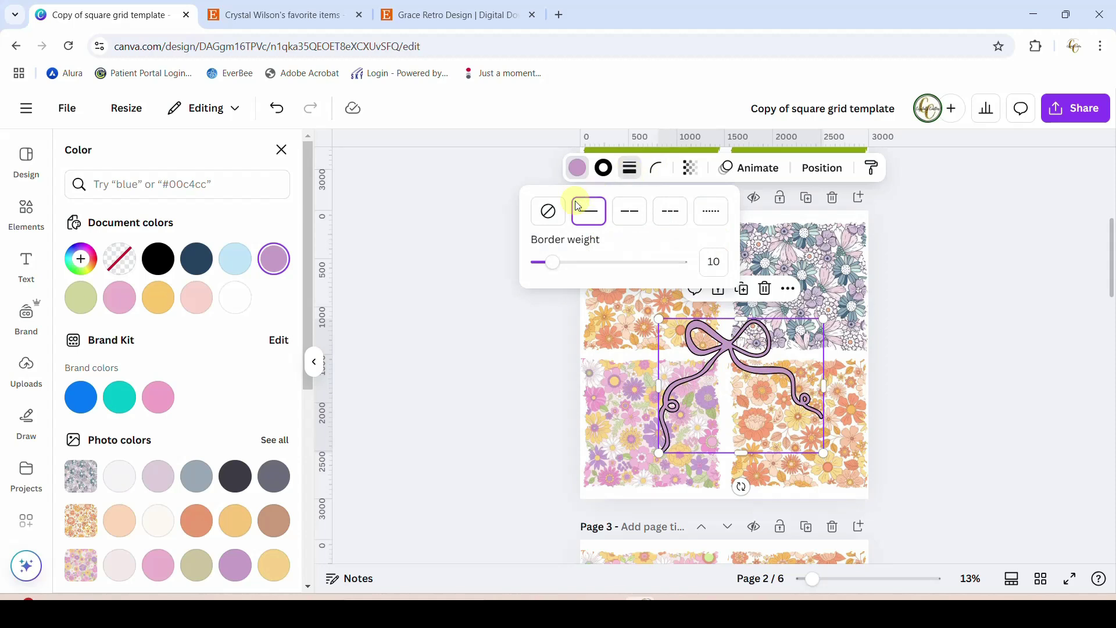
{"action": "left_click", "coordinate": [546, 211]}
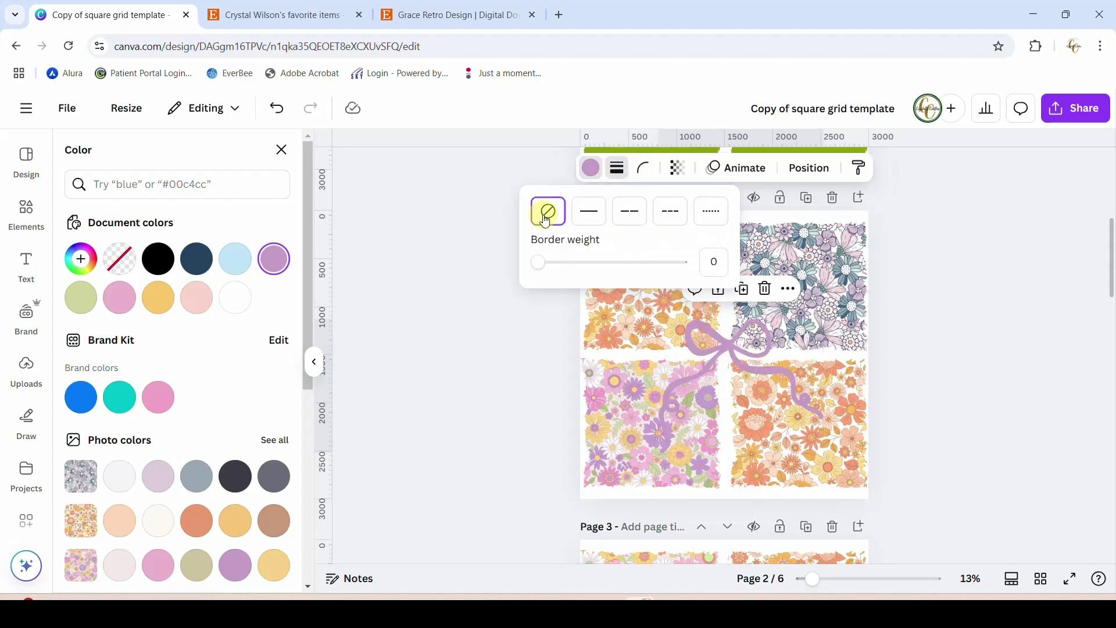
{"action": "left_click", "coordinate": [589, 206]}
{"action": "mouse_move", "coordinate": [564, 273]}
{"action": "left_mouse_down"}
{"action": "mouse_move", "coordinate": [583, 274]}
{"action": "mouse_move", "coordinate": [555, 283]}
{"action": "left_mouse_up"}
- Add solid borders to the upper-right and lower-right floral squares on page 2
{"action": "left_click", "coordinate": [860, 262]}
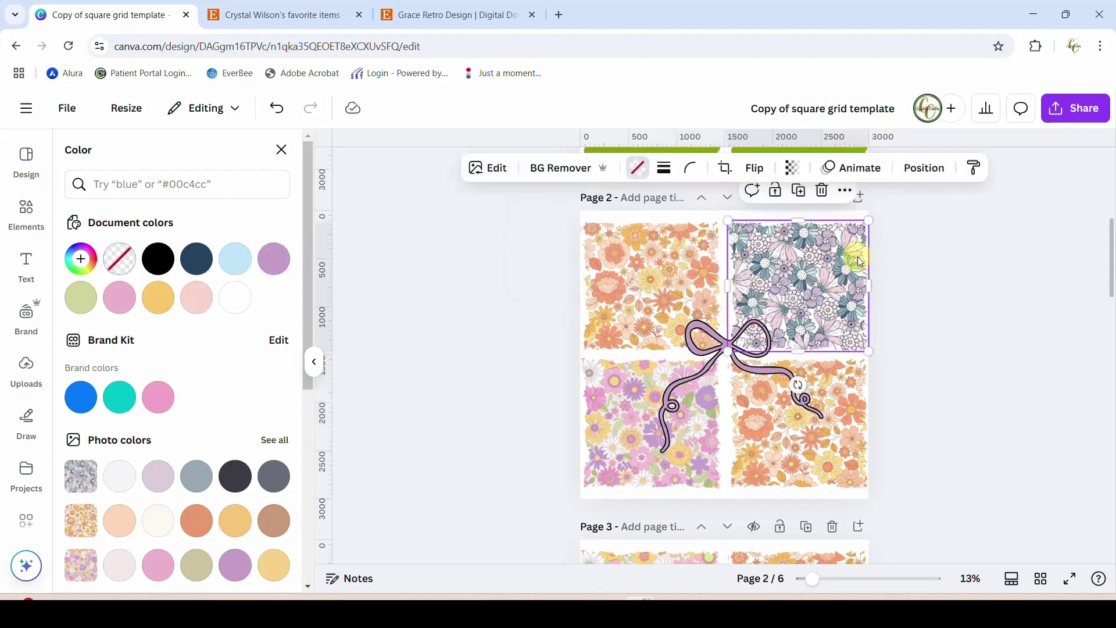
{"action": "left_click", "coordinate": [666, 169]}
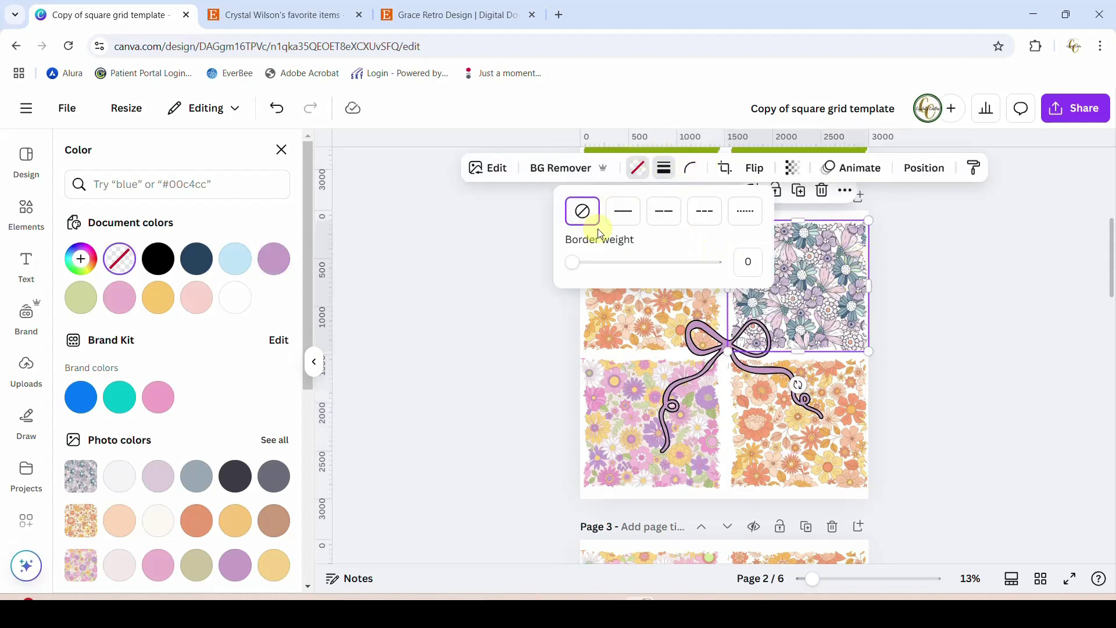
{"action": "left_click", "coordinate": [623, 211]}
{"action": "left_click", "coordinate": [841, 448]}
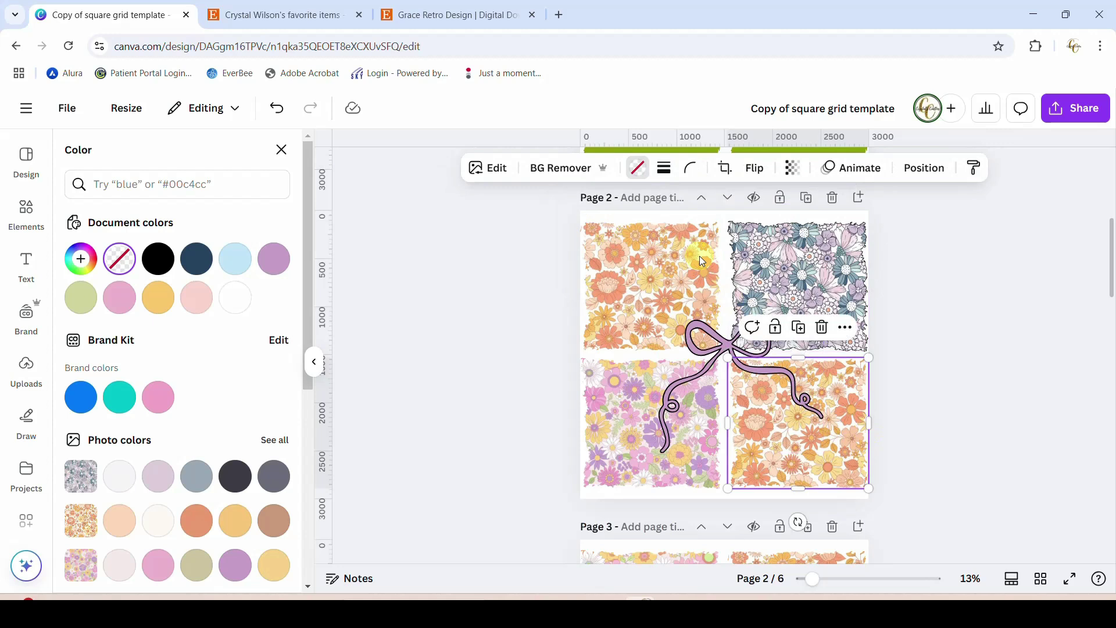
{"action": "left_click", "coordinate": [667, 172]}
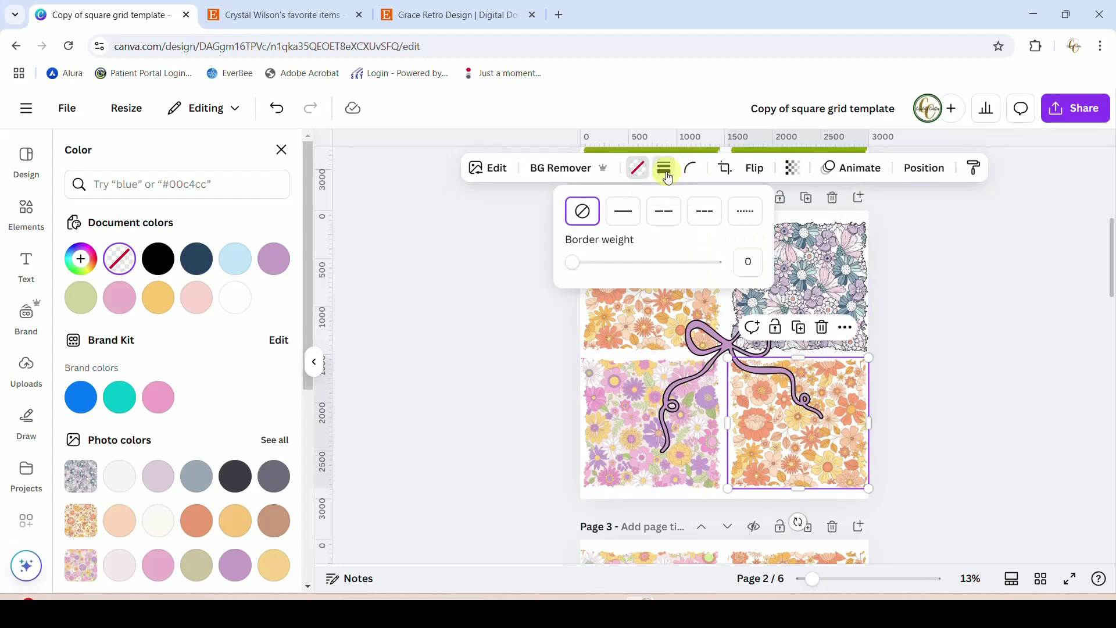
{"action": "left_click", "coordinate": [623, 211]}
{"action": "mouse_move", "coordinate": [576, 262]}
{"action": "left_mouse_down"}
{"action": "mouse_move", "coordinate": [615, 263]}
{"action": "mouse_move", "coordinate": [567, 263]}
{"action": "left_mouse_up"}
{"action": "key", "text": "Escape"}
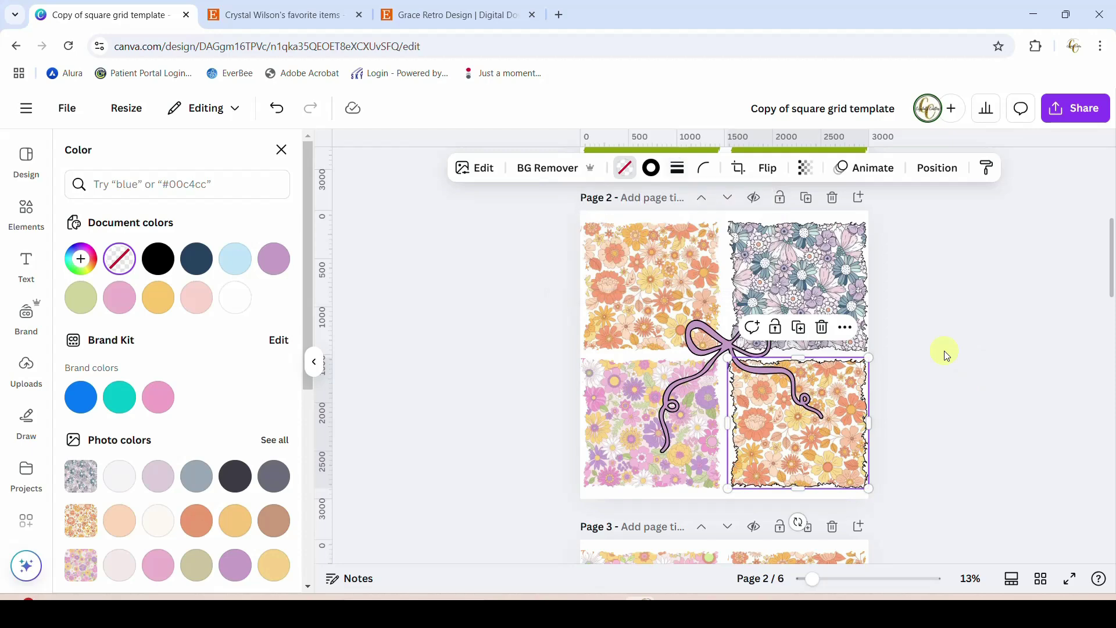
- Add the letter "m" as text on page 2, enlarge it to about size 1156 and place it over the upper-left square
{"action": "left_click", "coordinate": [724, 221]}
{"action": "key", "text": "t"}
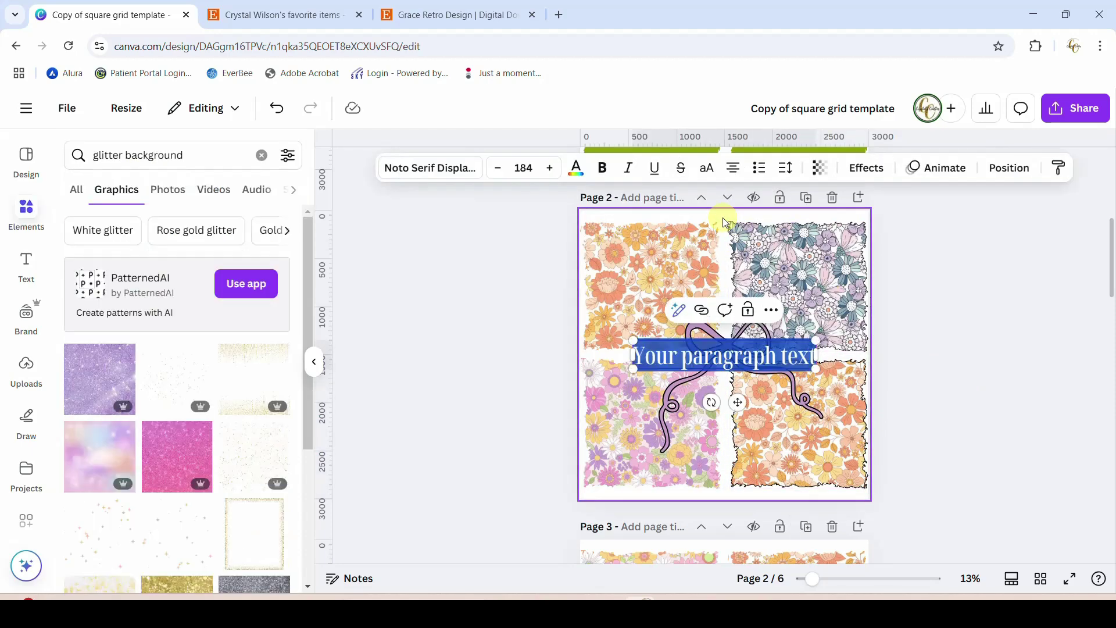
{"action": "key", "text": "BackSpace"}
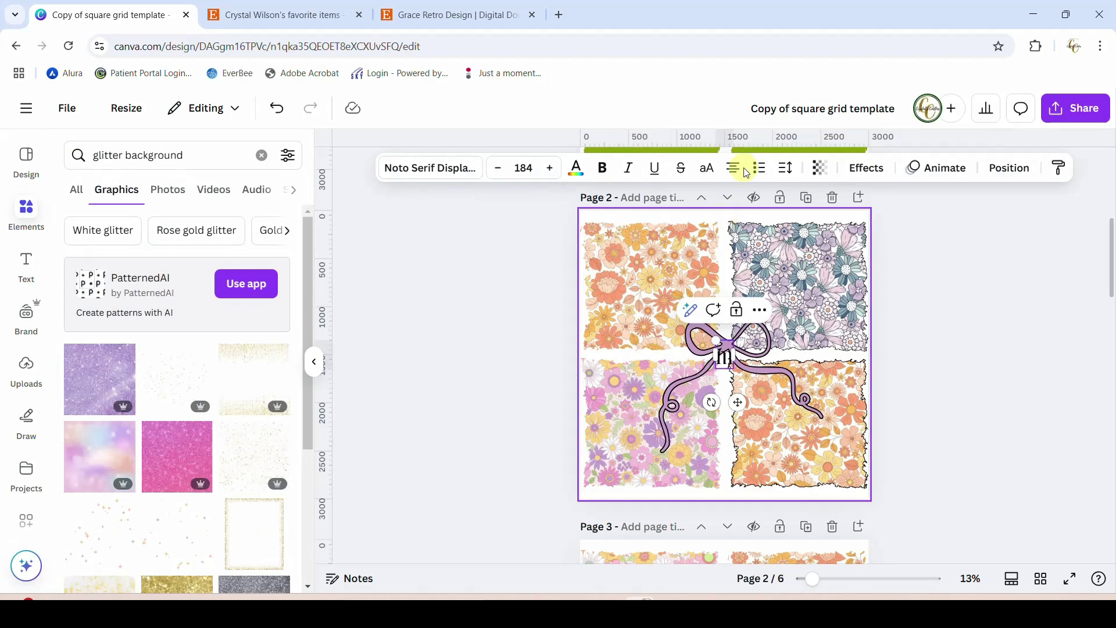
{"action": "left_click", "coordinate": [672, 353]}
{"action": "left_click_drag", "start_coordinate": [724, 357], "coordinate": [501, 210]}
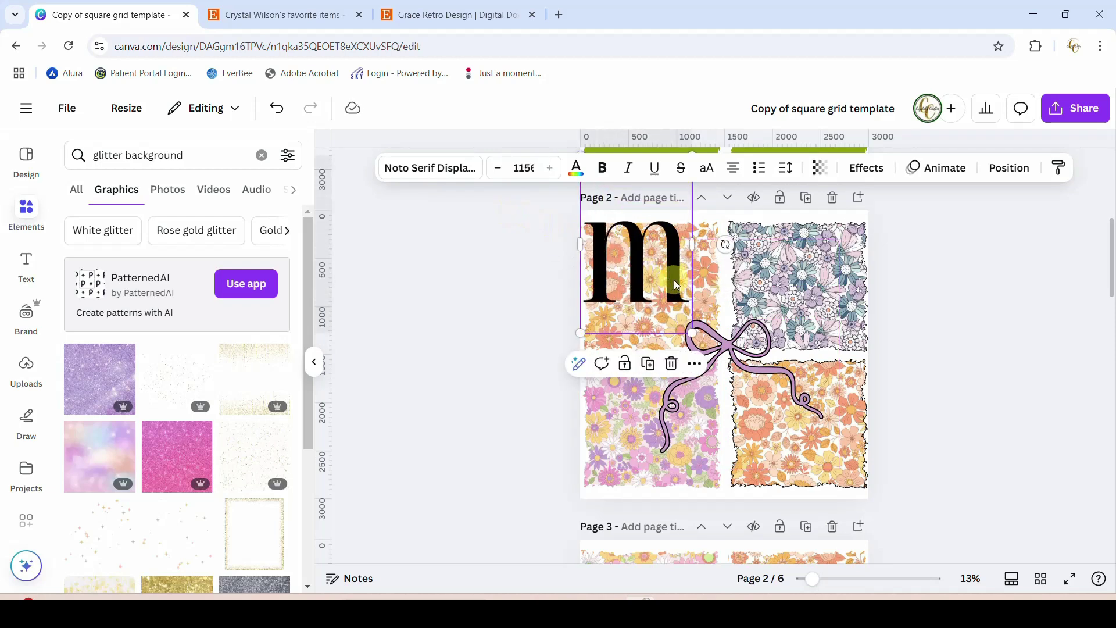
{"action": "left_click_drag", "start_coordinate": [676, 285], "coordinate": [691, 320]}
{"action": "left_click", "coordinate": [940, 343]}
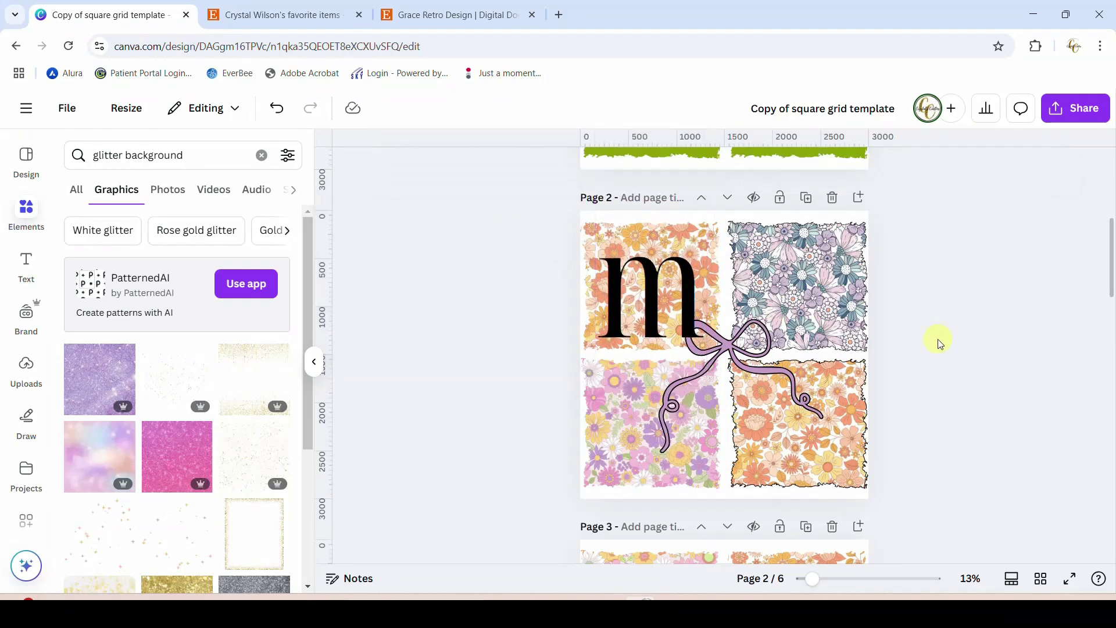
- Compare the new bow design on page 2 with the finished mama design on page 3
{"action": "scroll", "coordinate": [914, 414], "scroll_direction": "down", "scroll_amount": 10}
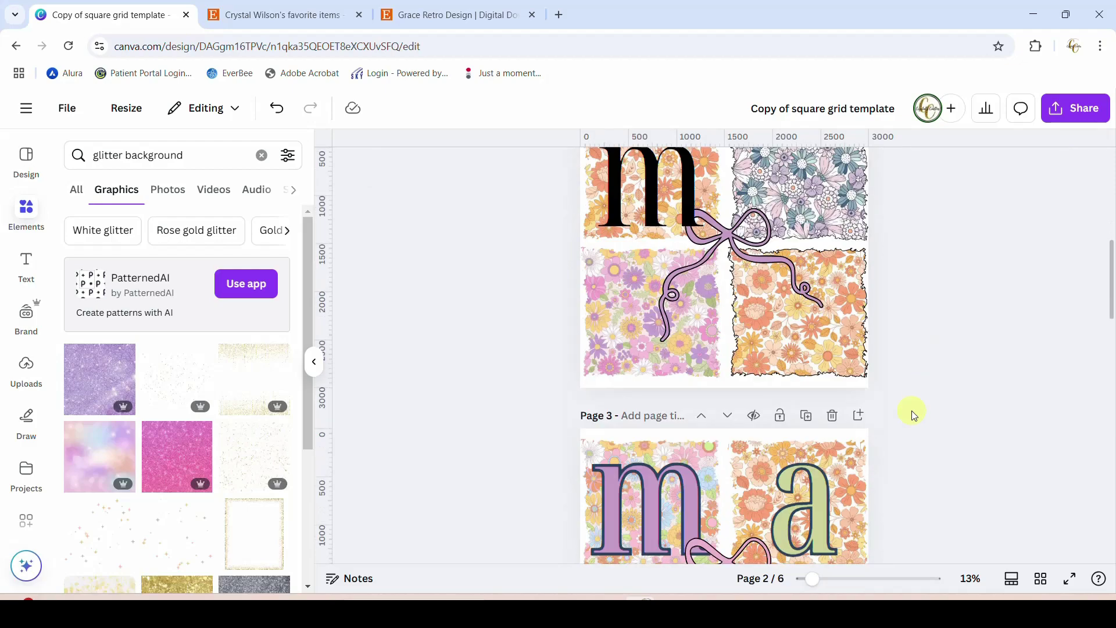
{"action": "scroll", "coordinate": [1026, 285], "scroll_direction": "up", "scroll_amount": 10}
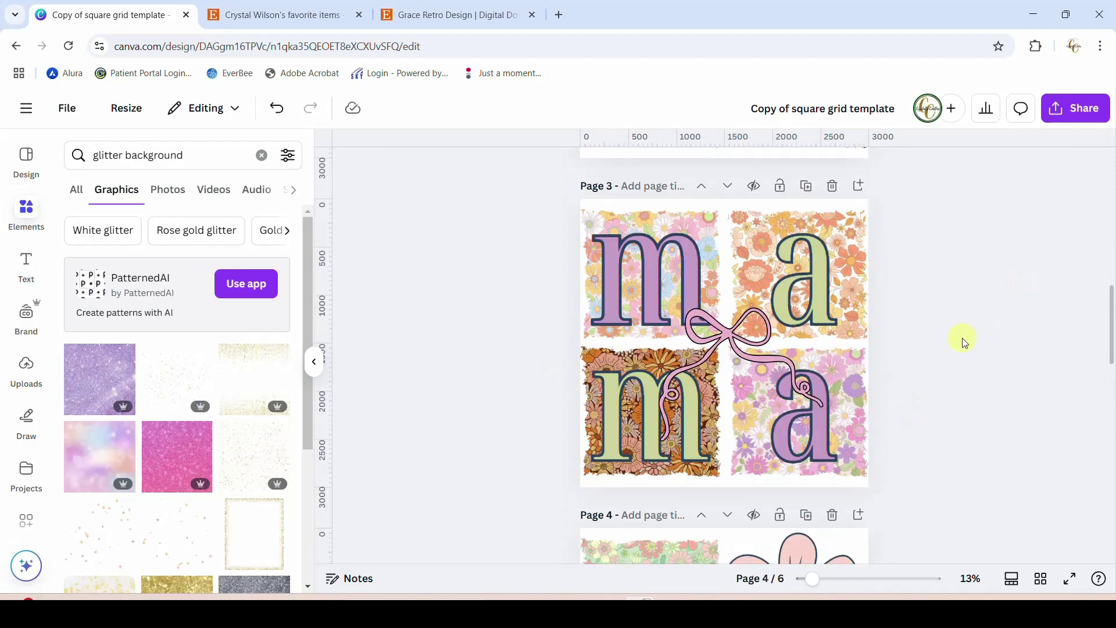
{"action": "scroll", "coordinate": [981, 369], "scroll_direction": "down", "scroll_amount": 10}
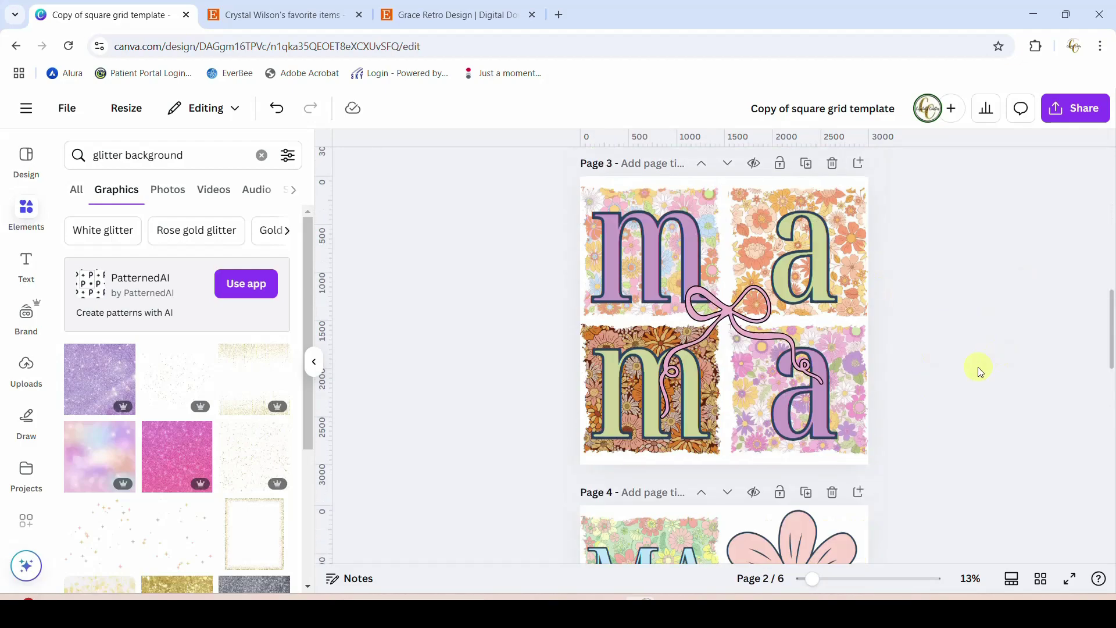
{"action": "scroll", "coordinate": [981, 371], "scroll_direction": "up", "scroll_amount": 6}
{"action": "scroll", "coordinate": [980, 371], "scroll_direction": "up", "scroll_amount": 5}
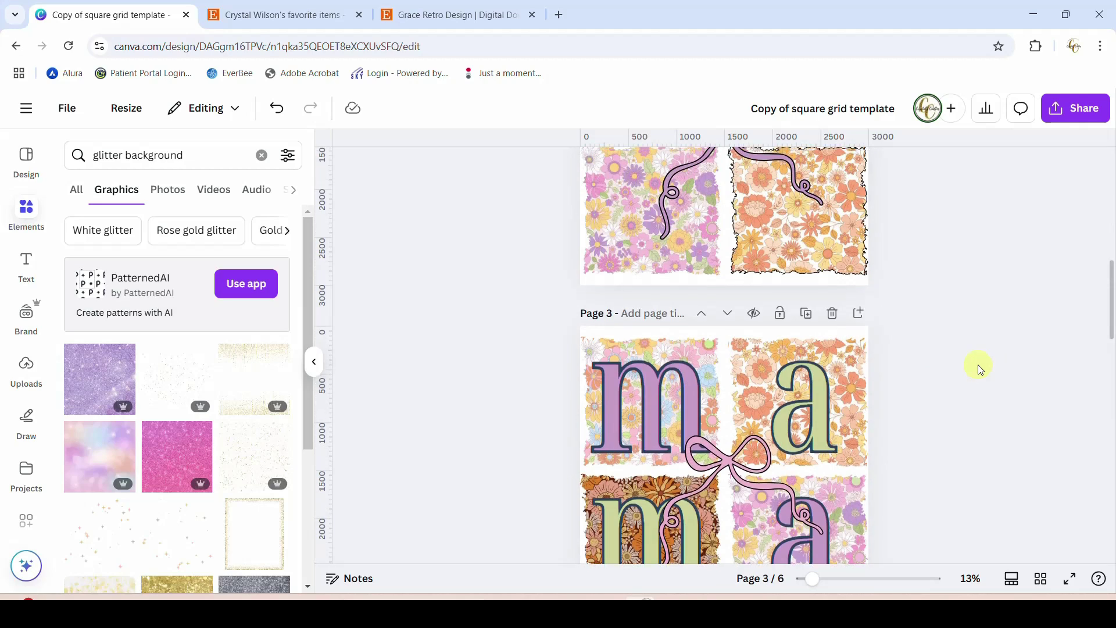
- Delete the upper-right floral square, the lower-left floral square and the bow from page 2
{"action": "left_click", "coordinate": [800, 440]}
{"action": "key", "text": "ctrl+z"}
{"action": "key", "text": "ctrl+z"}
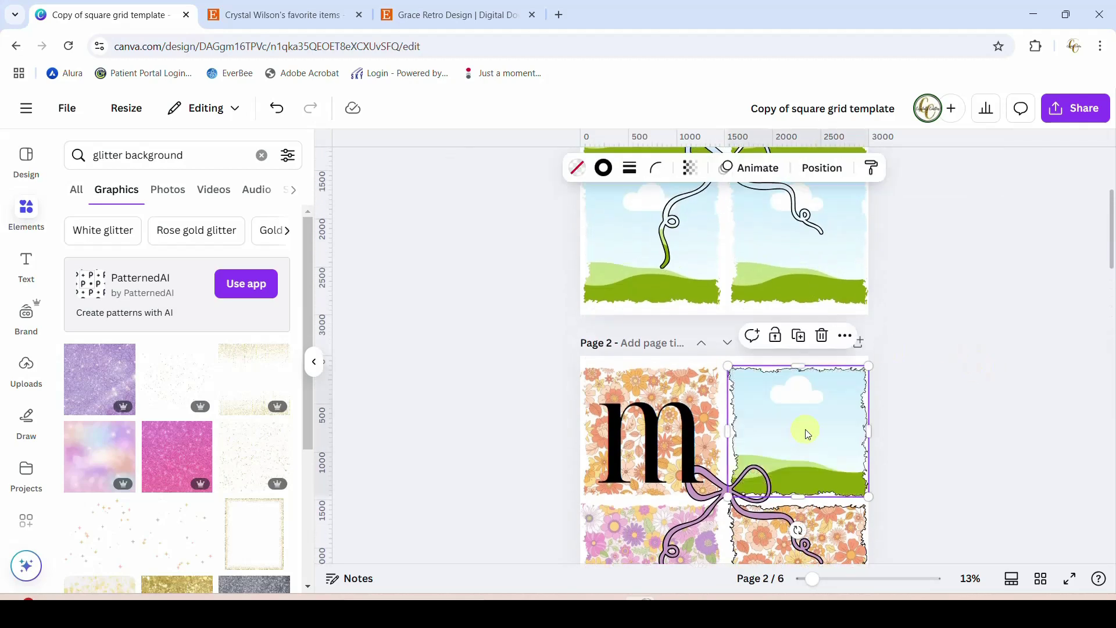
{"action": "scroll", "coordinate": [805, 429], "scroll_direction": "down", "scroll_amount": 5}
{"action": "left_click", "coordinate": [626, 361]}
{"action": "key", "text": "ctrl+z"}
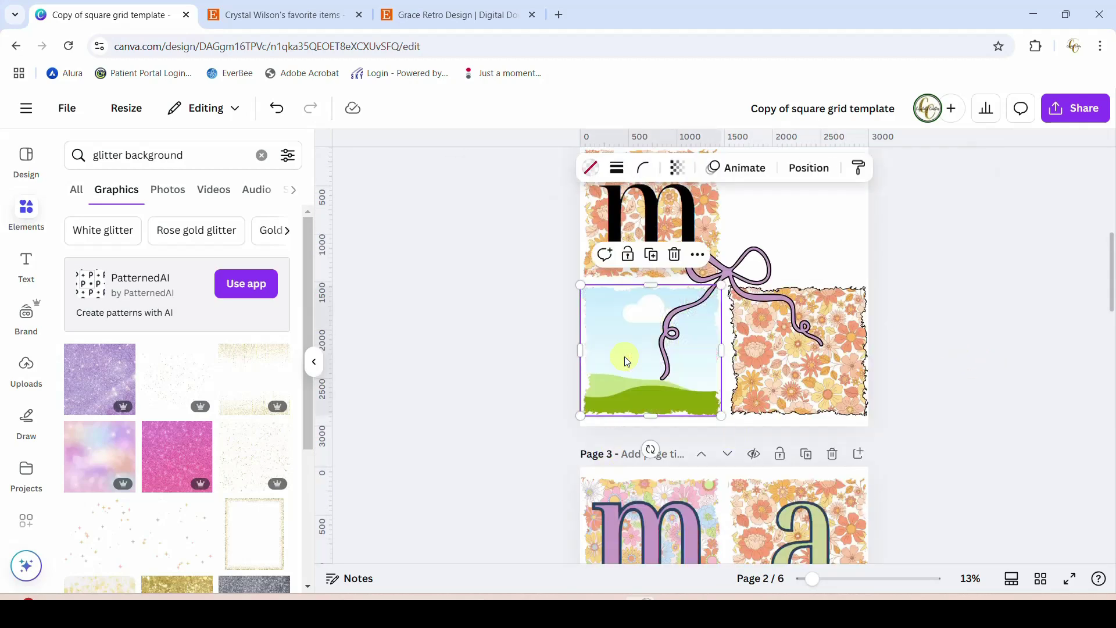
{"action": "key", "text": "ctrl+z"}
{"action": "left_click", "coordinate": [665, 333]}
{"action": "key", "text": "Delete"}
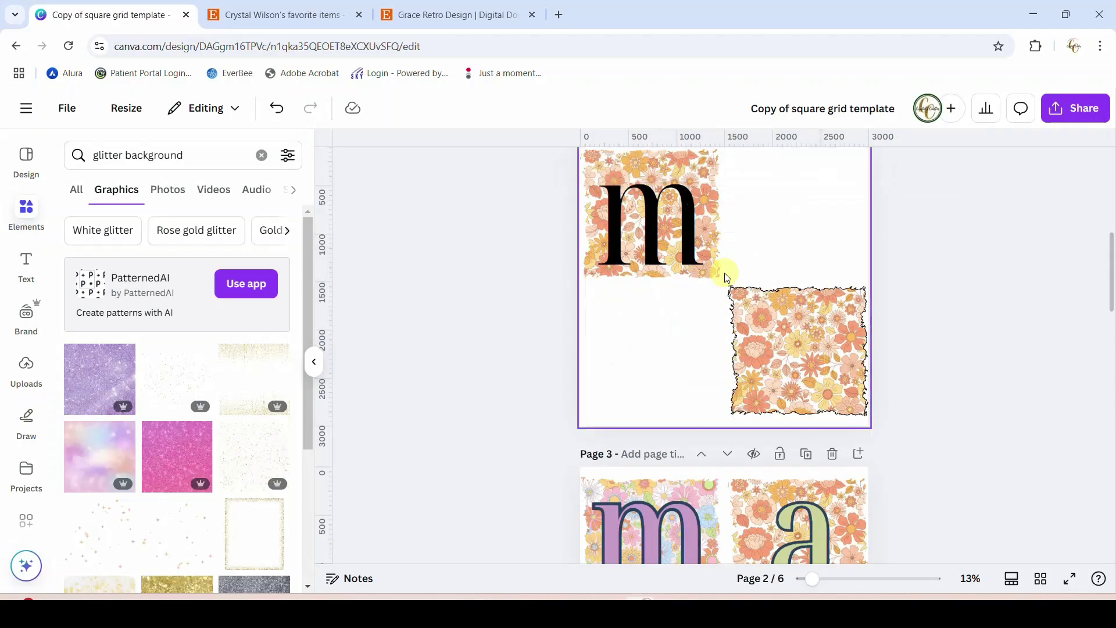
- Check the flower design on page 4 as a reference and search the graphics for "retro flower"
{"action": "scroll", "coordinate": [989, 418], "scroll_direction": "down", "scroll_amount": 10}
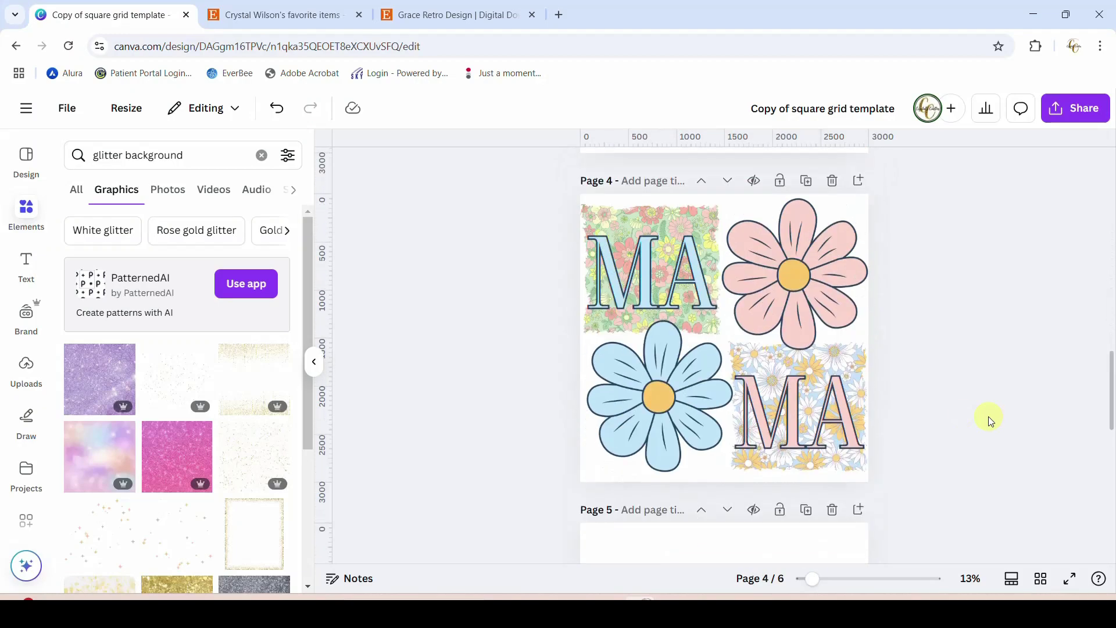
{"action": "scroll", "coordinate": [990, 420], "scroll_direction": "up", "scroll_amount": 13}
{"action": "scroll", "coordinate": [989, 419], "scroll_direction": "down", "scroll_amount": 3}
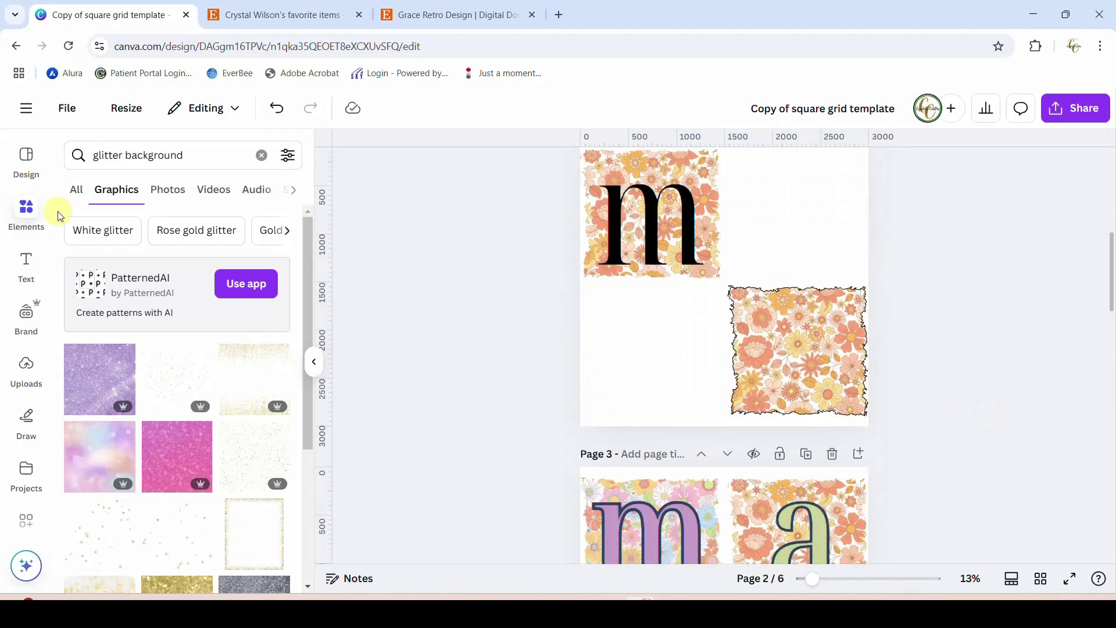
{"action": "left_click", "coordinate": [107, 154]}
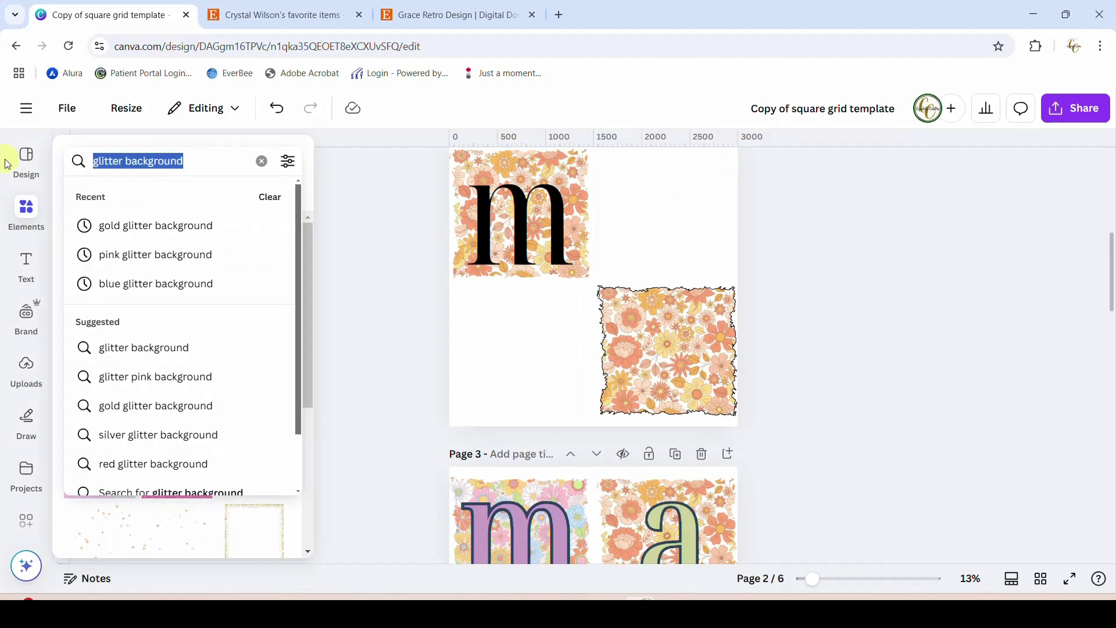
{"action": "type", "text": "retro d"}
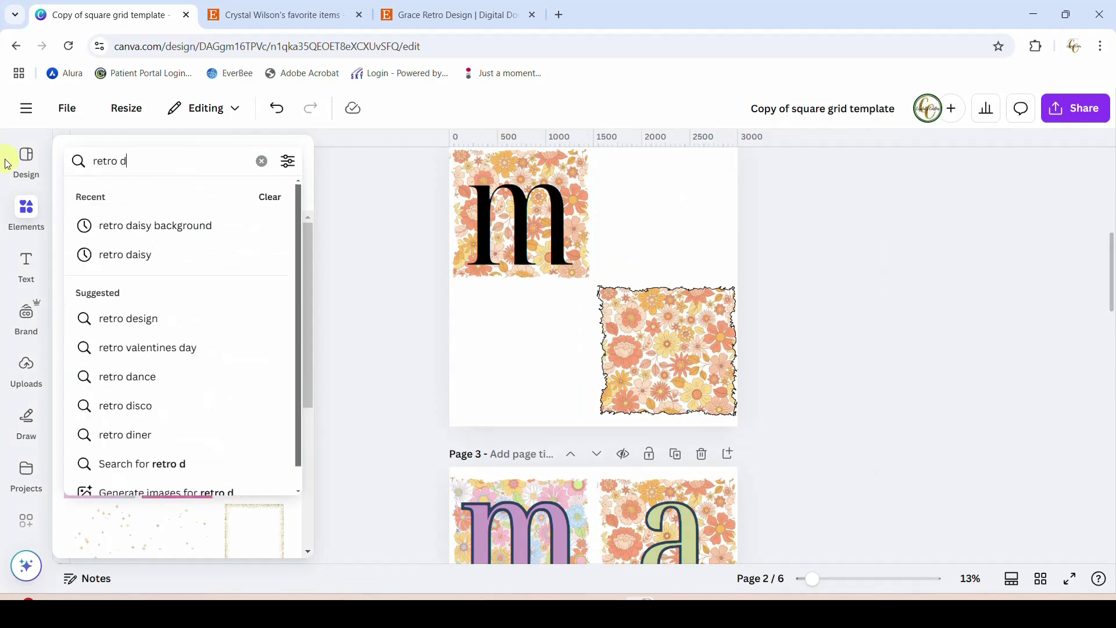
{"action": "key", "text": "BackSpace"}
{"action": "key", "text": "BackSpace"}
{"action": "type", "text": "flower"}
{"action": "key", "text": "Return"}
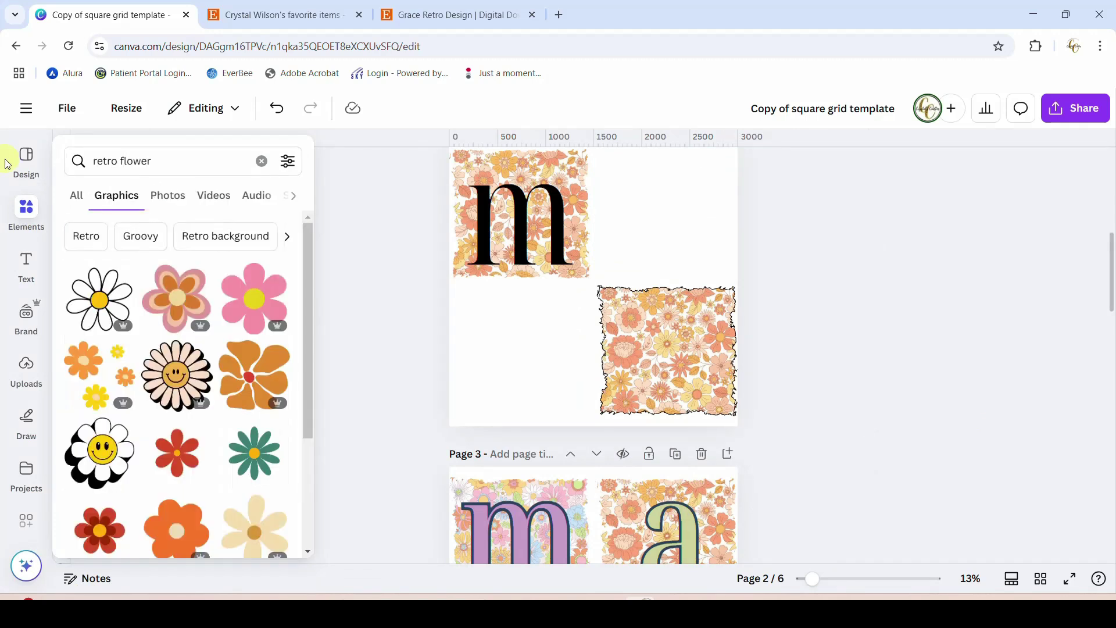
- Add the white daisy with the yellow center to page 2, enlarge it and place it in the empty upper-right area
{"action": "left_click", "coordinate": [99, 299]}
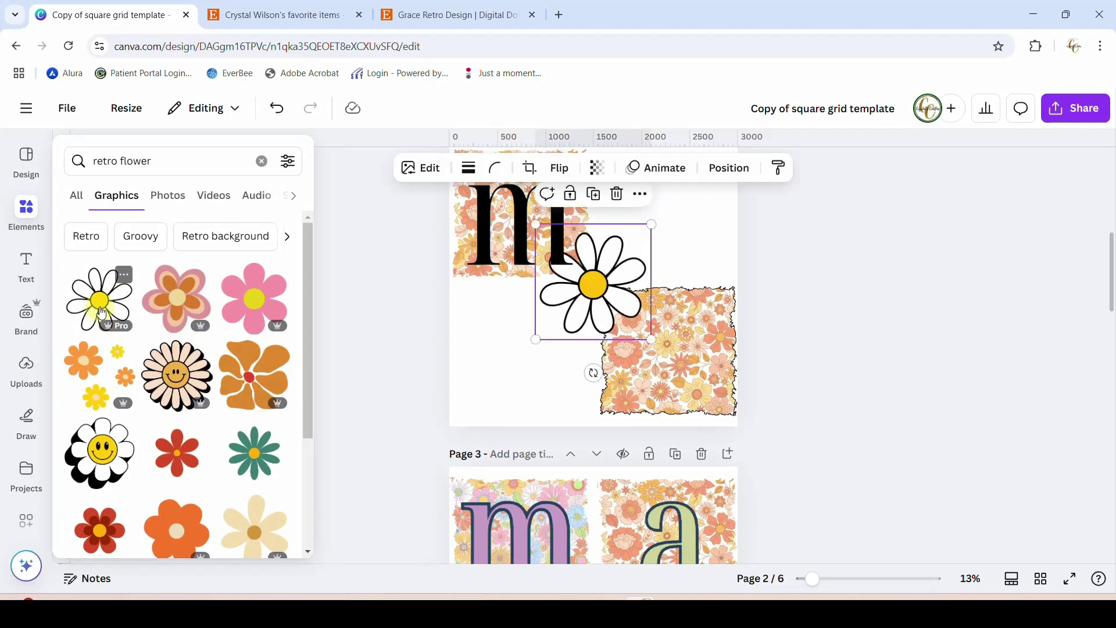
{"action": "left_click_drag", "start_coordinate": [651, 339], "coordinate": [652, 253]}
{"action": "scroll", "coordinate": [755, 383], "scroll_direction": "up", "scroll_amount": 3}
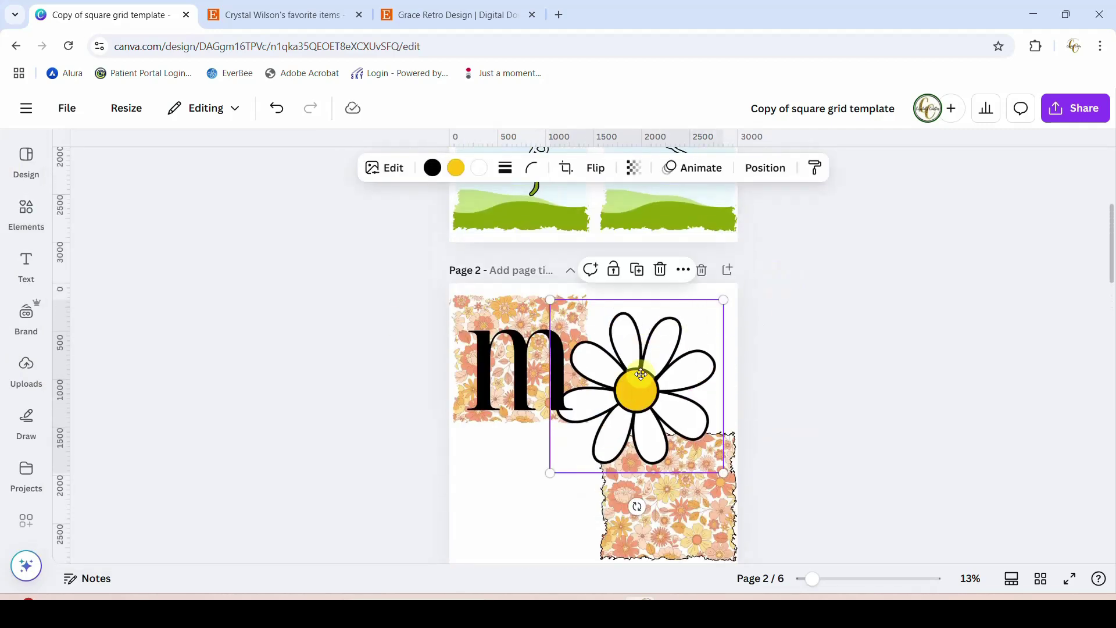
{"action": "left_click_drag", "start_coordinate": [629, 390], "coordinate": [647, 373]}
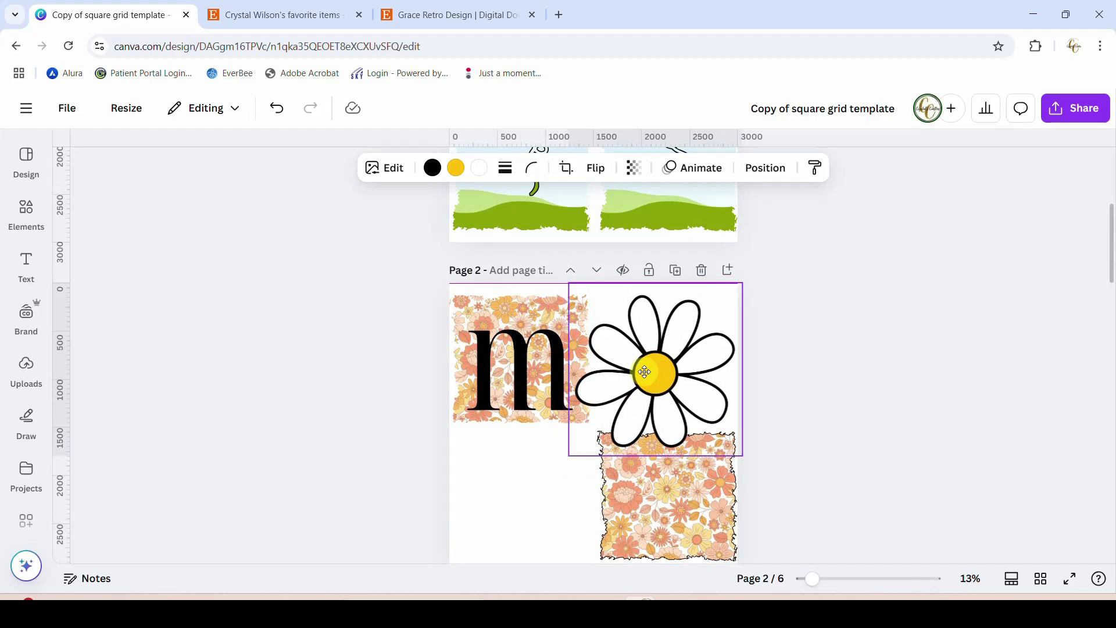
- Recolor the daisy's white petals with the tan-brown photo color, try applying that color across all pages and undo the global change
{"action": "left_click", "coordinate": [478, 169]}
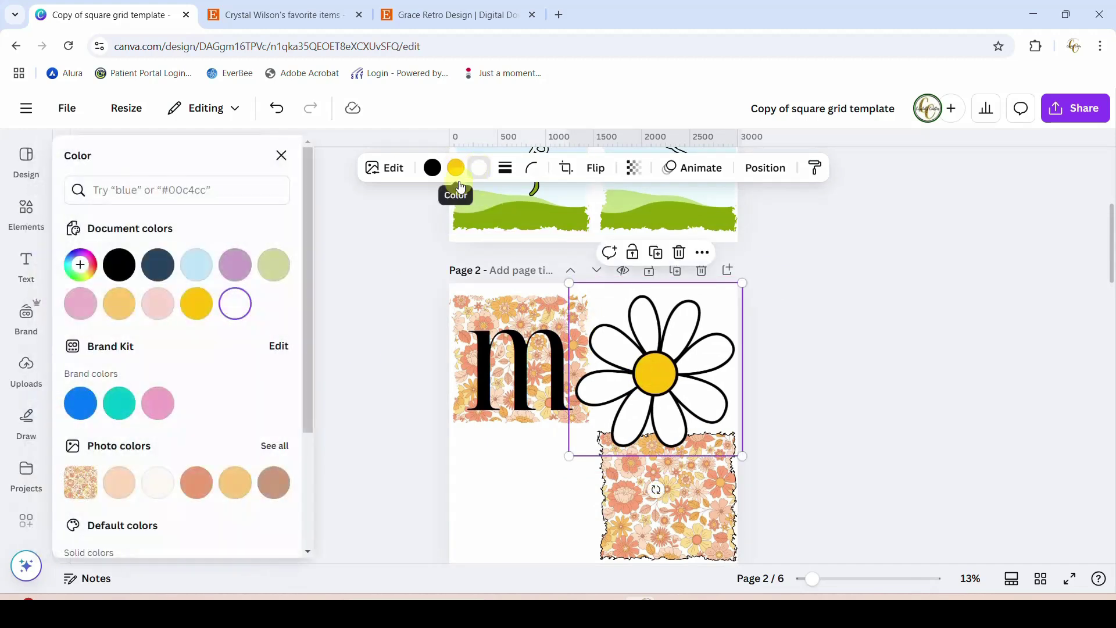
{"action": "left_click", "coordinate": [274, 482]}
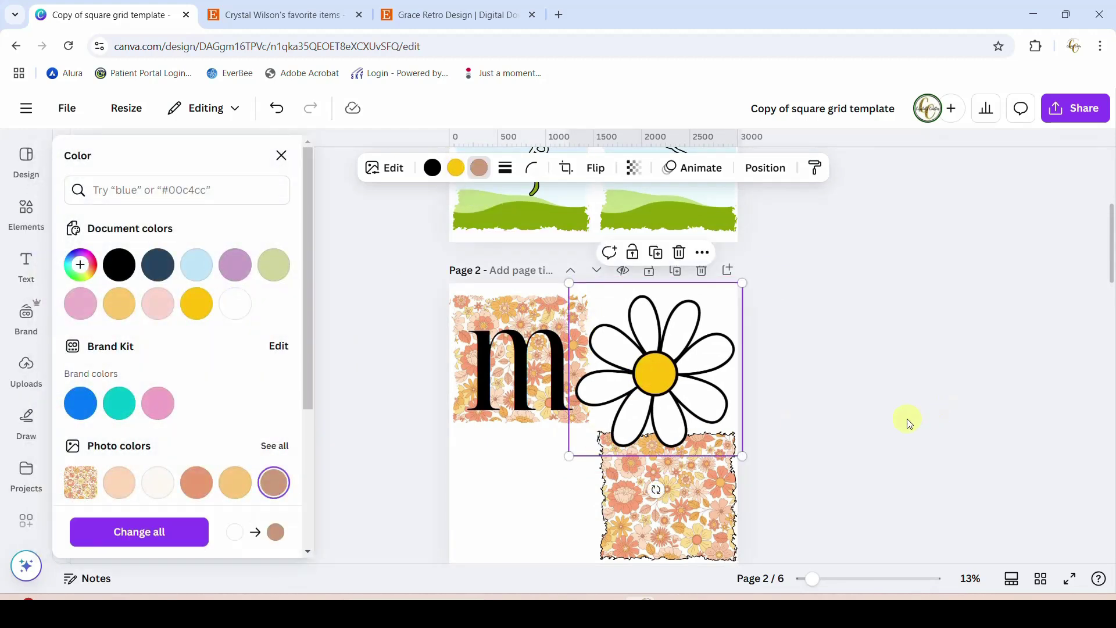
{"action": "left_click", "coordinate": [195, 531]}
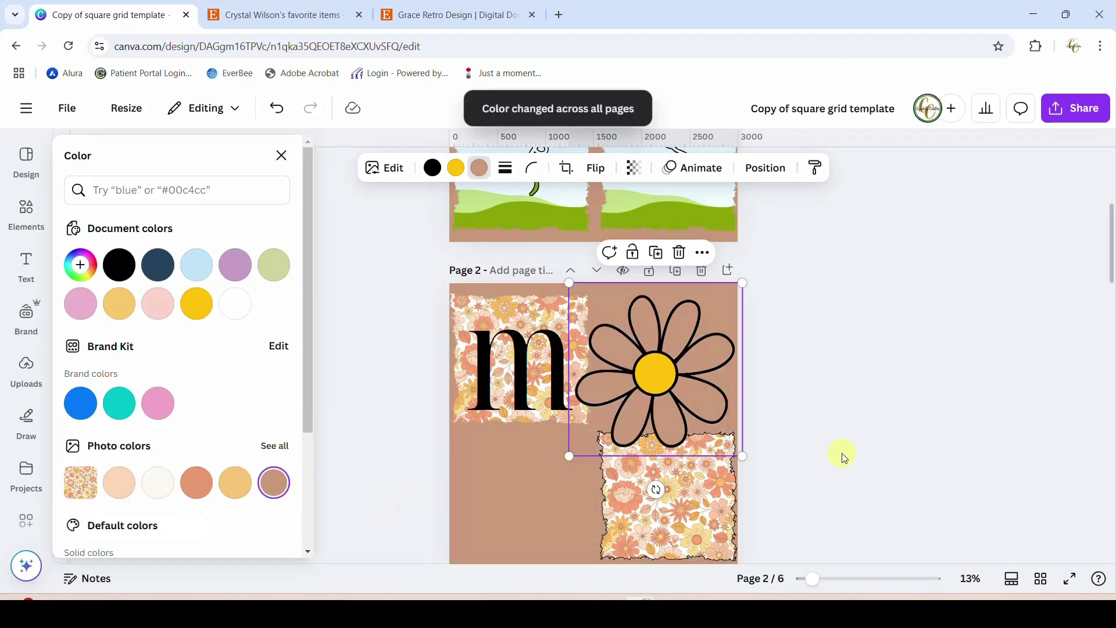
{"action": "key", "text": "ctrl+z"}
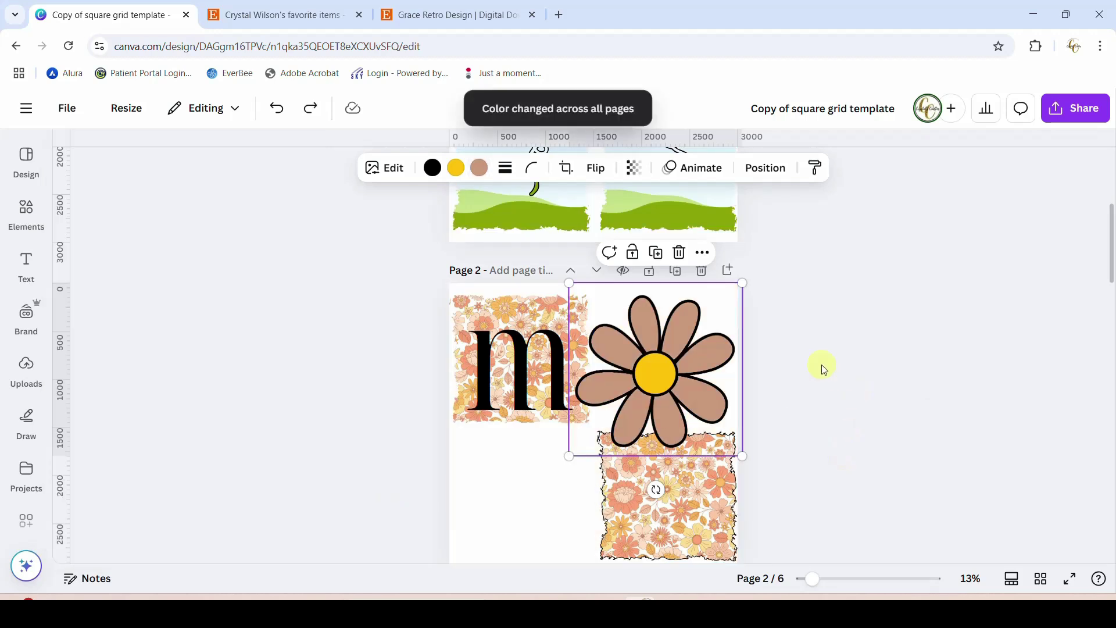
- Review the sample designs on pages 4 to 6 and search the graphics for "rose background" for page 5
{"action": "scroll", "coordinate": [823, 368], "scroll_direction": "down", "scroll_amount": 2}
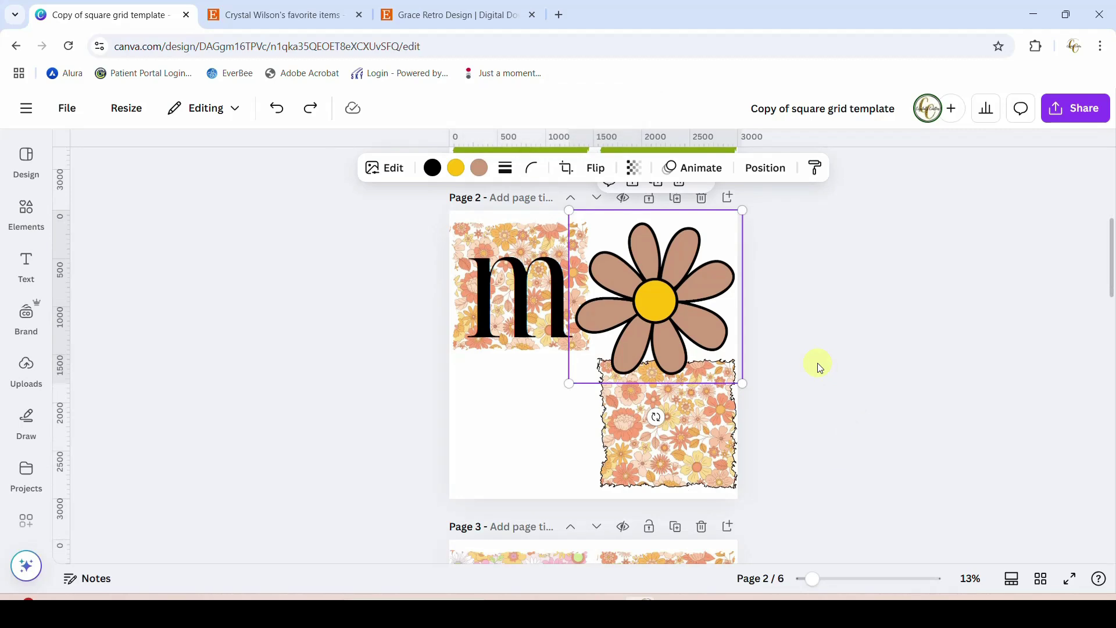
{"action": "scroll", "coordinate": [818, 363], "scroll_direction": "down", "scroll_amount": 10}
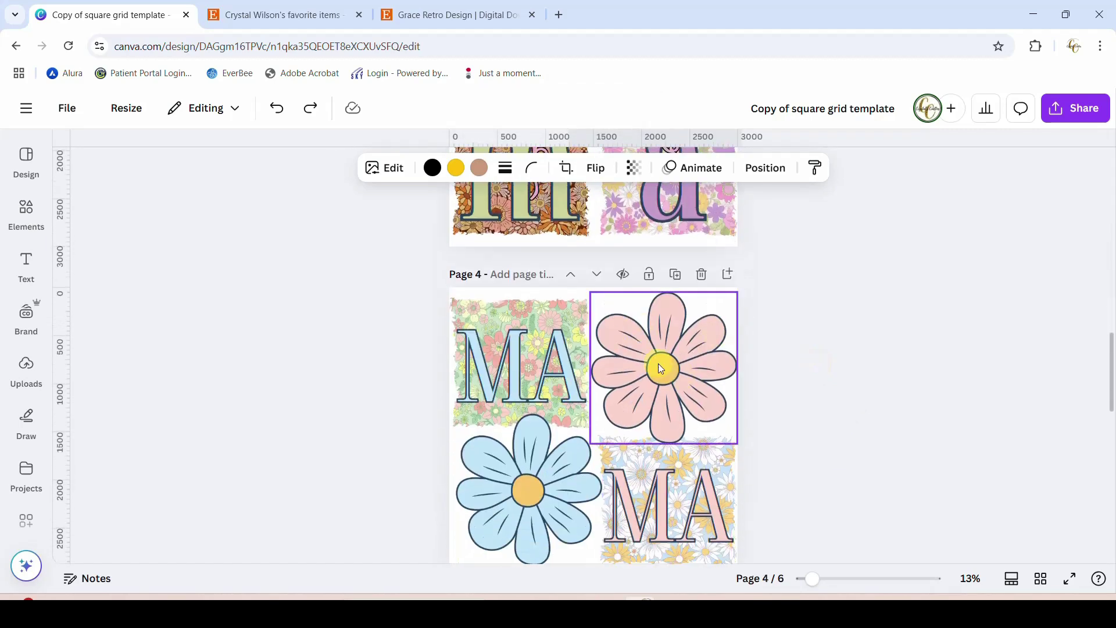
{"action": "scroll", "coordinate": [848, 319], "scroll_direction": "down", "scroll_amount": 9}
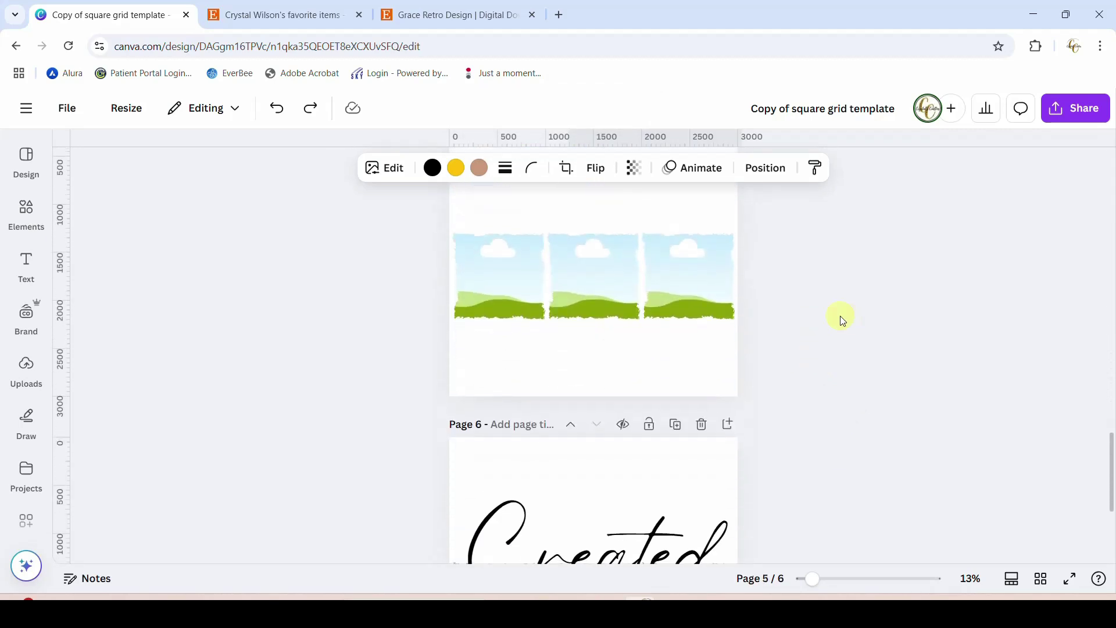
{"action": "scroll", "coordinate": [878, 367], "scroll_direction": "down", "scroll_amount": 4}
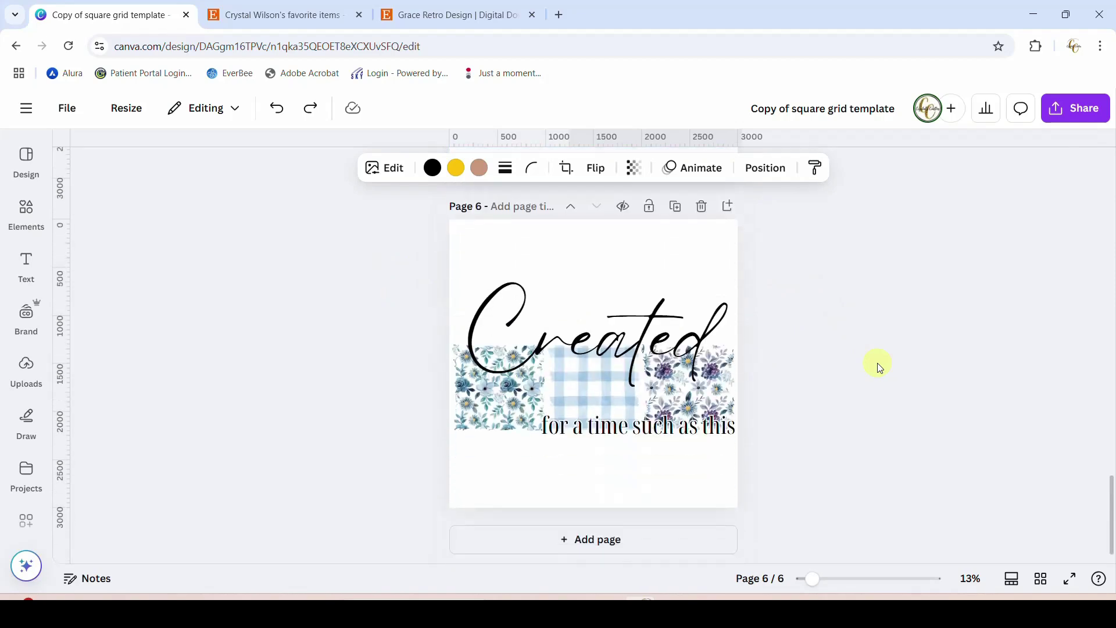
{"action": "scroll", "coordinate": [879, 367], "scroll_direction": "up", "scroll_amount": 5}
{"action": "left_click", "coordinate": [12, 223]}
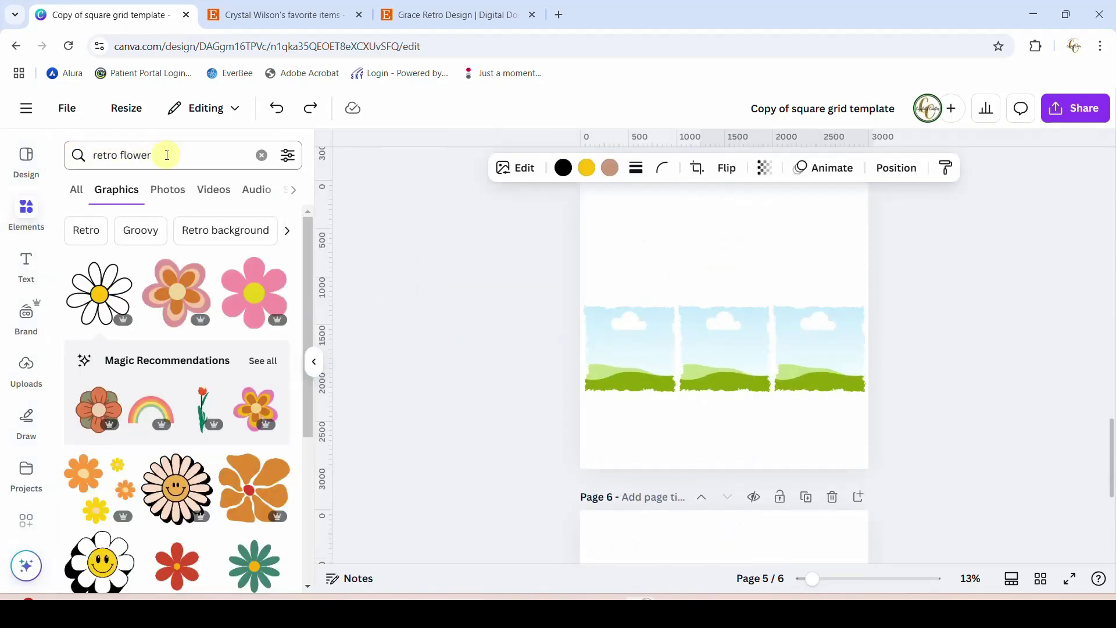
{"action": "left_click", "coordinate": [136, 155]}
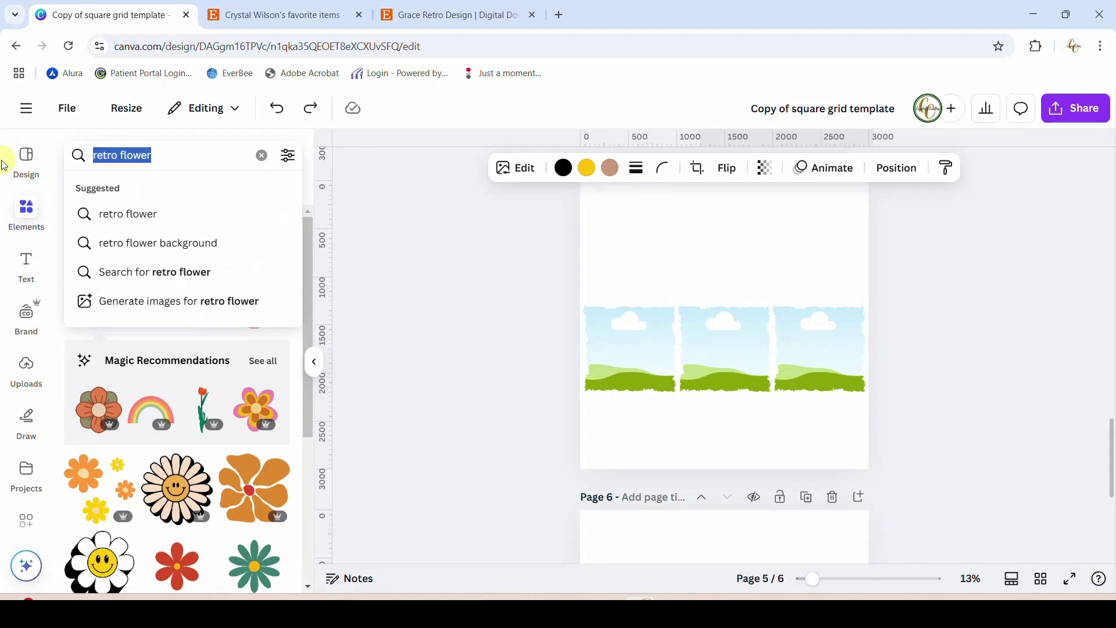
{"action": "type", "text": "rose back"}
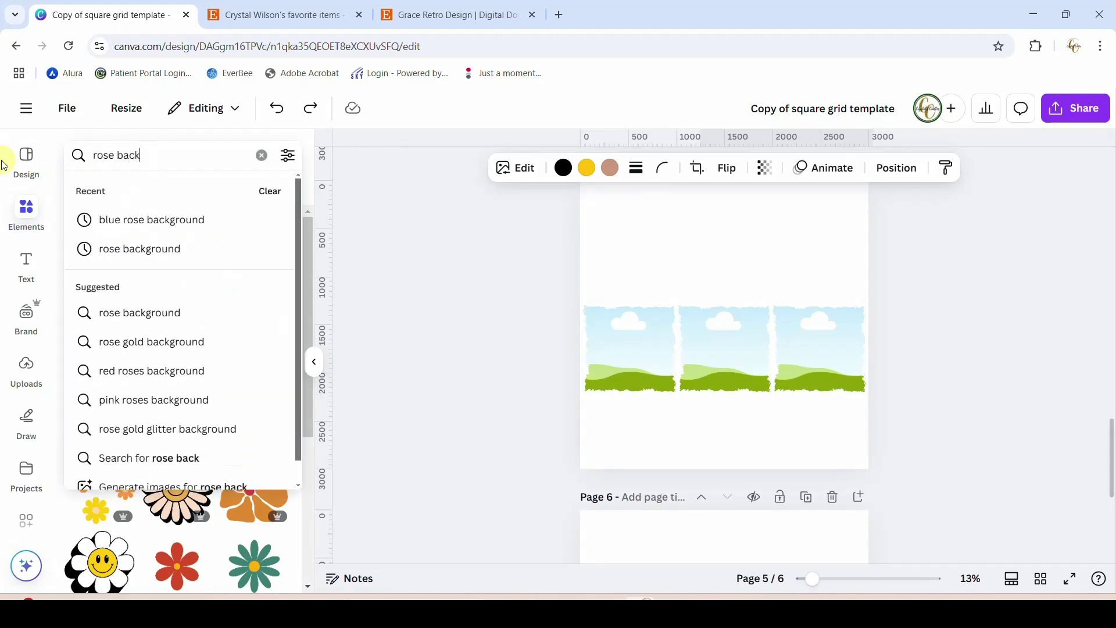
{"action": "type", "text": "ground"}
{"action": "key", "text": "Return"}
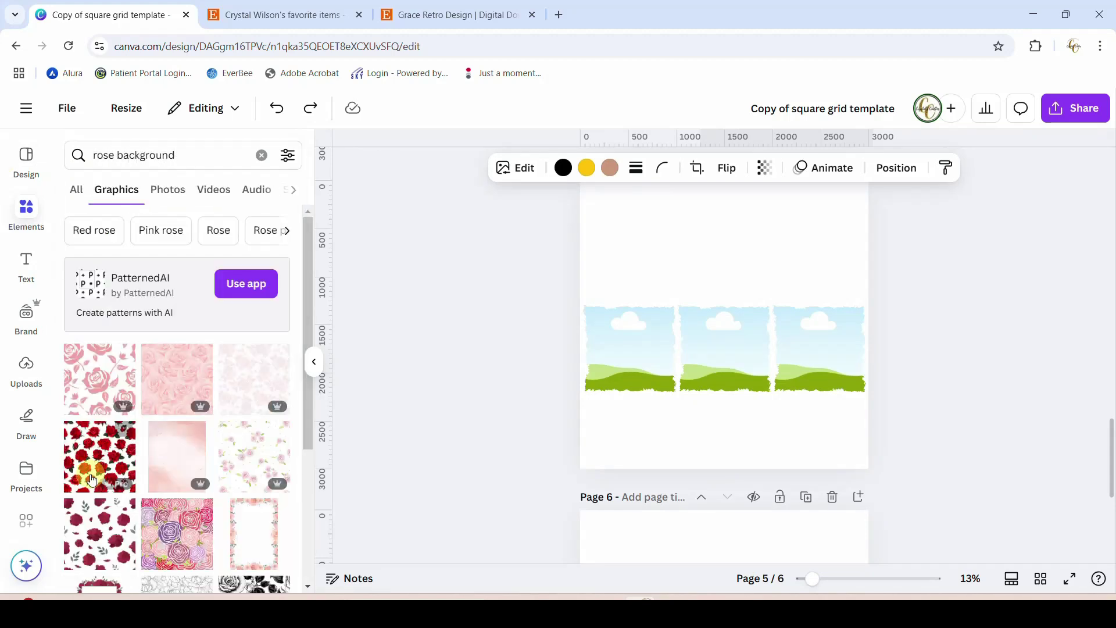
- Fill the three frames on page 5 with a multicolored rose pattern, a red floral pattern and a pale peach rose pattern
{"action": "scroll", "coordinate": [91, 481], "scroll_direction": "down", "scroll_amount": 2}
{"action": "scroll", "coordinate": [91, 481], "scroll_direction": "down", "scroll_amount": 1}
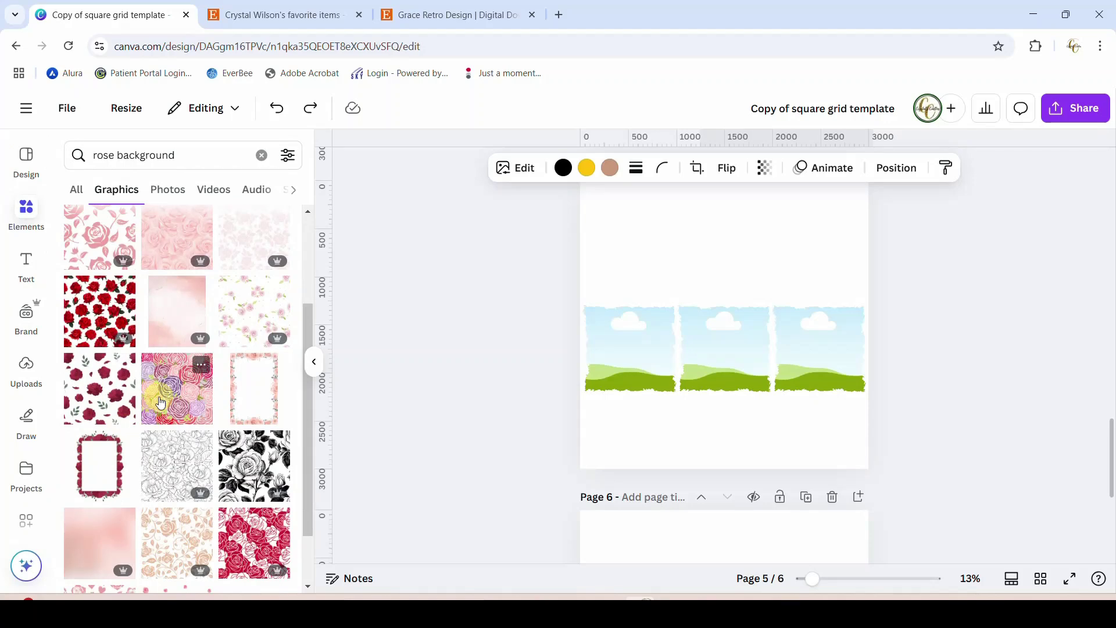
{"action": "scroll", "coordinate": [161, 403], "scroll_direction": "down", "scroll_amount": 2}
{"action": "left_click_drag", "start_coordinate": [163, 244], "coordinate": [614, 350]}
{"action": "left_click_drag", "start_coordinate": [241, 387], "coordinate": [217, 392]}
{"action": "scroll", "coordinate": [215, 392], "scroll_direction": "down", "scroll_amount": 3}
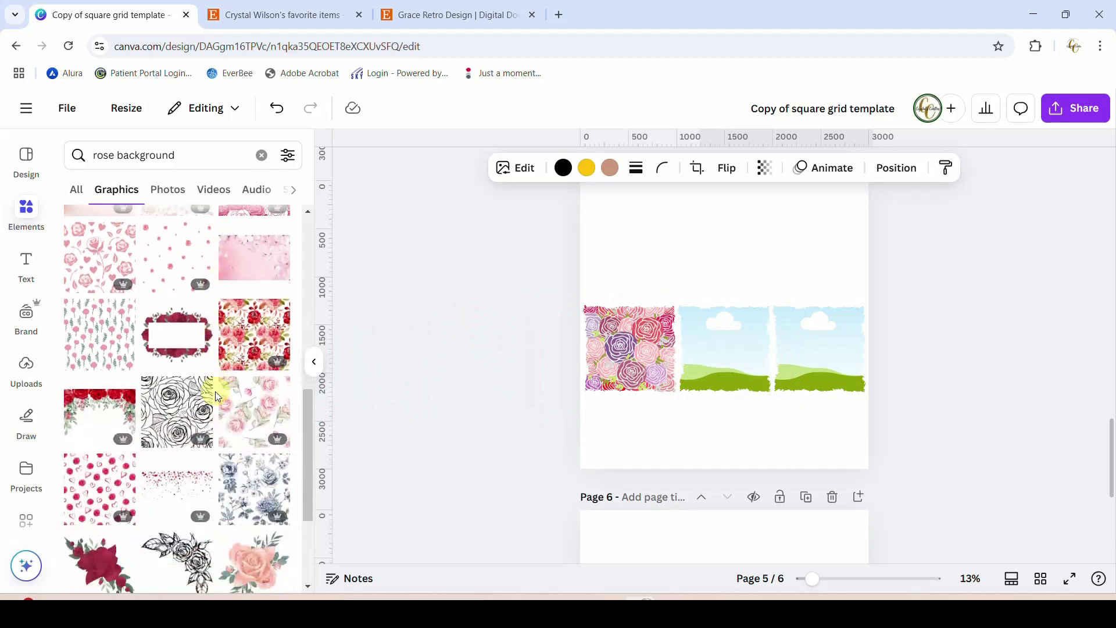
{"action": "left_click_drag", "start_coordinate": [254, 333], "coordinate": [725, 349]}
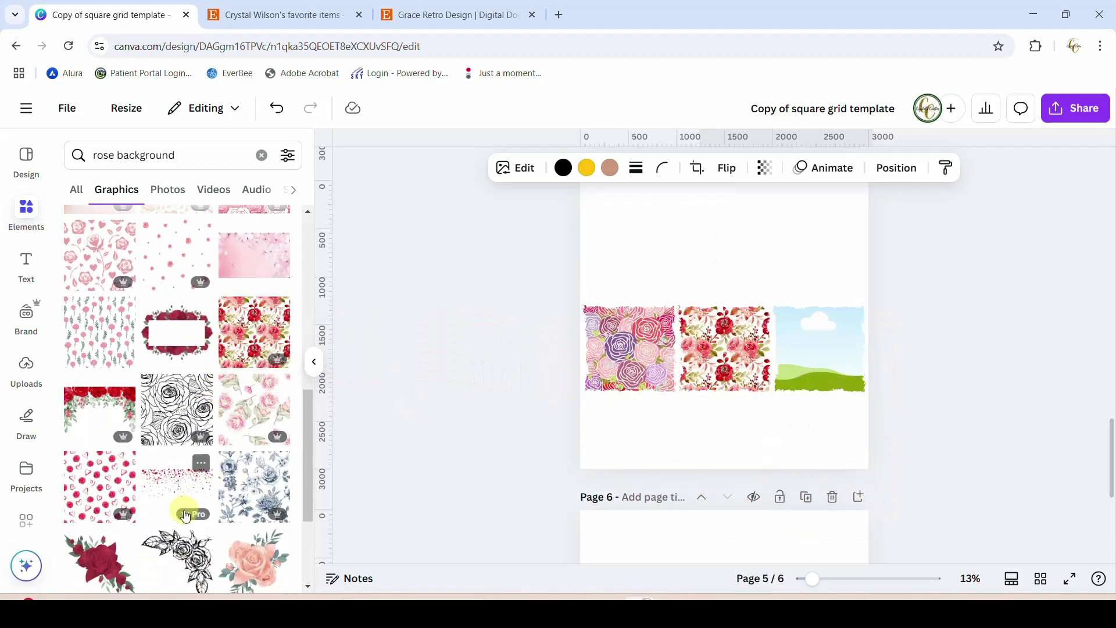
{"action": "left_click_drag", "start_coordinate": [232, 489], "coordinate": [817, 345]}
{"action": "scroll", "coordinate": [230, 416], "scroll_direction": "down", "scroll_amount": 5}
{"action": "left_click", "coordinate": [934, 361]}
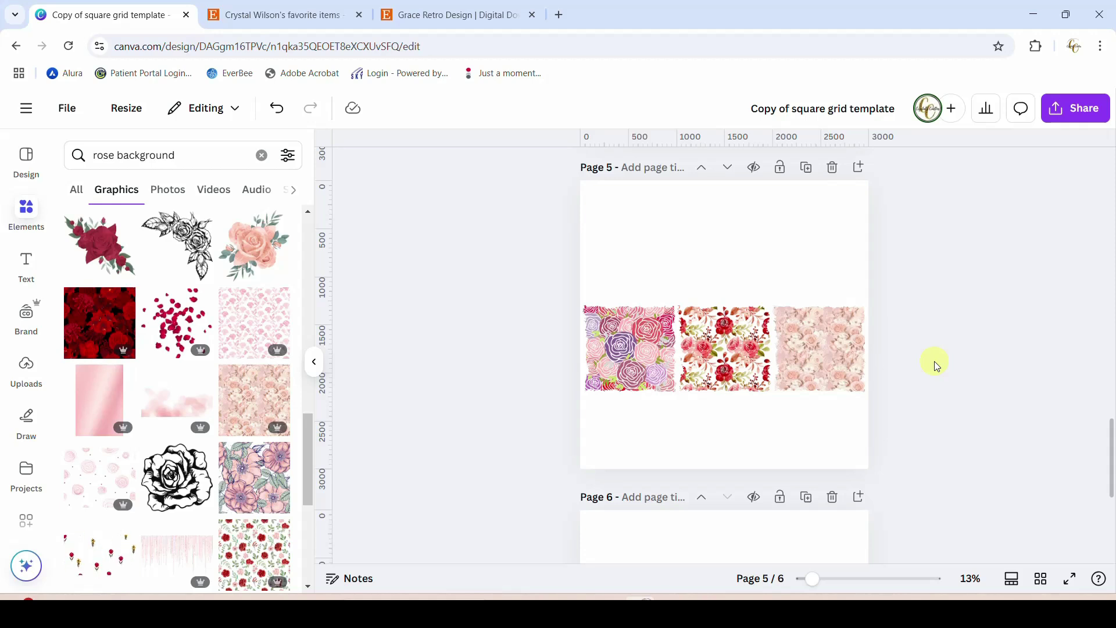
- Look at the finished "Created" design in Inkscape, return to Canva and add the text "PRAY" on page 5
{"action": "key", "text": "alt+Tab"}
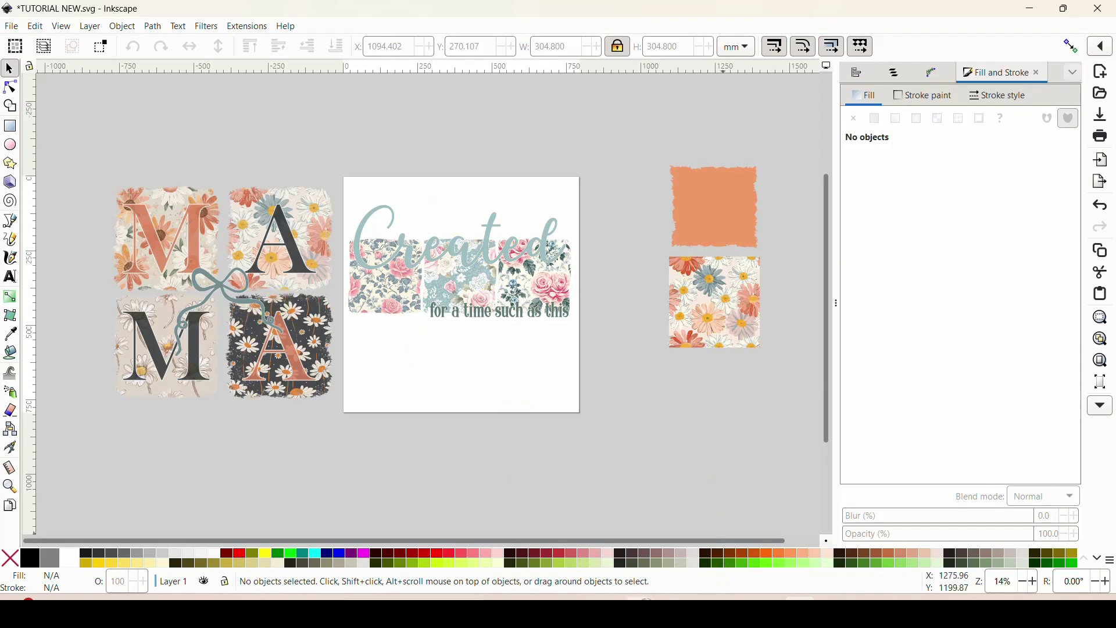
{"action": "left_click", "coordinate": [652, 541]}
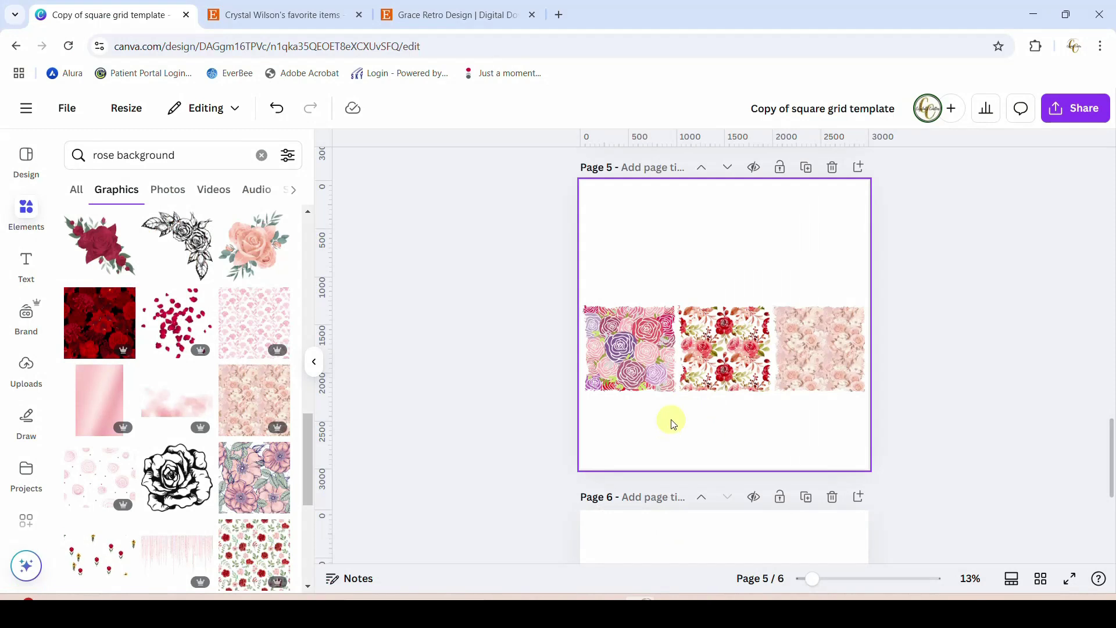
{"action": "left_click", "coordinate": [673, 274]}
{"action": "key", "text": "t"}
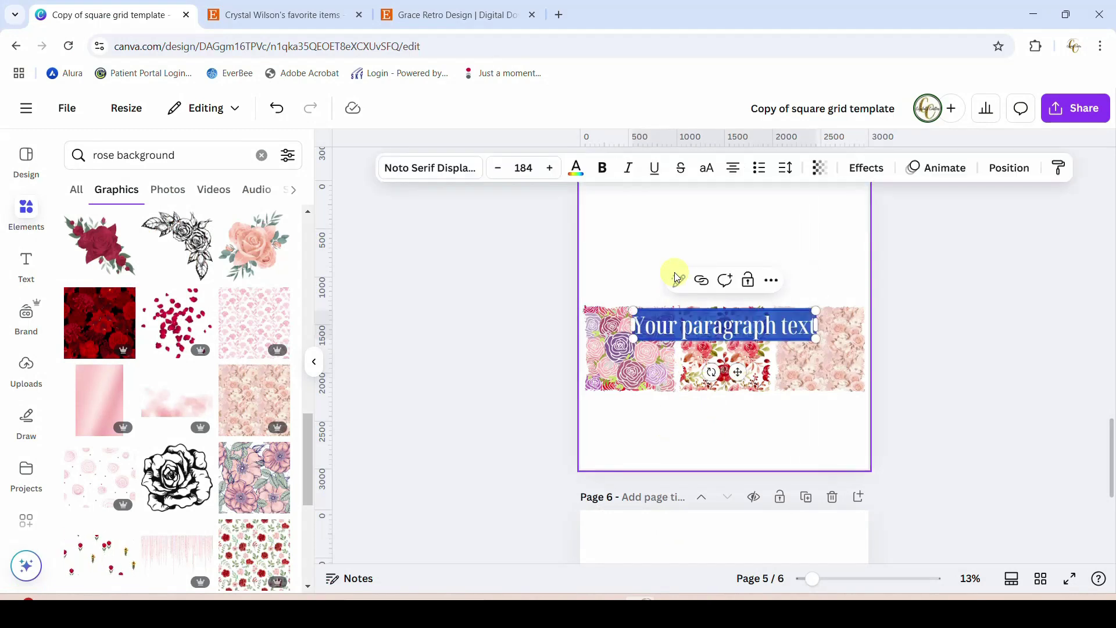
{"action": "type", "text": "PRAY"}
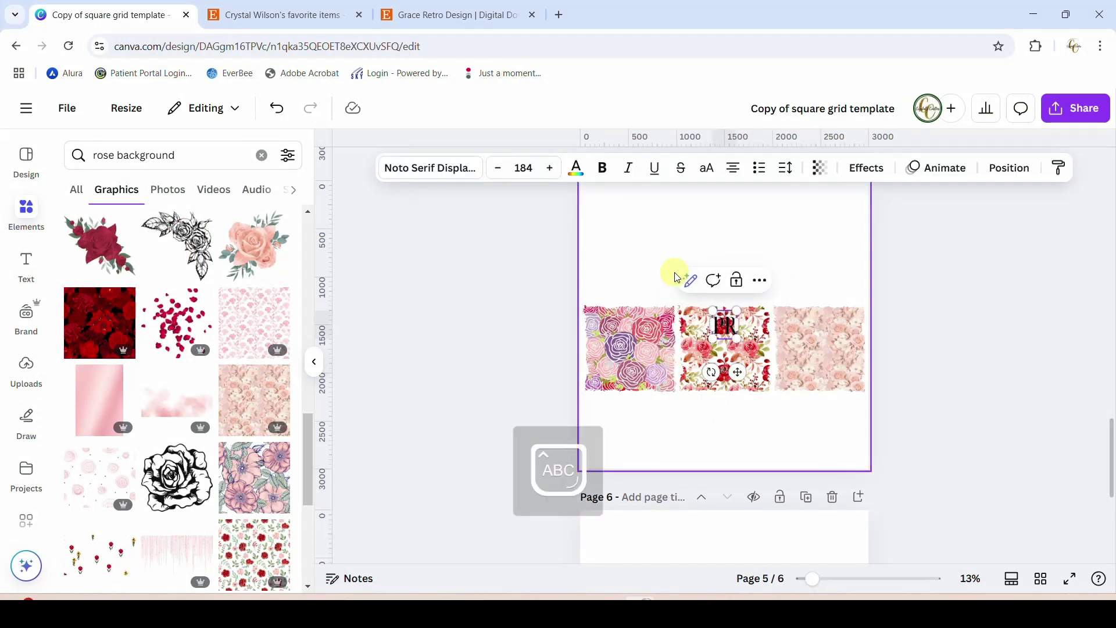
- Search the fonts for "RETRO" and set the "PRAY" text on page 5 to TAN Ashford
{"action": "left_click", "coordinate": [400, 170]}
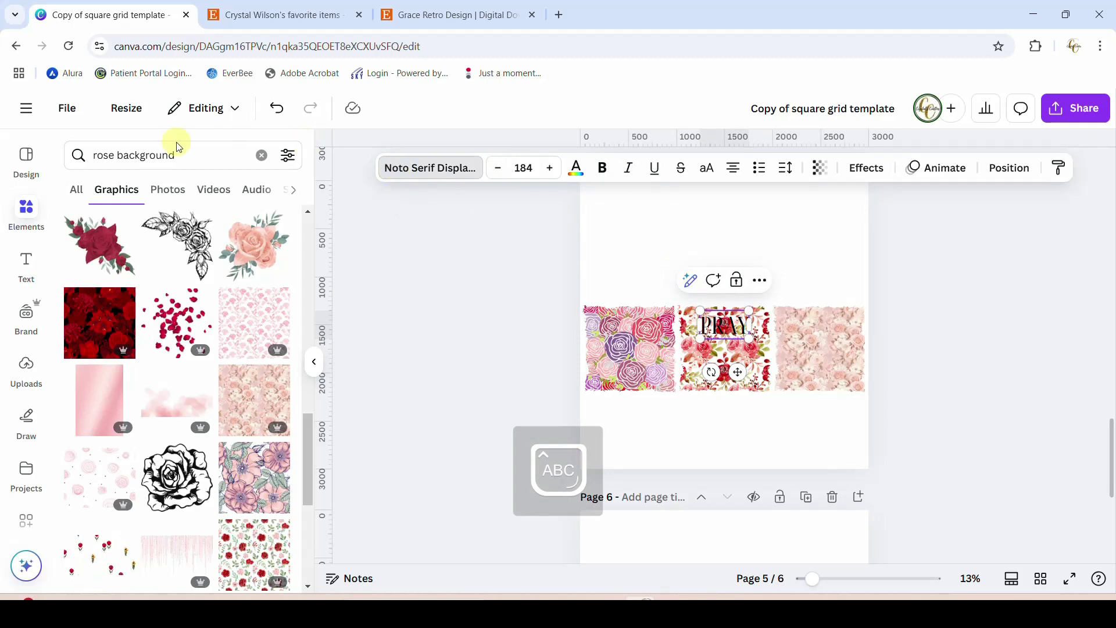
{"action": "type", "text": "RETRO"}
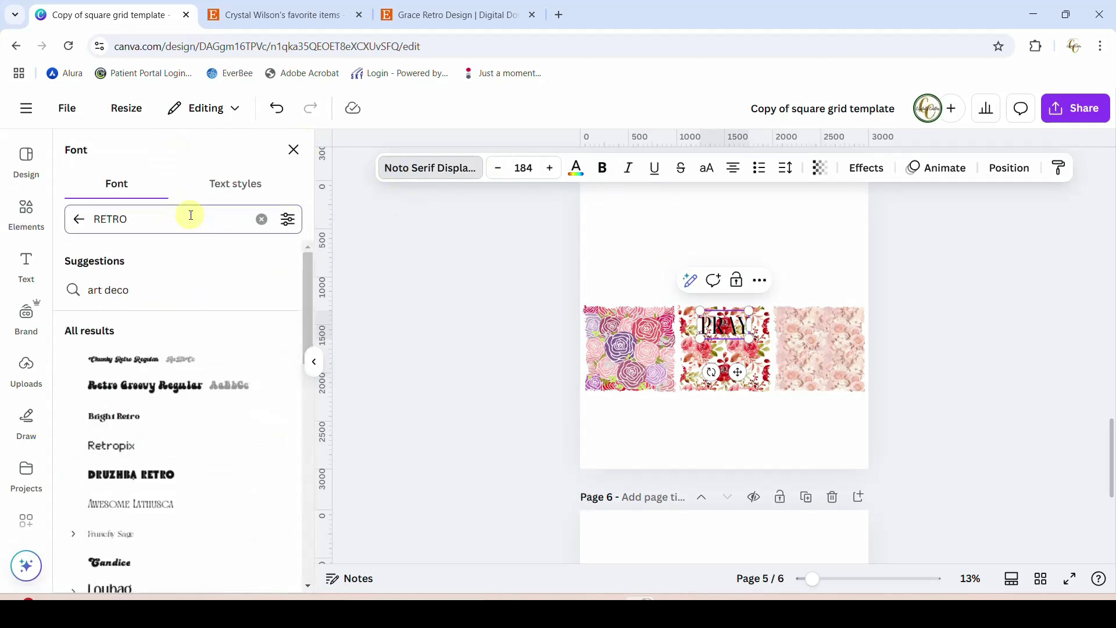
{"action": "scroll", "coordinate": [182, 424], "scroll_direction": "down", "scroll_amount": 3}
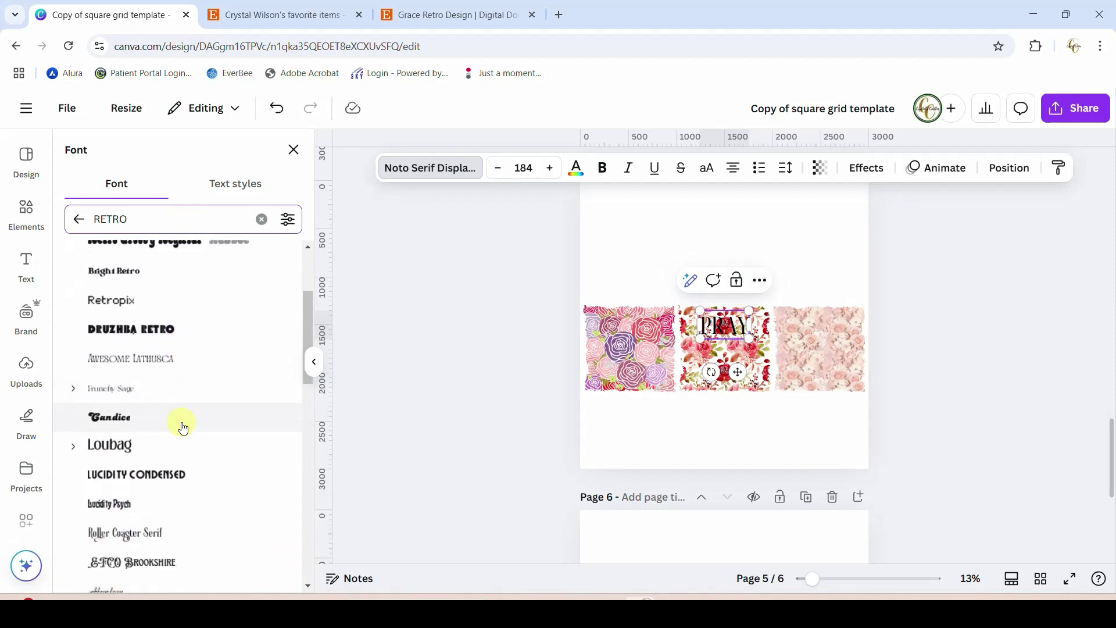
{"action": "scroll", "coordinate": [183, 429], "scroll_direction": "down", "scroll_amount": 6}
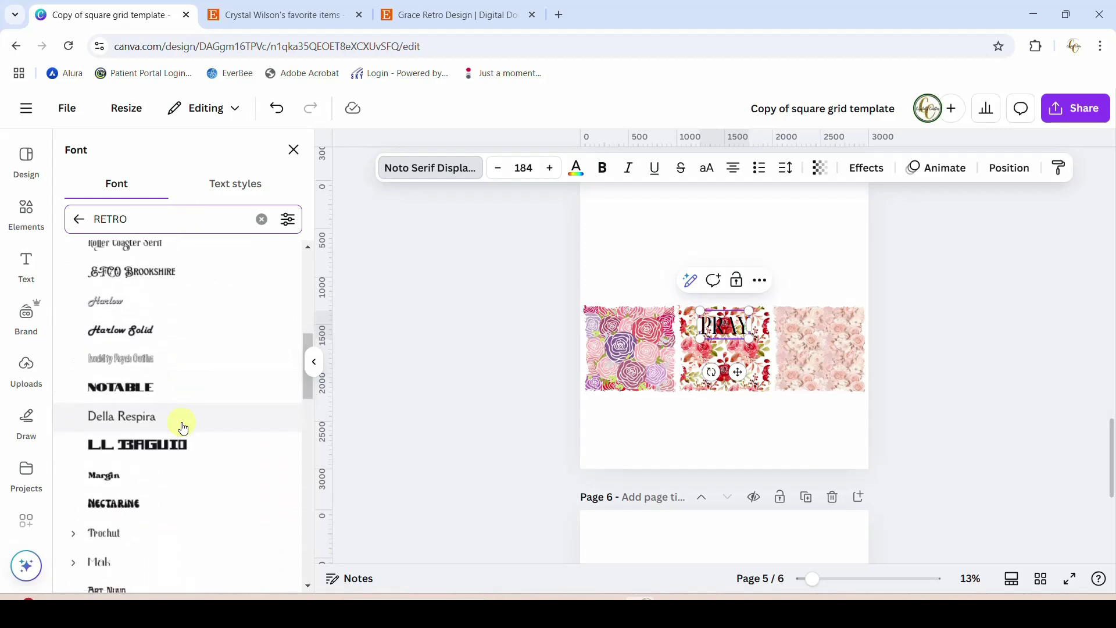
{"action": "scroll", "coordinate": [183, 428], "scroll_direction": "down", "scroll_amount": 12}
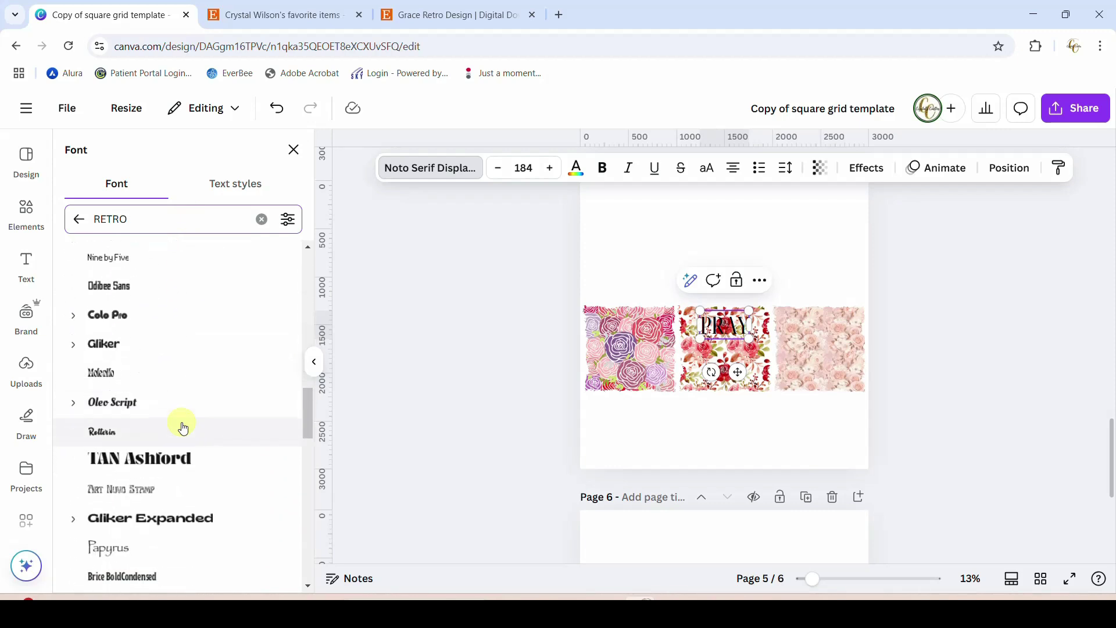
{"action": "scroll", "coordinate": [183, 429], "scroll_direction": "down", "scroll_amount": 2}
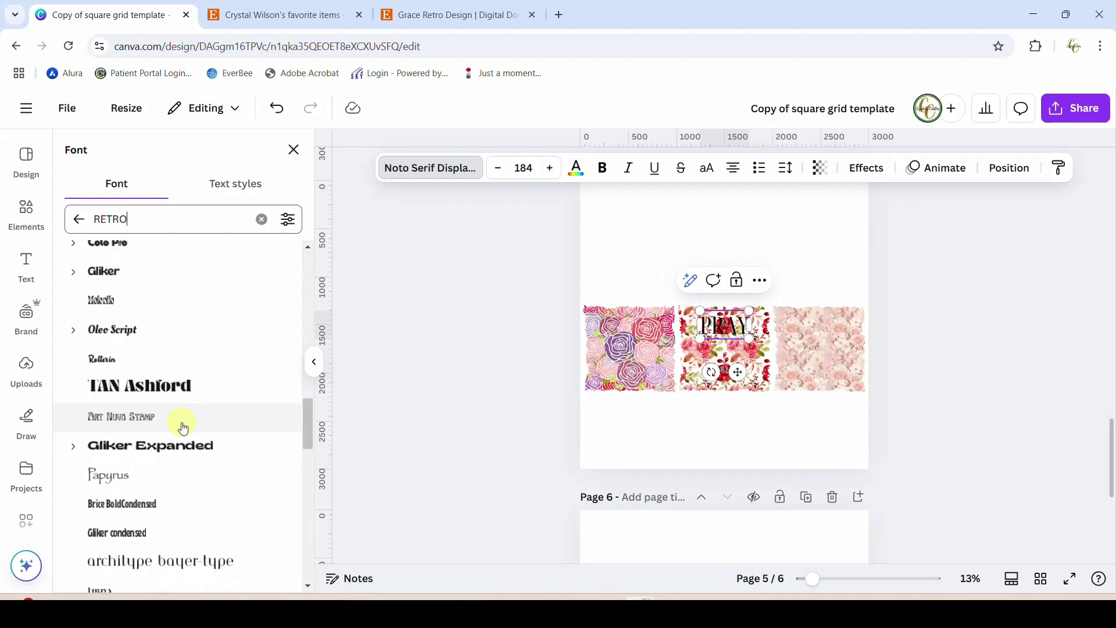
{"action": "left_click", "coordinate": [174, 386]}
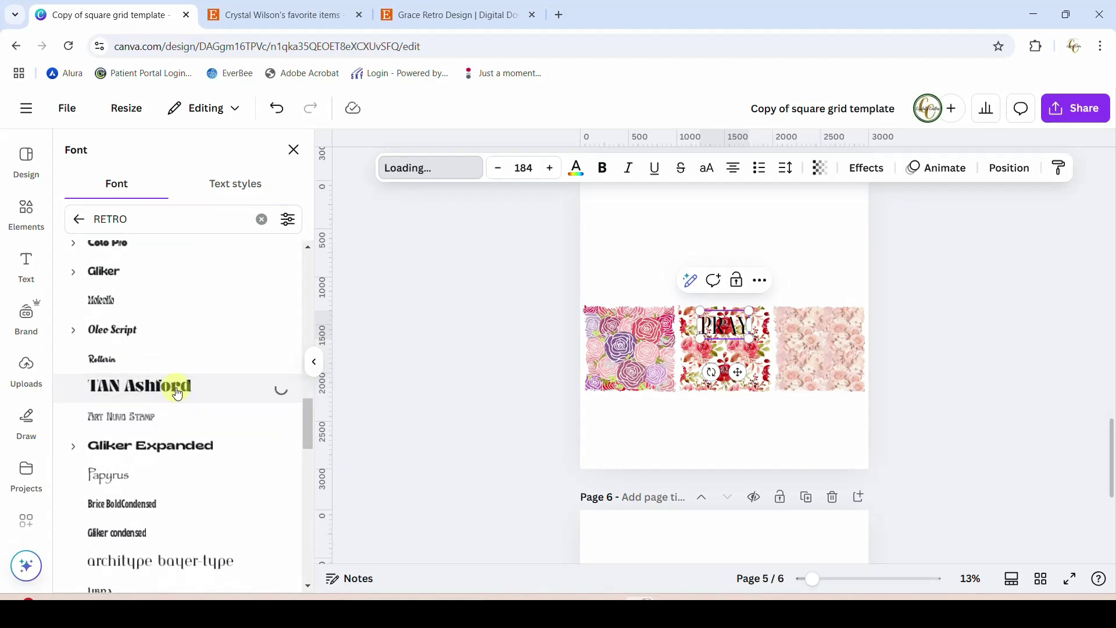
- Enlarge the "PRAY" text to size 418 and place it over the upper edge of the three rose-patterned frames
{"action": "left_click_drag", "start_coordinate": [772, 340], "coordinate": [894, 378]}
{"action": "left_click", "coordinate": [837, 355]}
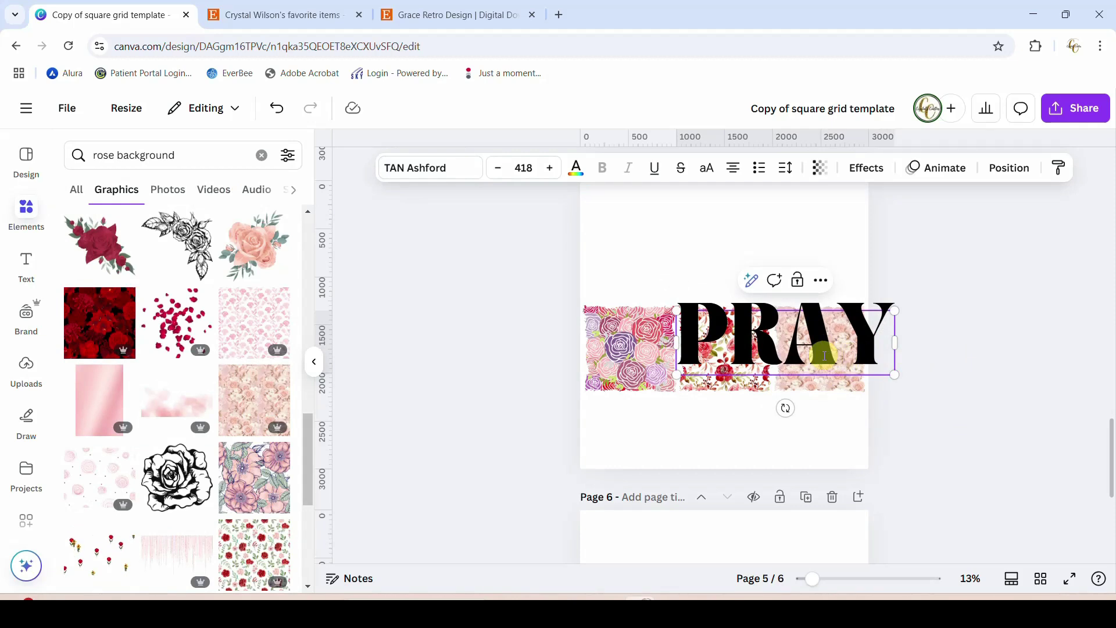
{"action": "mouse_move", "coordinate": [816, 332]}
{"action": "left_mouse_down"}
{"action": "mouse_move", "coordinate": [808, 319]}
{"action": "mouse_move", "coordinate": [798, 324]}
{"action": "left_mouse_up"}
{"action": "left_click", "coordinate": [696, 430]}
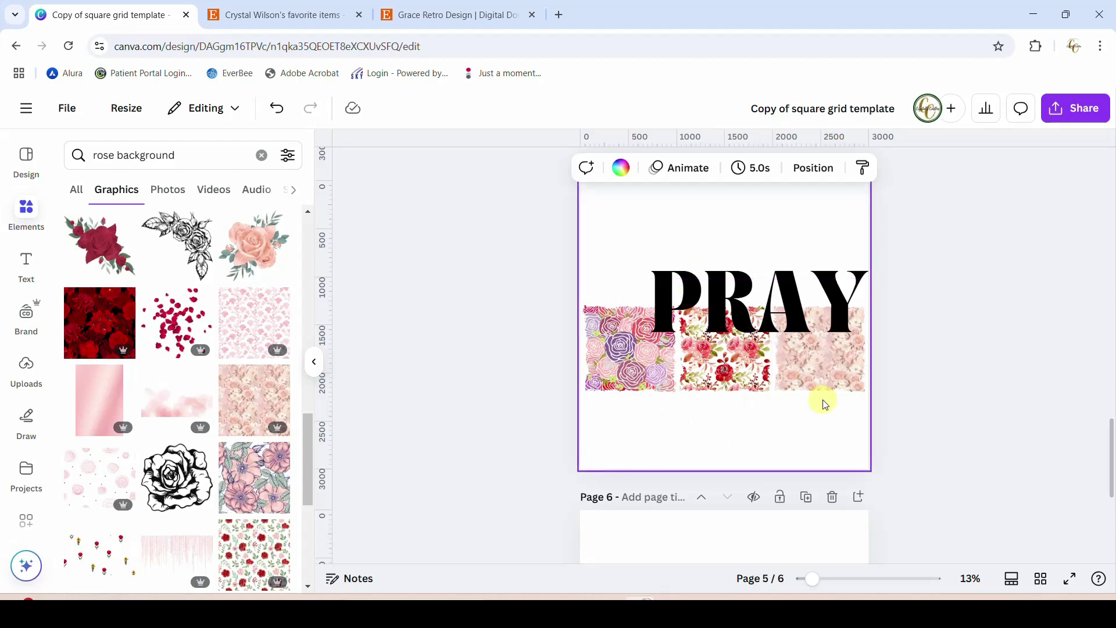
- Review the "Created" sample design on page 6 and switch to Inkscape
{"action": "scroll", "coordinate": [825, 403], "scroll_direction": "up", "scroll_amount": 3}
{"action": "scroll", "coordinate": [825, 403], "scroll_direction": "down", "scroll_amount": 8}
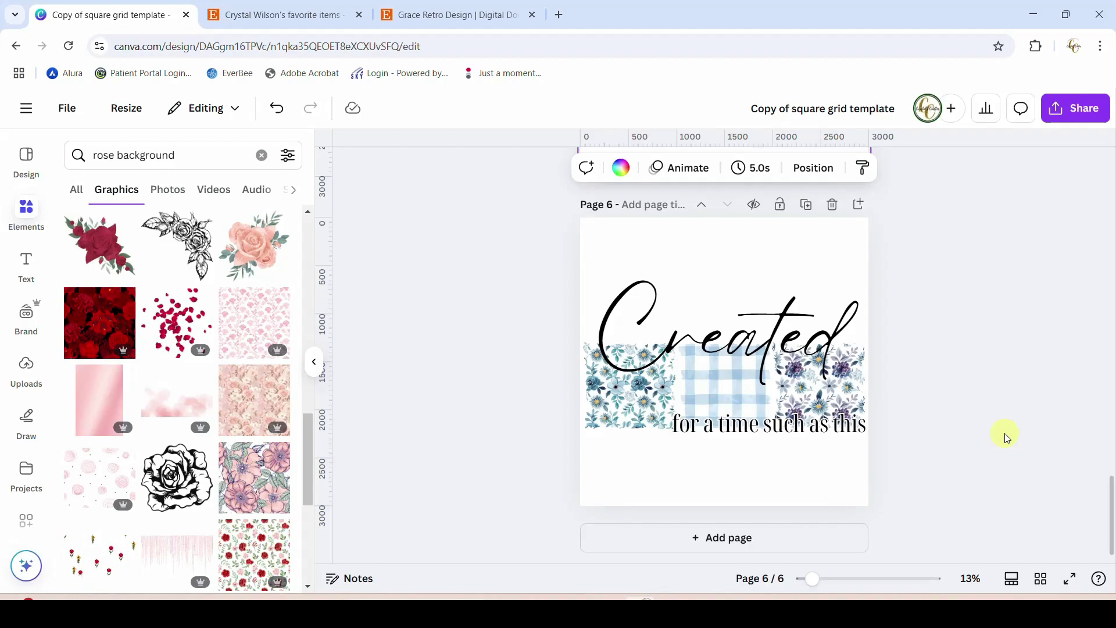
{"action": "key", "text": "alt+Tab"}
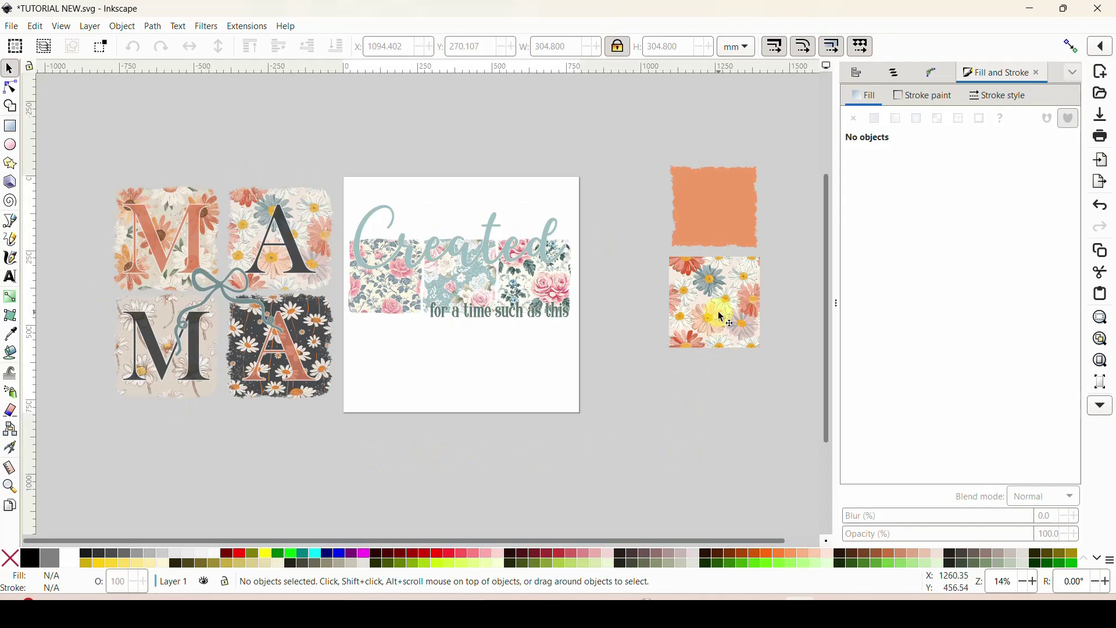
- Nudge the daisy pattern image slightly down and the orange rough-edged frame image slightly up to separate them
{"action": "left_click_drag", "start_coordinate": [724, 300], "coordinate": [724, 326]}
{"action": "left_click_drag", "start_coordinate": [725, 212], "coordinate": [726, 215]}
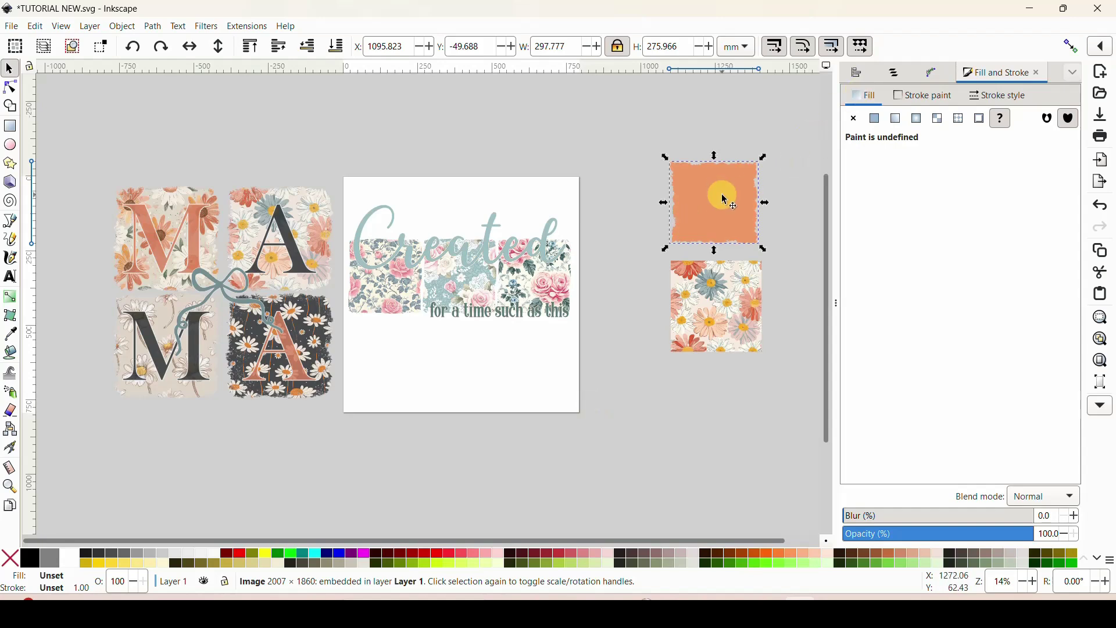
{"action": "left_click", "coordinate": [723, 198]}
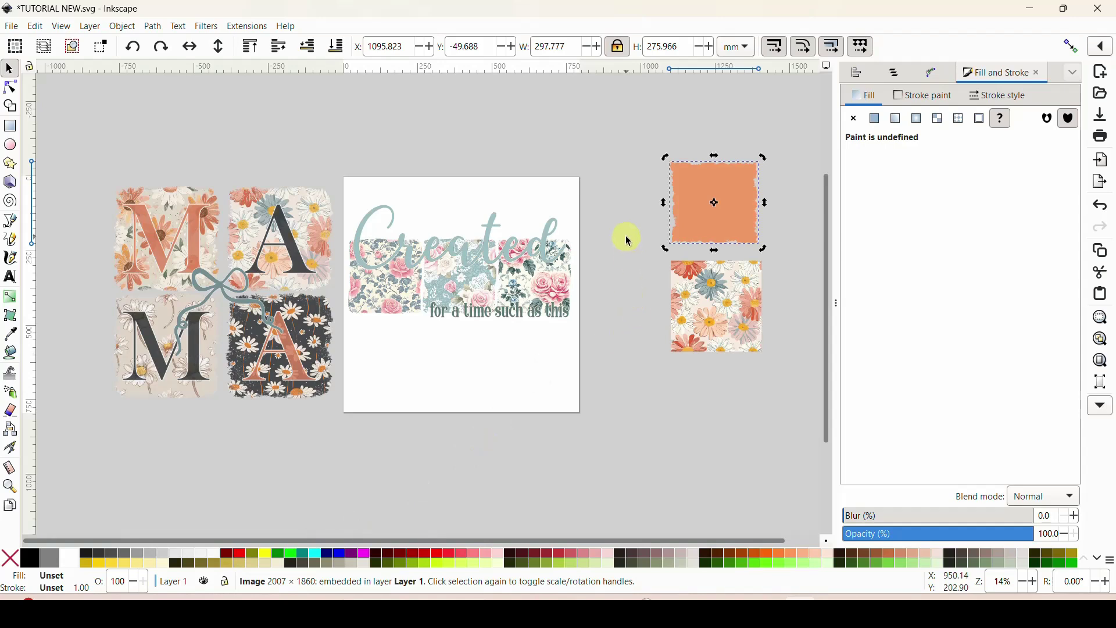
{"action": "left_click", "coordinate": [704, 227]}
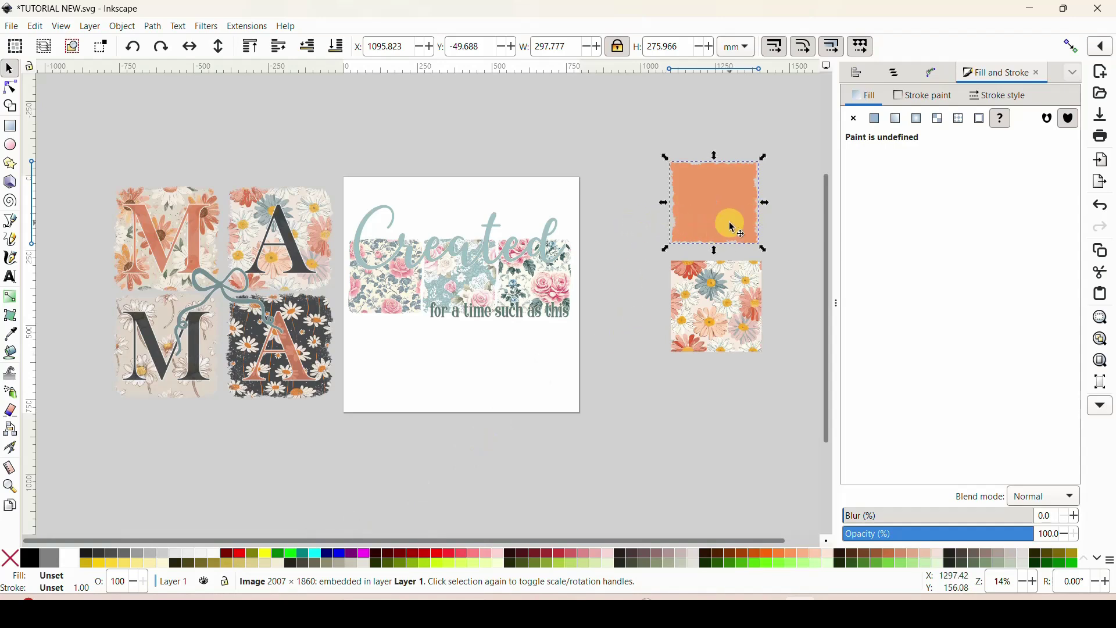
- Open Trace Bitmap for the orange frame image and set a multicolor trace by Colors with 2 scans
{"action": "left_click", "coordinate": [152, 27]}
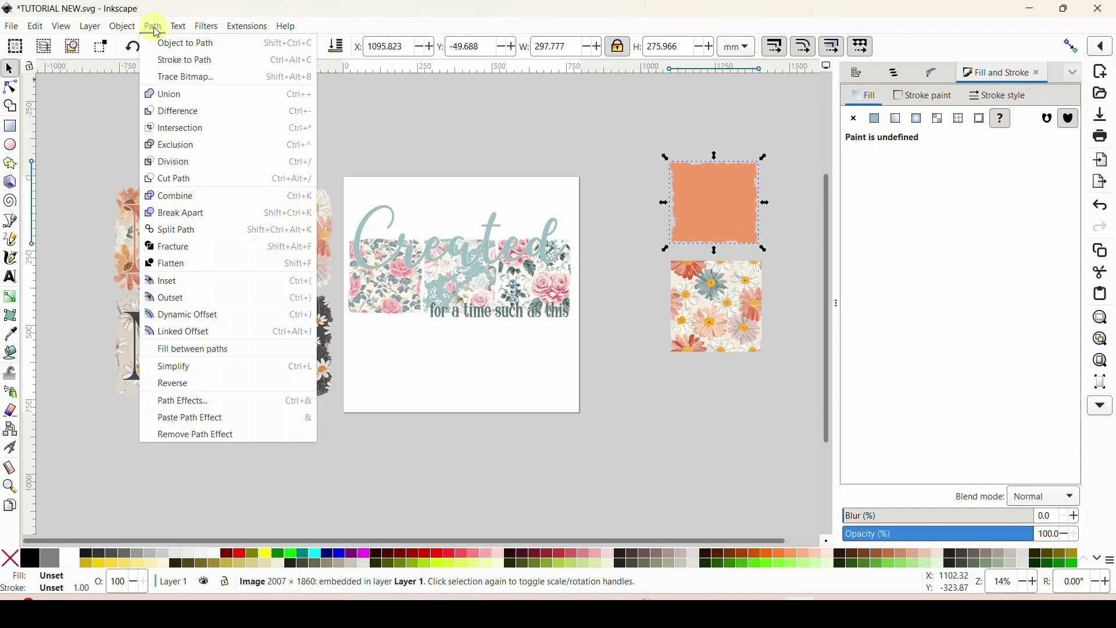
{"action": "left_click", "coordinate": [168, 78]}
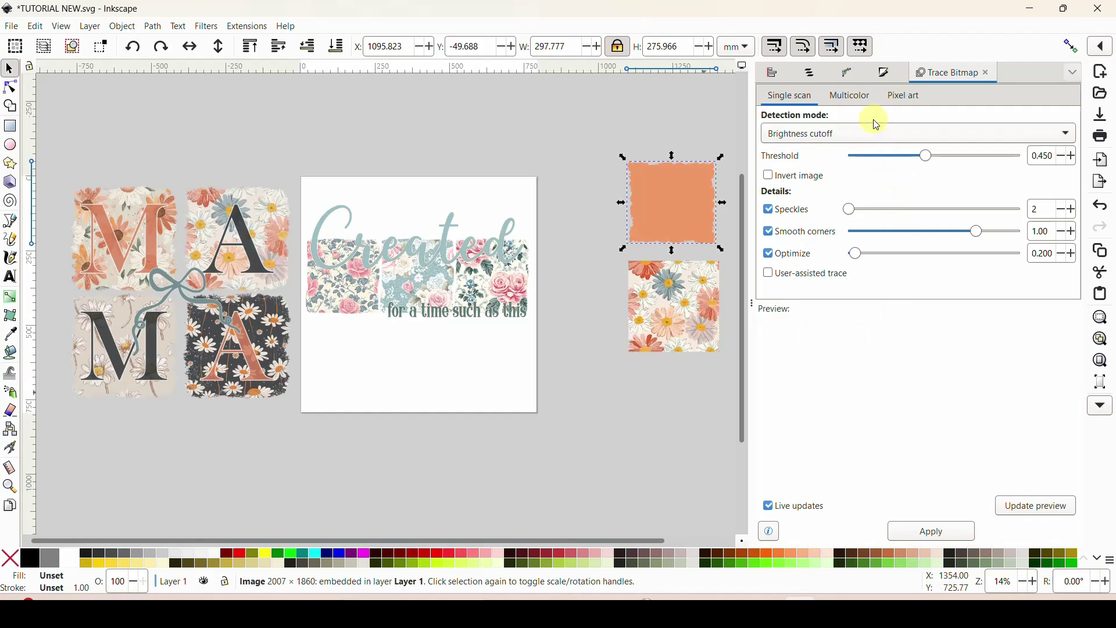
{"action": "left_click", "coordinate": [861, 100]}
{"action": "left_click", "coordinate": [815, 132]}
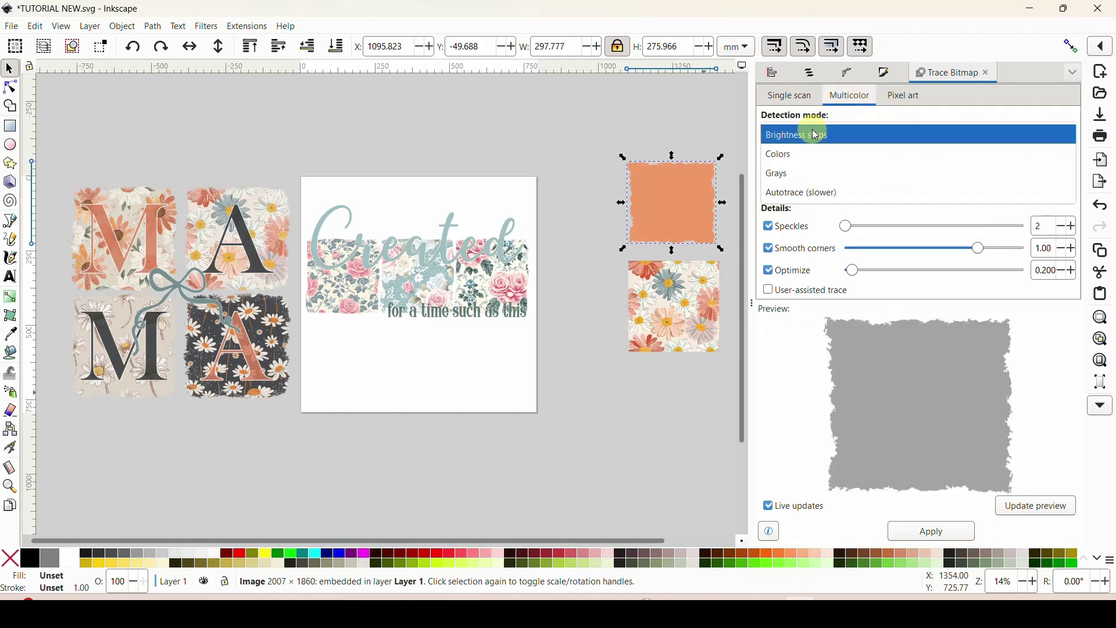
{"action": "left_click", "coordinate": [785, 154]}
{"action": "left_click", "coordinate": [1039, 154]}
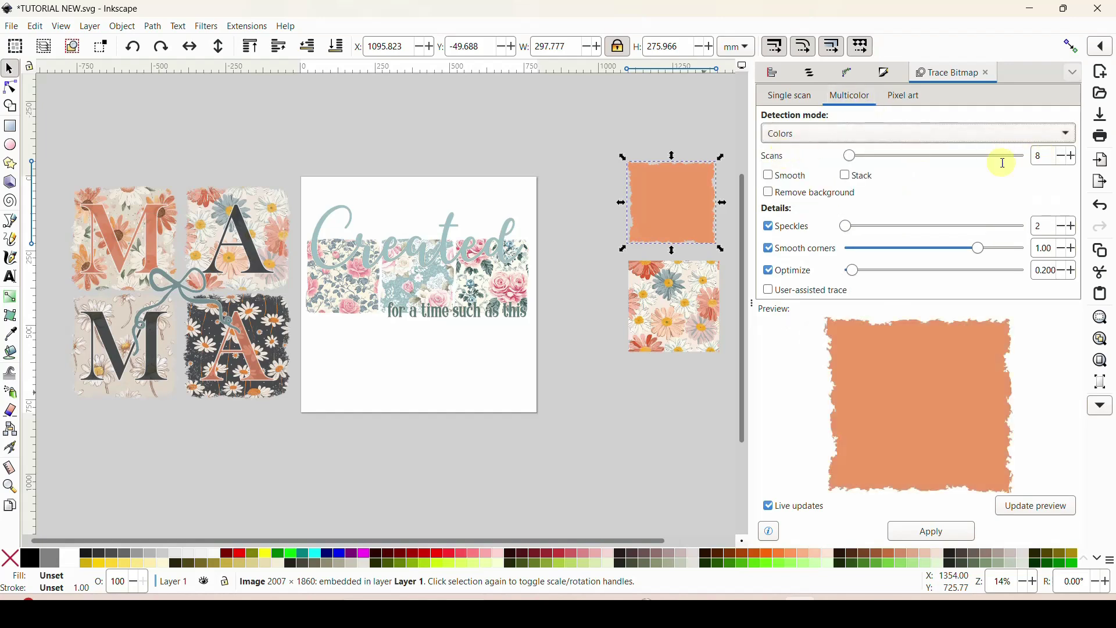
{"action": "type", "text": "2"}
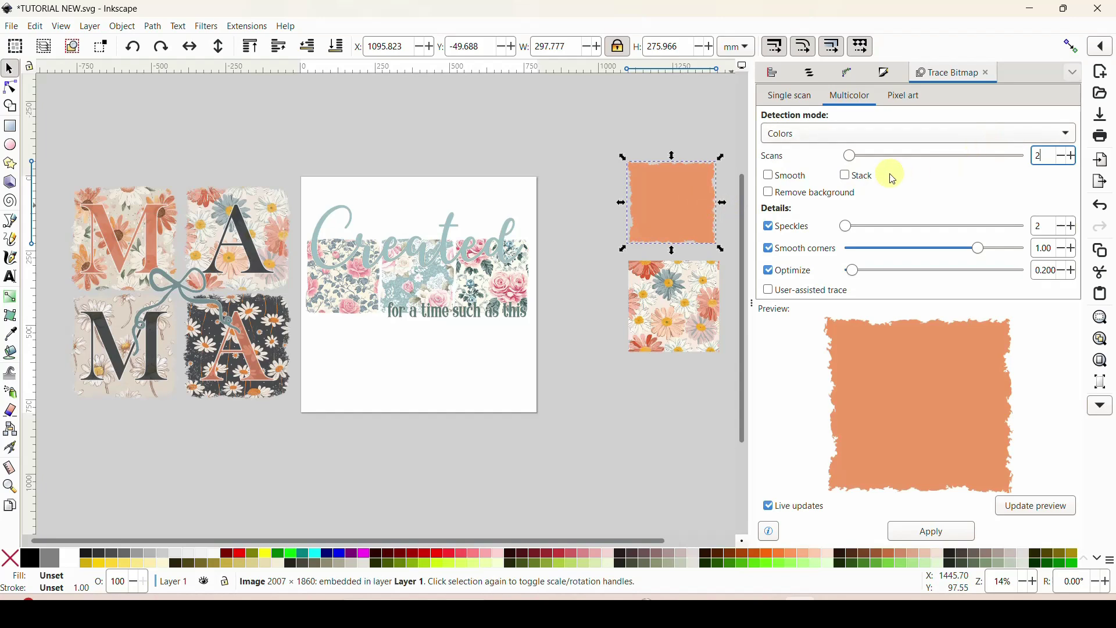
- Enable Smooth, Stack and Remove background for the trace and apply it to the orange frame image
{"action": "left_click", "coordinate": [769, 176]}
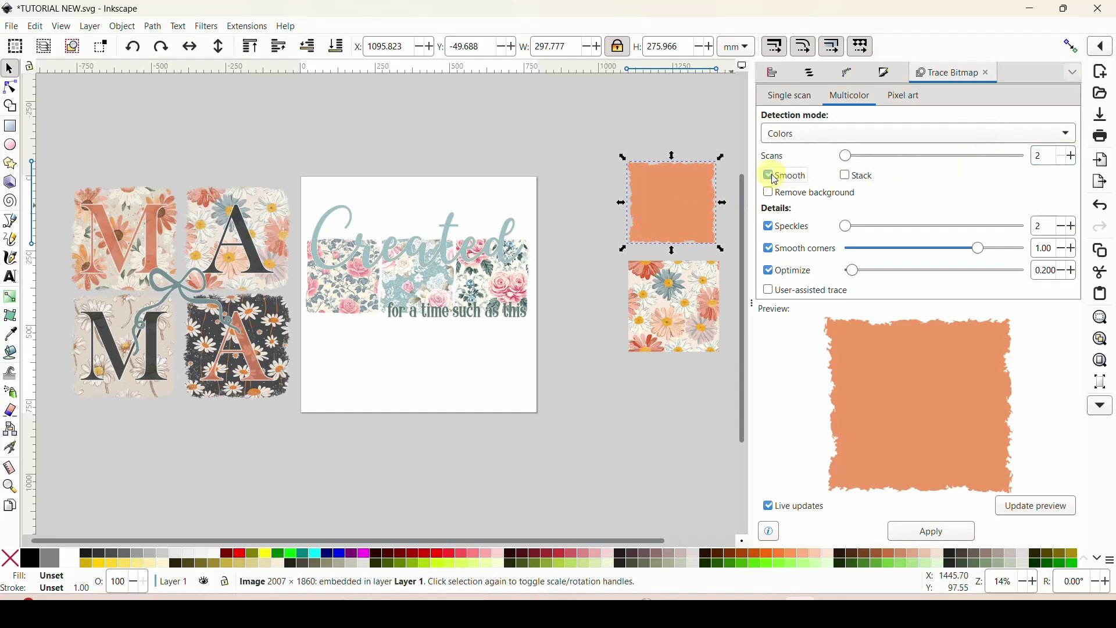
{"action": "left_click", "coordinate": [846, 175]}
{"action": "left_click", "coordinate": [770, 197]}
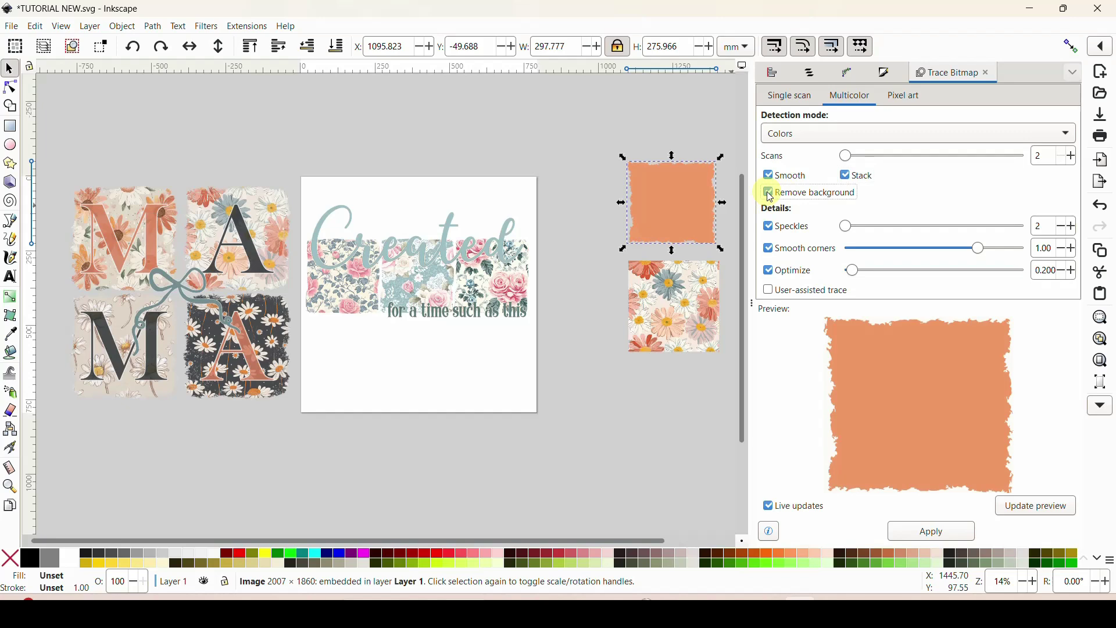
{"action": "left_click", "coordinate": [929, 532]}
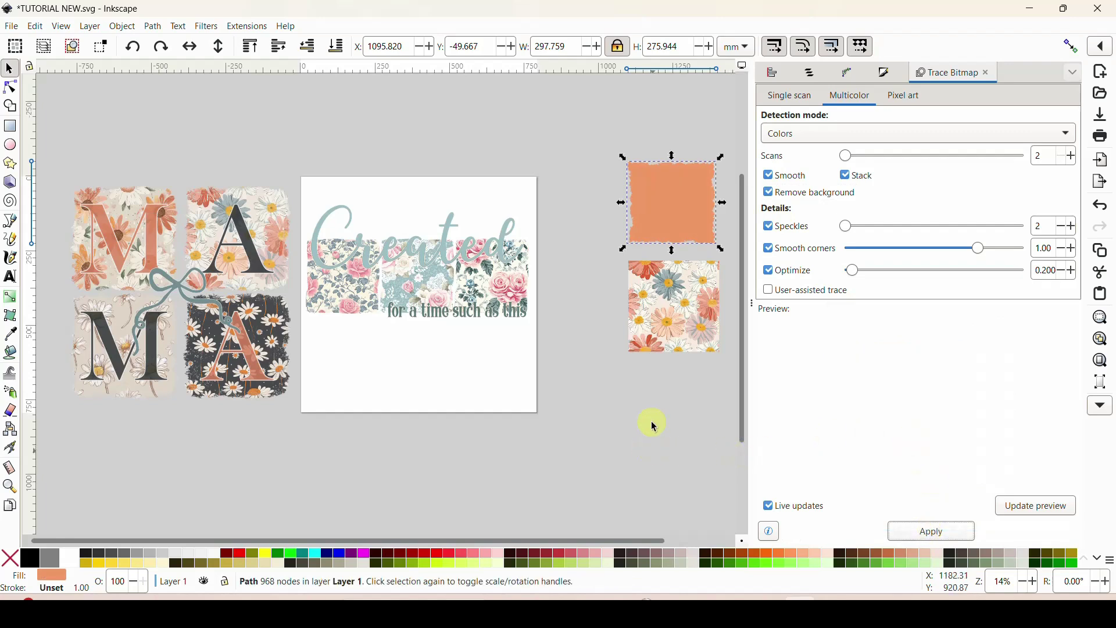
- Move the traced orange shape off the original, delete the original orange image and close Trace Bitmap
{"action": "mouse_move", "coordinate": [685, 194]}
{"action": "left_mouse_down"}
{"action": "mouse_move", "coordinate": [576, 205]}
{"action": "mouse_move", "coordinate": [538, 129]}
{"action": "mouse_move", "coordinate": [548, 124]}
{"action": "left_mouse_up"}
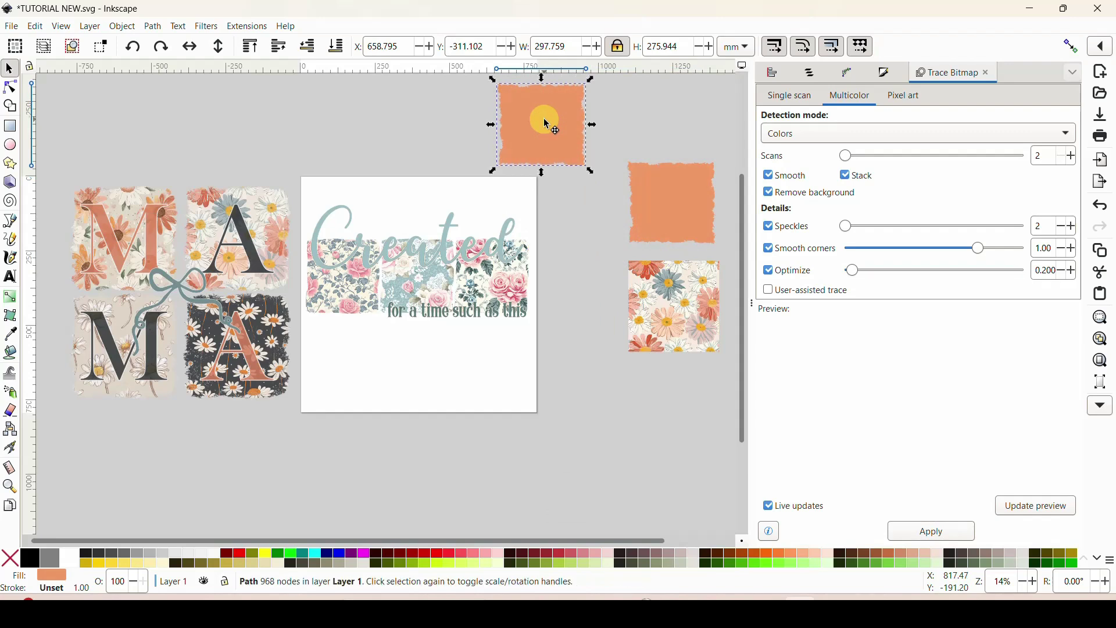
{"action": "left_click", "coordinate": [669, 181]}
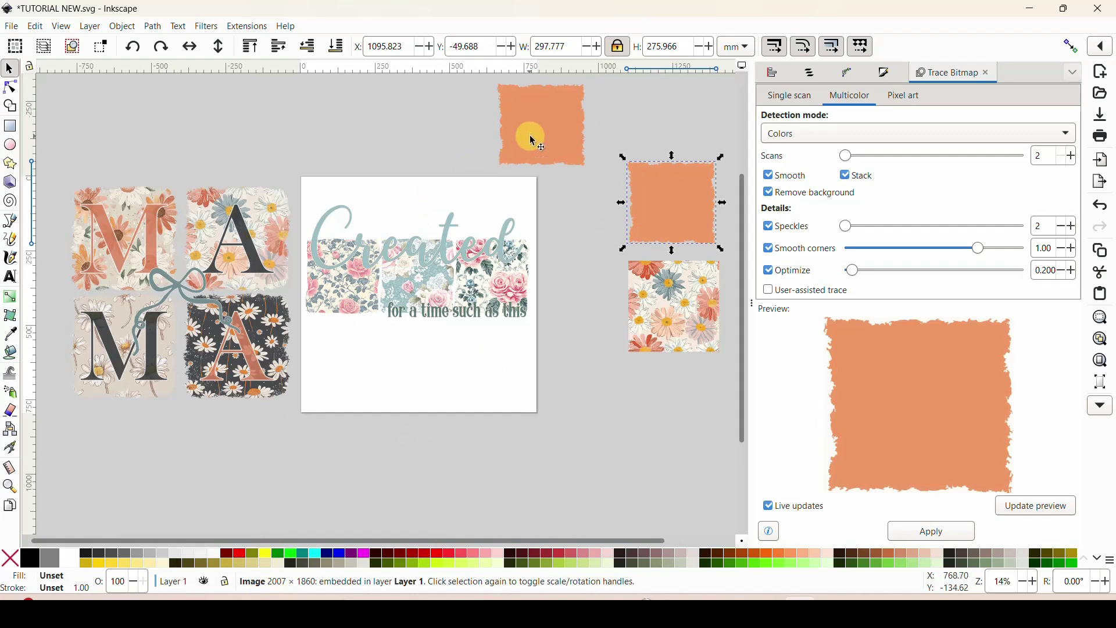
{"action": "left_click", "coordinate": [533, 139]}
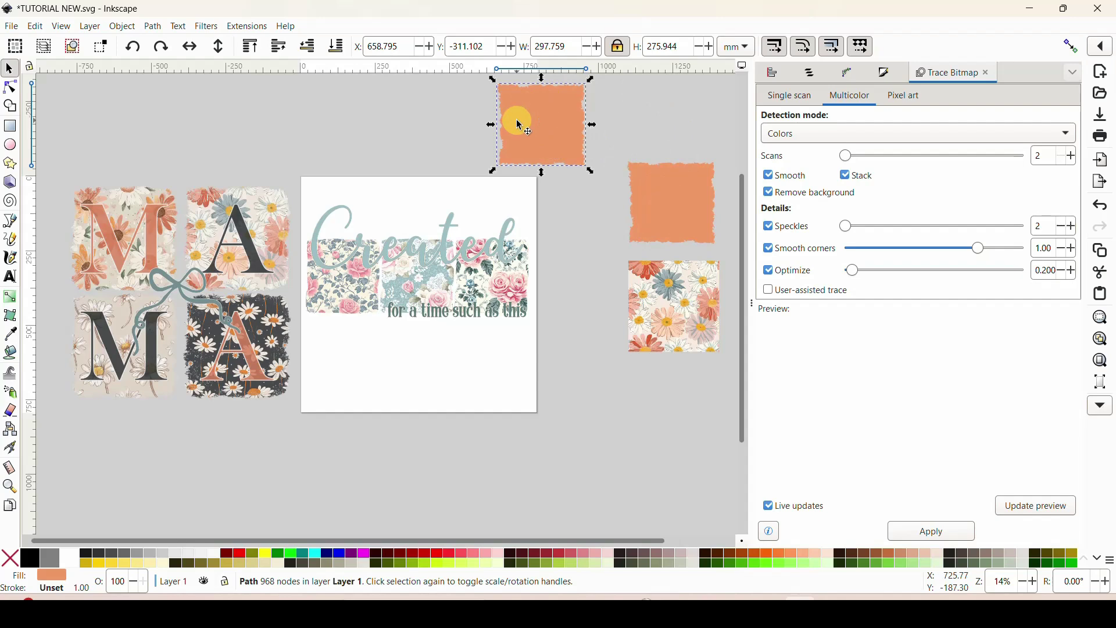
{"action": "left_click", "coordinate": [666, 204]}
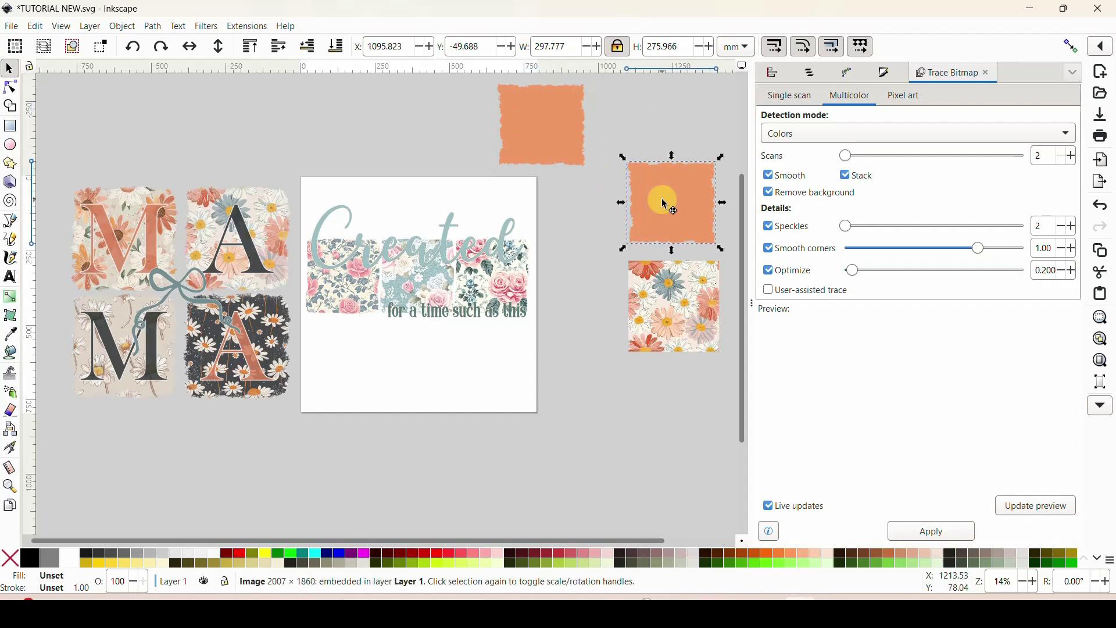
{"action": "key", "text": "Delete"}
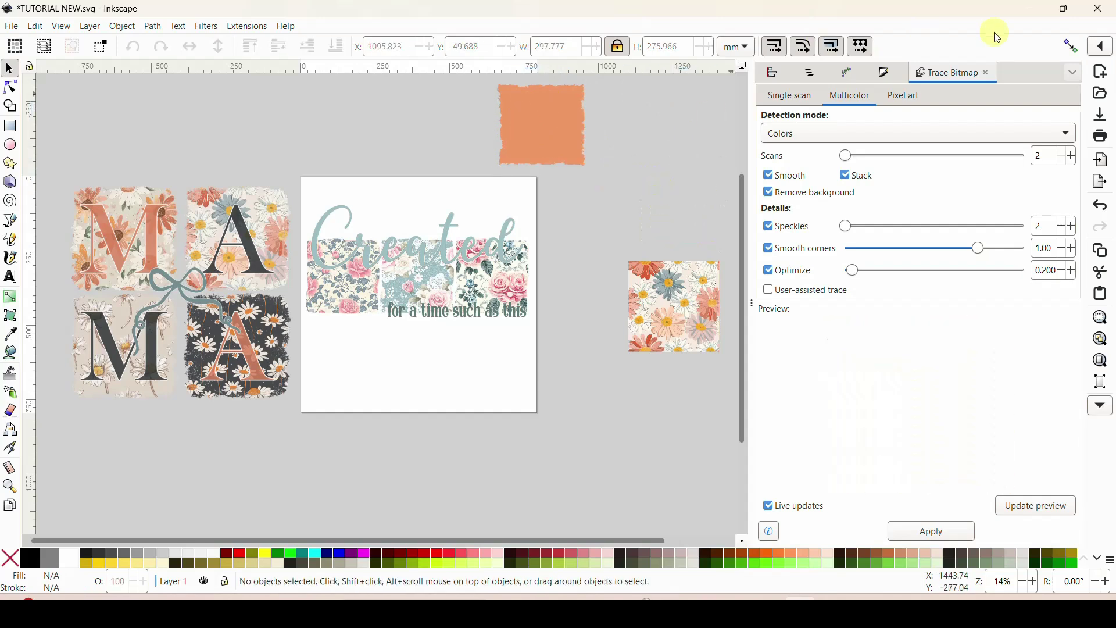
{"action": "left_click", "coordinate": [987, 74]}
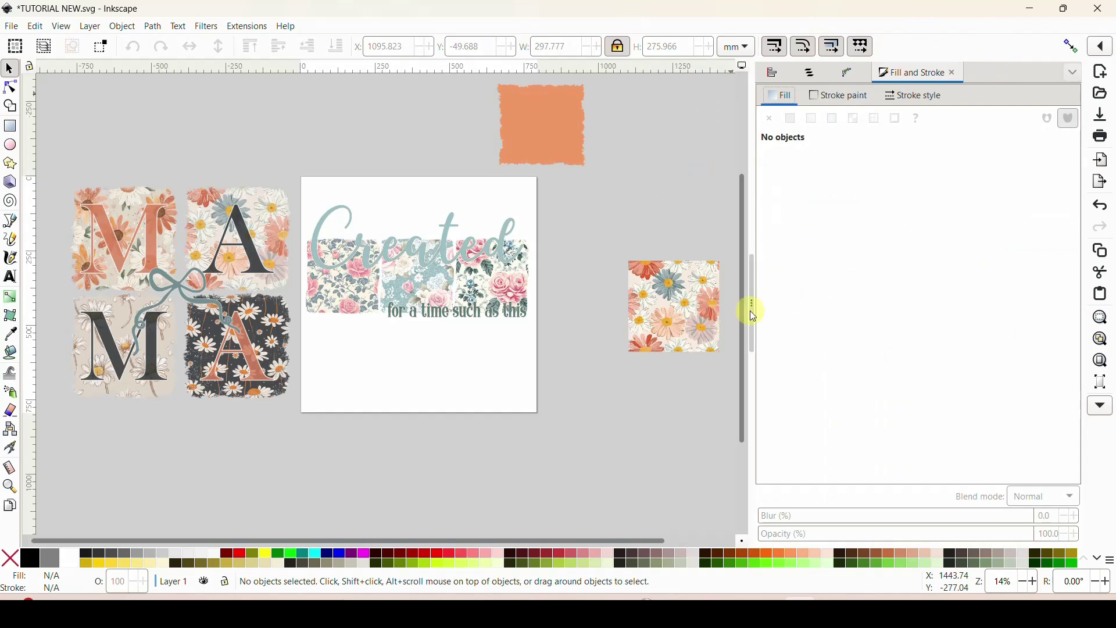
{"action": "left_click_drag", "start_coordinate": [750, 306], "coordinate": [877, 306]}
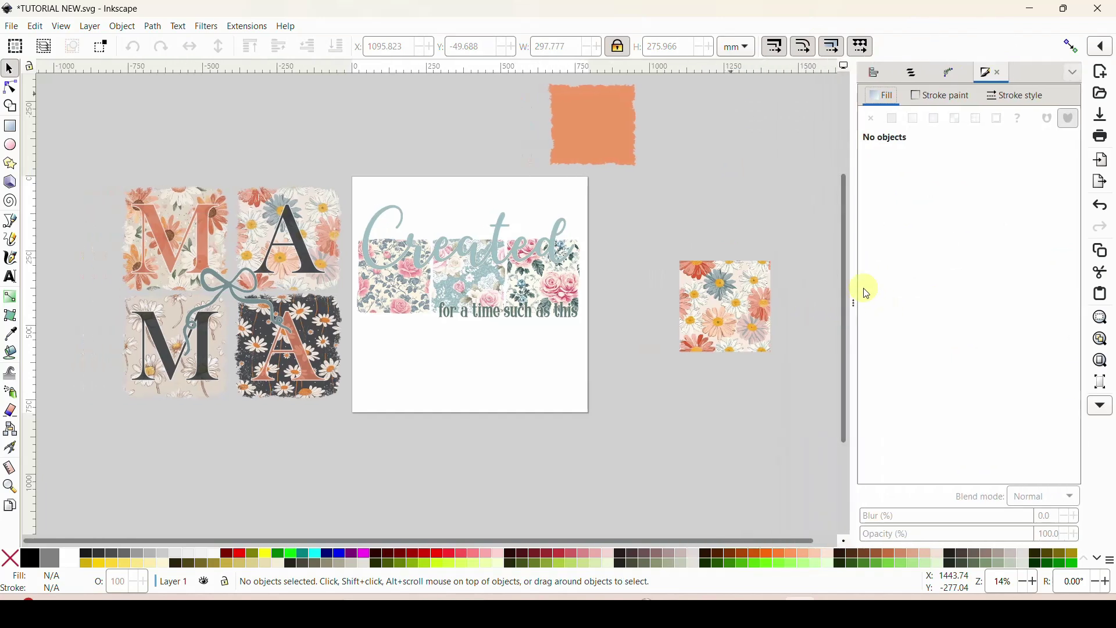
- Duplicate the daisy pattern image and arrange one copy beside the orange traced shape, beyond the page's upper-right corner
{"action": "right_click", "coordinate": [724, 324]}
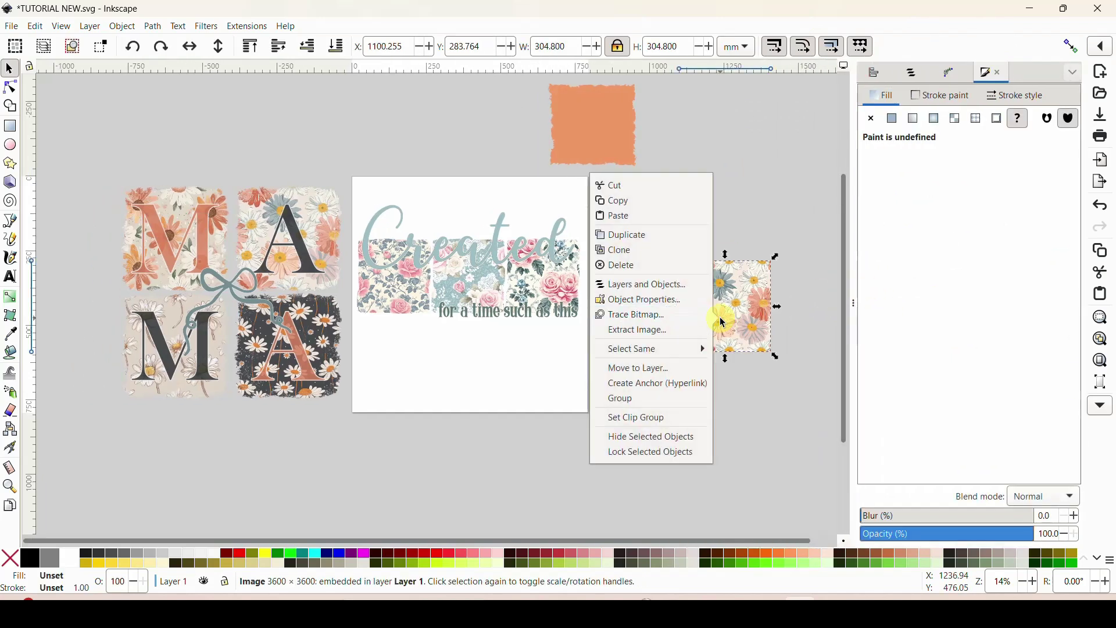
{"action": "left_click", "coordinate": [669, 238]}
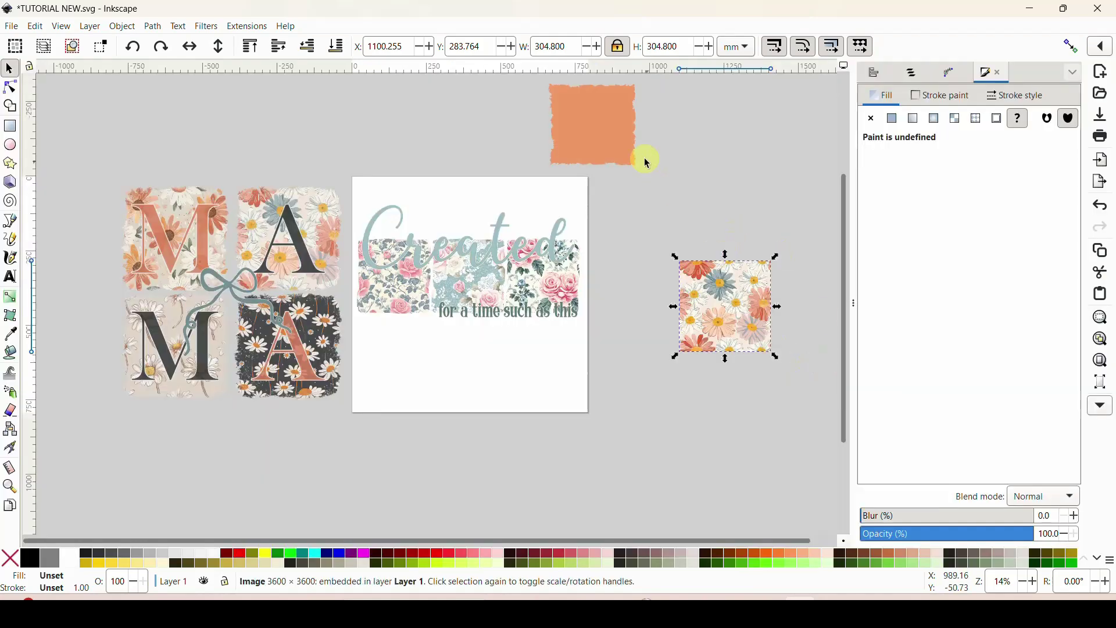
{"action": "left_click_drag", "start_coordinate": [618, 140], "coordinate": [671, 165]}
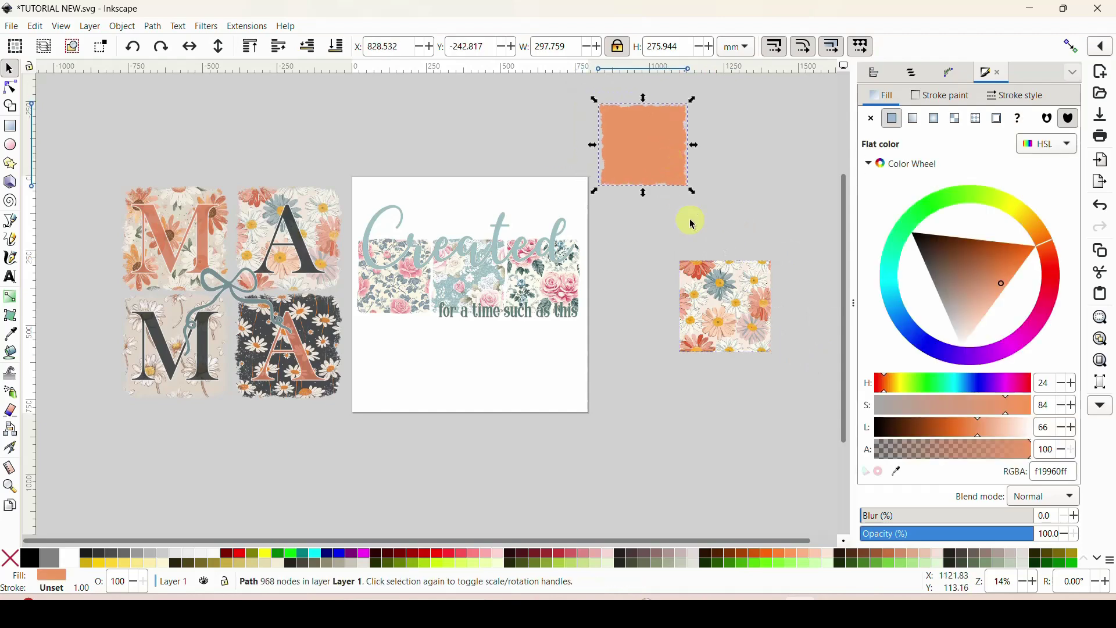
{"action": "left_click_drag", "start_coordinate": [729, 300], "coordinate": [755, 138]}
- Duplicate the orange shape and place the copy beside the lower daisy image, forming a second pair below the first
{"action": "right_click", "coordinate": [649, 139]}
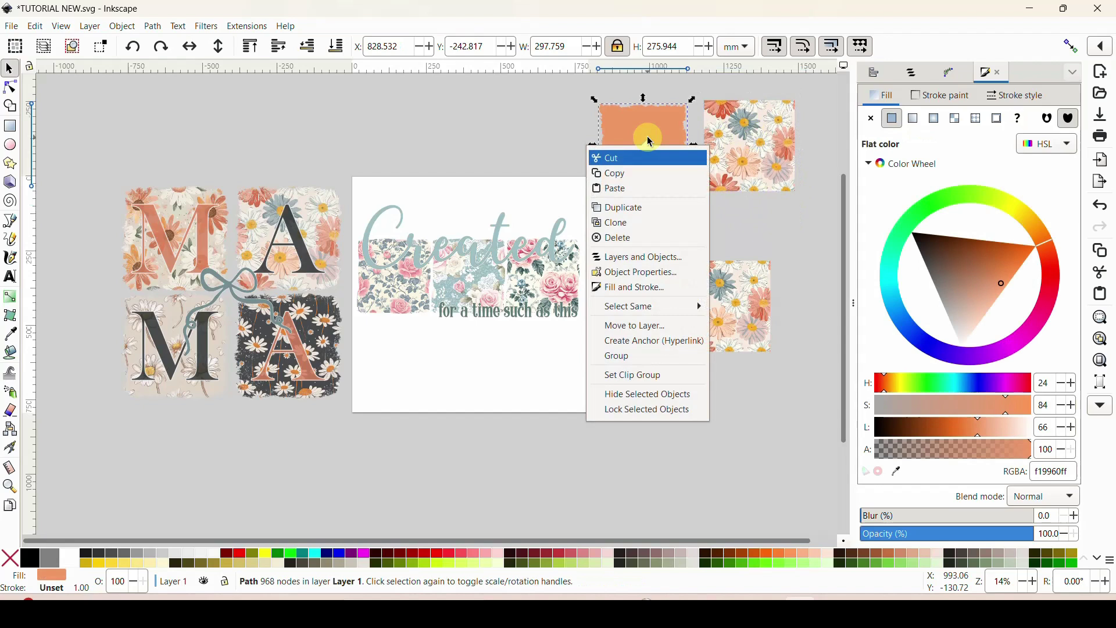
{"action": "left_click", "coordinate": [636, 207]}
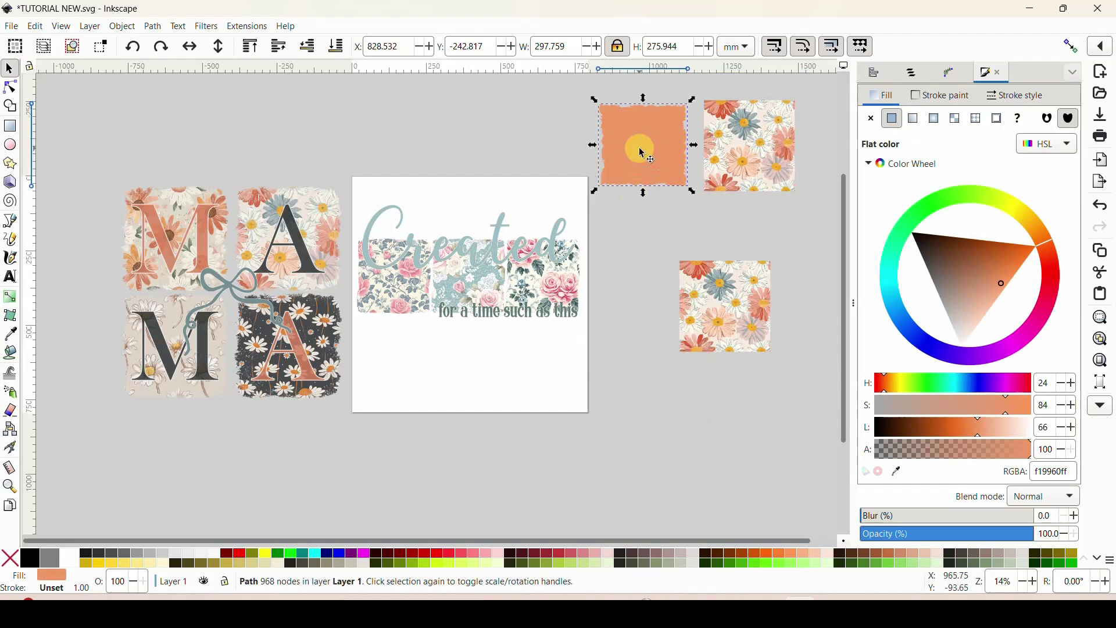
{"action": "left_click_drag", "start_coordinate": [643, 154], "coordinate": [638, 335]}
{"action": "left_click_drag", "start_coordinate": [703, 324], "coordinate": [725, 331]}
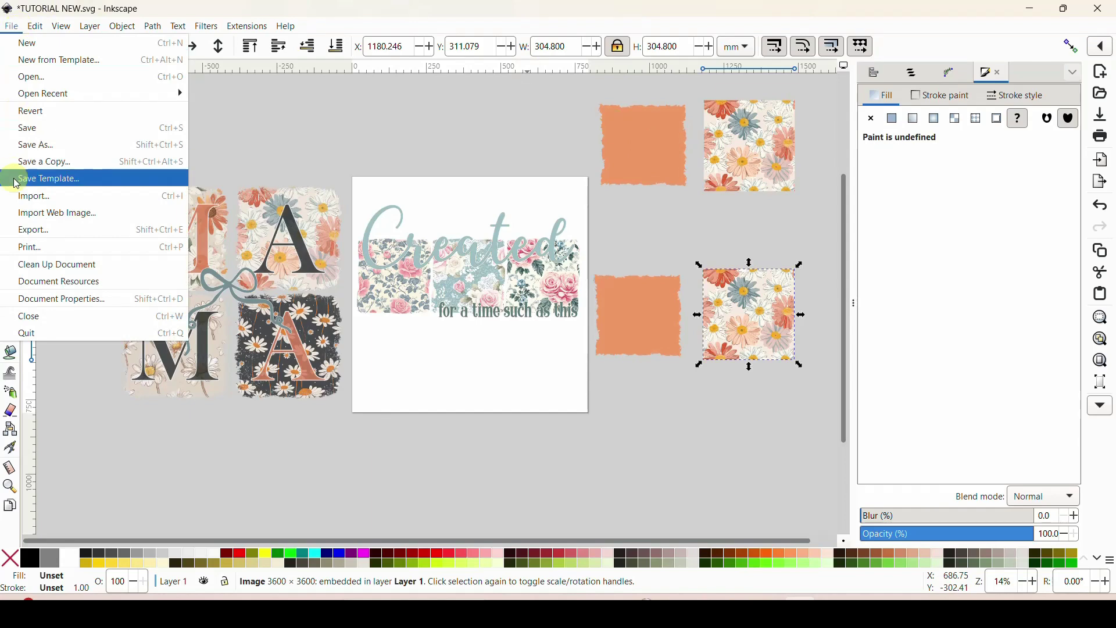
- Import the image Boho Paper 6 VintageRetroCafe 5, shrink it to about 303 mm square and place it above the MAMA design
{"action": "left_click", "coordinate": [23, 197]}
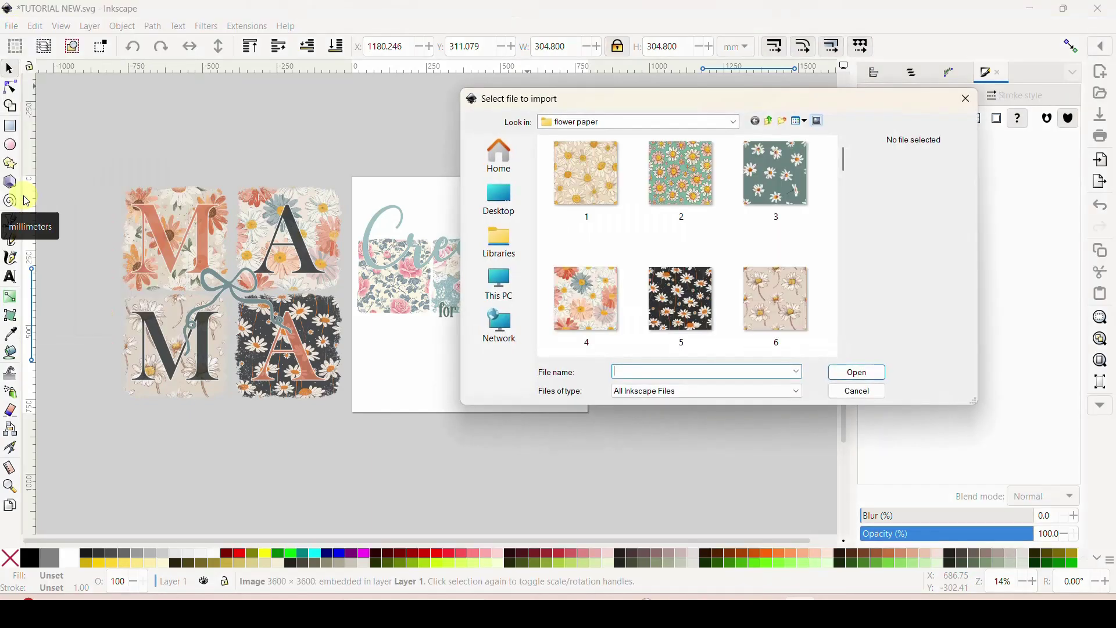
{"action": "scroll", "coordinate": [772, 239], "scroll_direction": "down", "scroll_amount": 3}
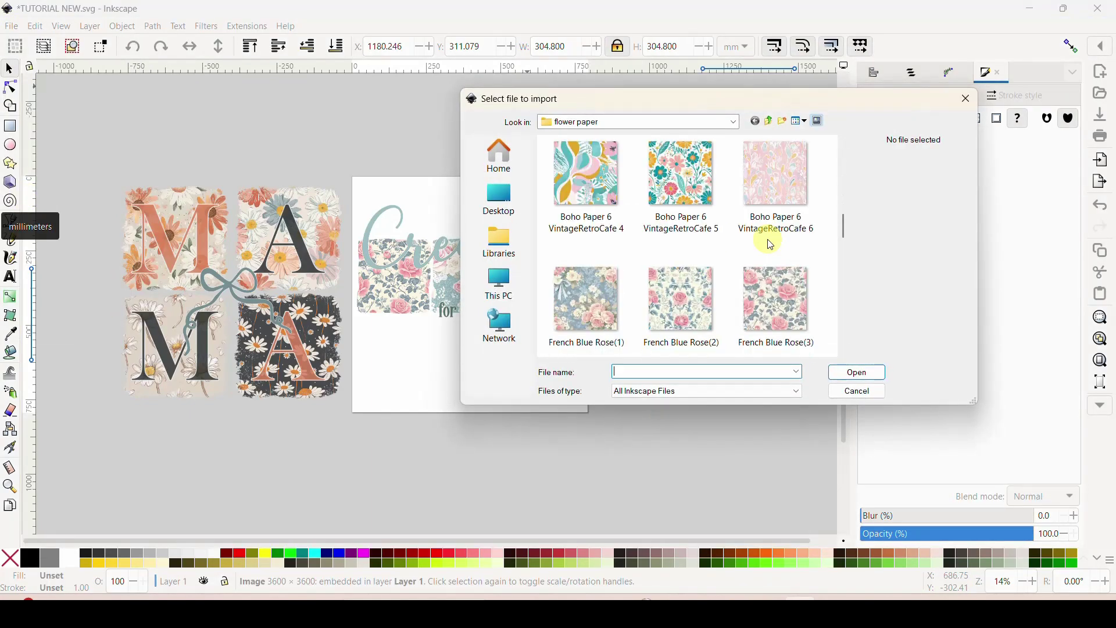
{"action": "left_click", "coordinate": [681, 178]}
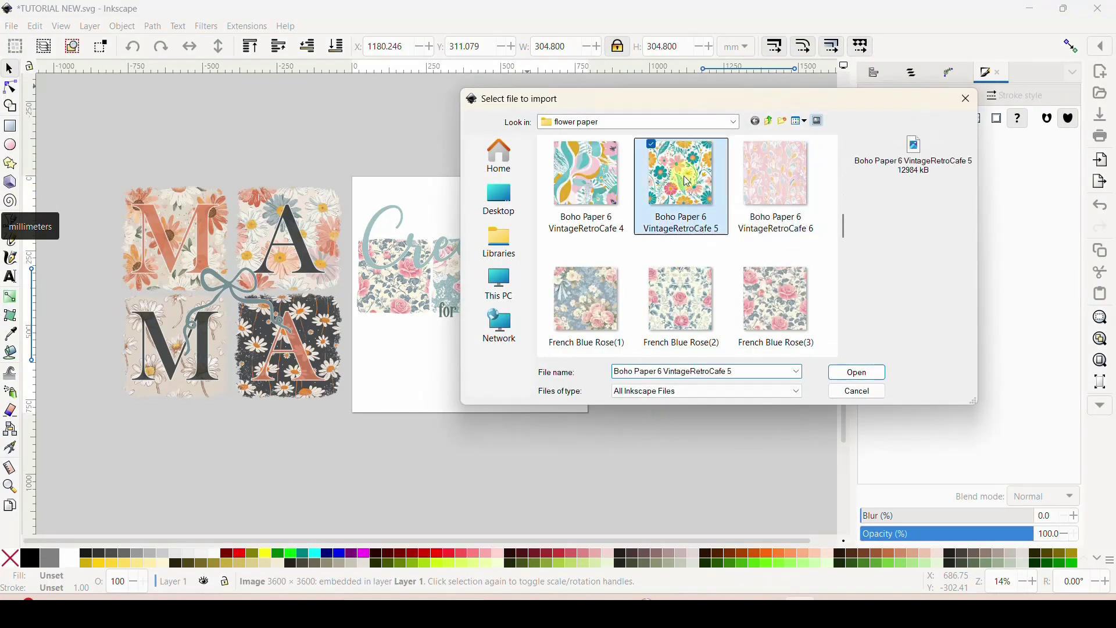
{"action": "left_click", "coordinate": [865, 375]}
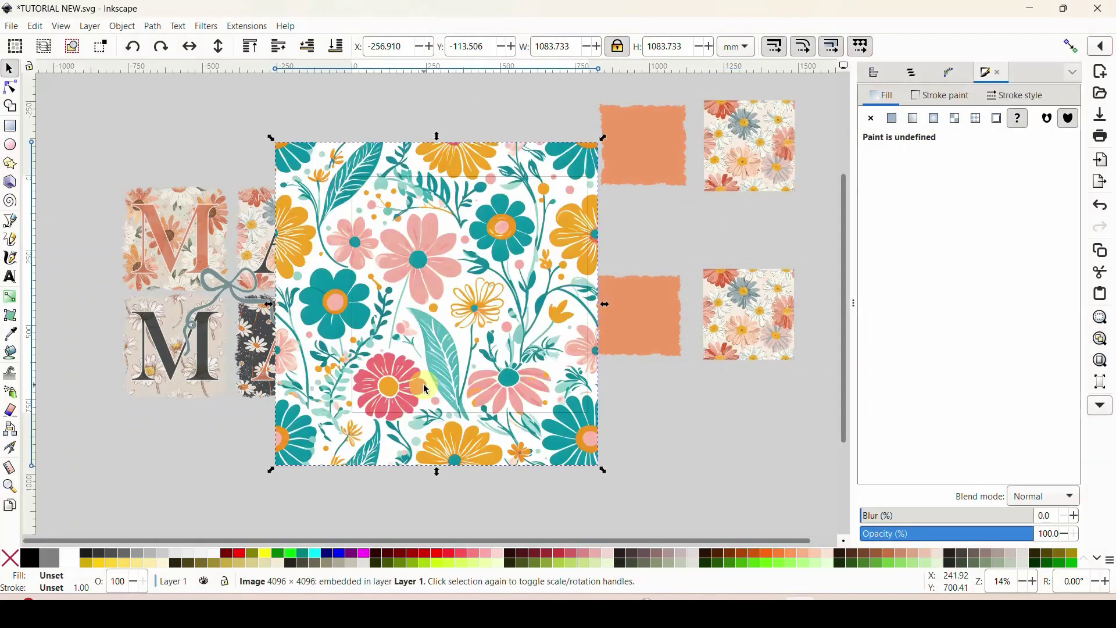
{"action": "key", "text": "ctrl+v"}
{"action": "left_click_drag", "start_coordinate": [596, 131], "coordinate": [242, 122]}
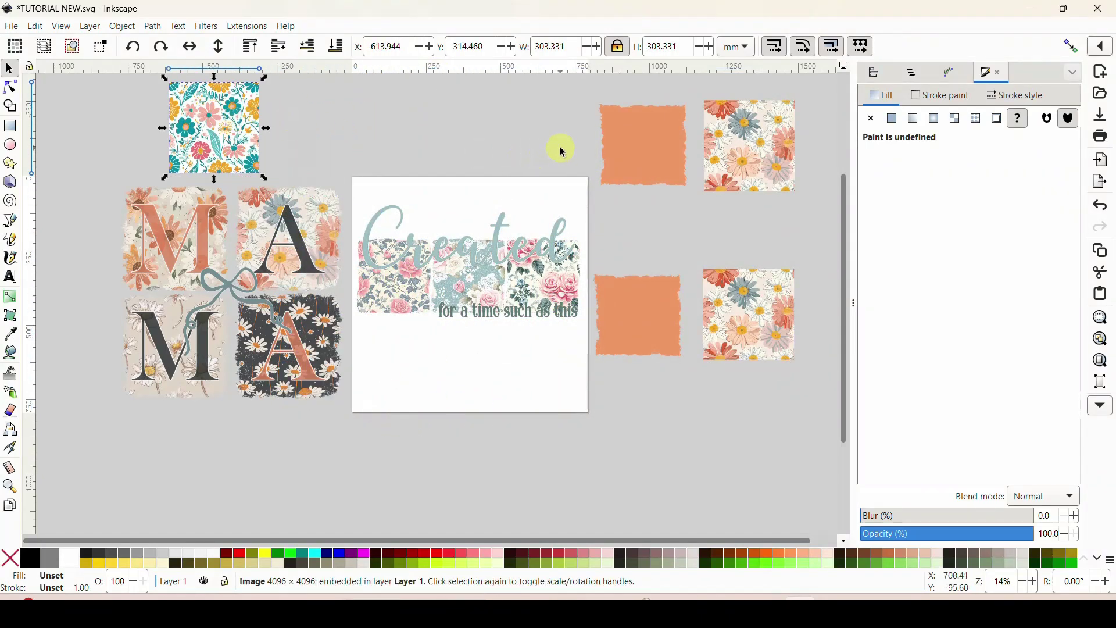
- Move both daisy images below the orange shapes and duplicate the shapes to form a rough two-by-two grid of four
{"action": "left_click_drag", "start_coordinate": [755, 145], "coordinate": [689, 454]}
{"action": "left_click_drag", "start_coordinate": [669, 363], "coordinate": [748, 252]}
{"action": "right_click", "coordinate": [760, 149]}
{"action": "left_click", "coordinate": [759, 221]}
{"action": "right_click", "coordinate": [647, 252]}
{"action": "left_click", "coordinate": [643, 316]}
{"action": "left_click_drag", "start_coordinate": [761, 323], "coordinate": [788, 454]}
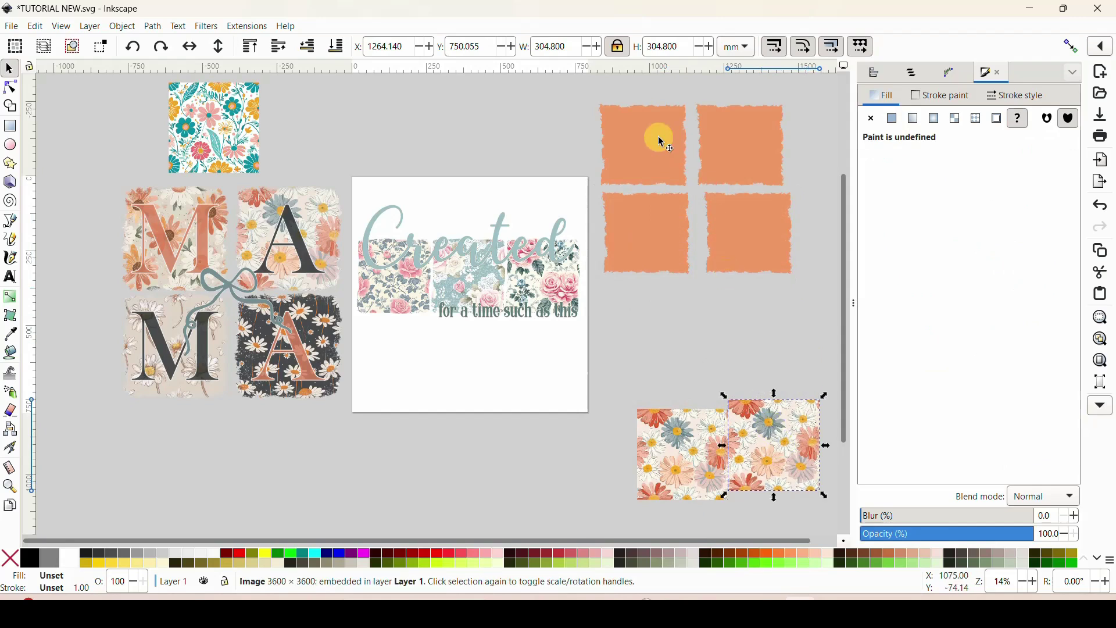
- Select the upper two orange shapes of the grid and show the Align and Distribute options
{"action": "left_click_drag", "start_coordinate": [579, 89], "coordinate": [813, 189]}
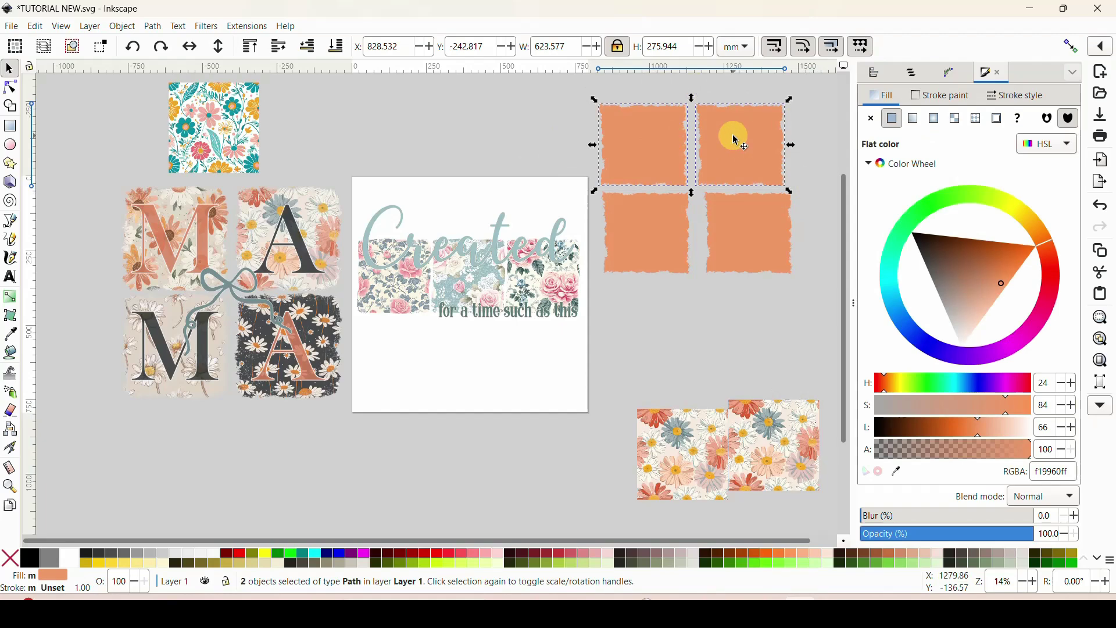
{"action": "left_click_drag", "start_coordinate": [498, 531], "coordinate": [702, 531]}
{"action": "key", "text": "plus"}
{"action": "key", "text": "plus"}
{"action": "key", "text": "plus"}
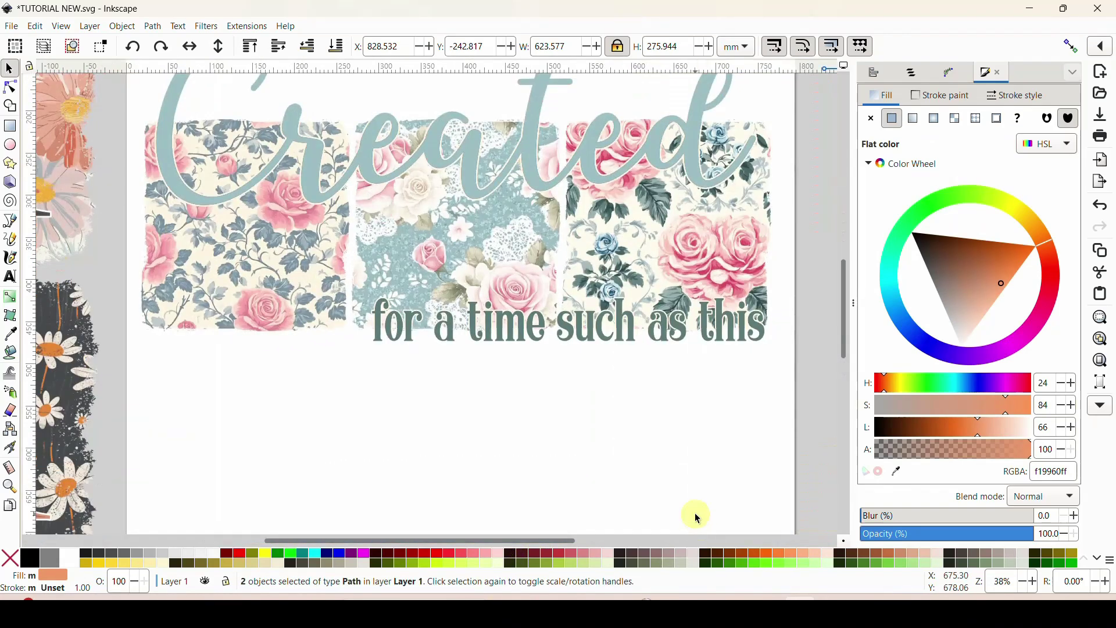
{"action": "key", "text": "minus"}
{"action": "left_click_drag", "start_coordinate": [535, 543], "coordinate": [767, 521]}
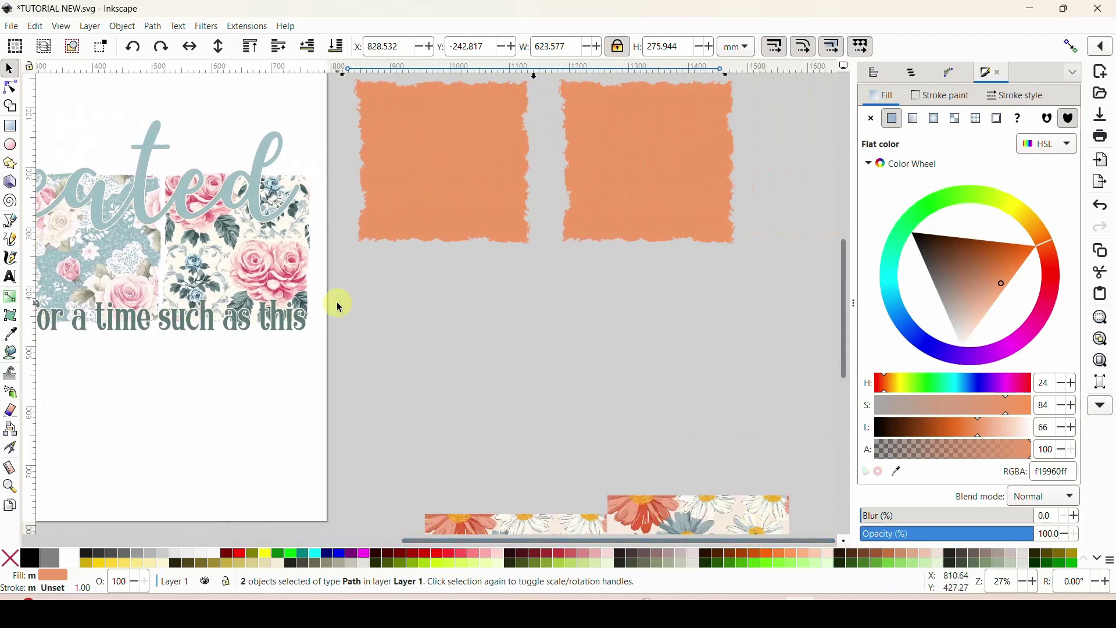
{"action": "left_click_drag", "start_coordinate": [343, 304], "coordinate": [811, 79]}
{"action": "scroll", "coordinate": [759, 250], "scroll_direction": "up", "scroll_amount": 10}
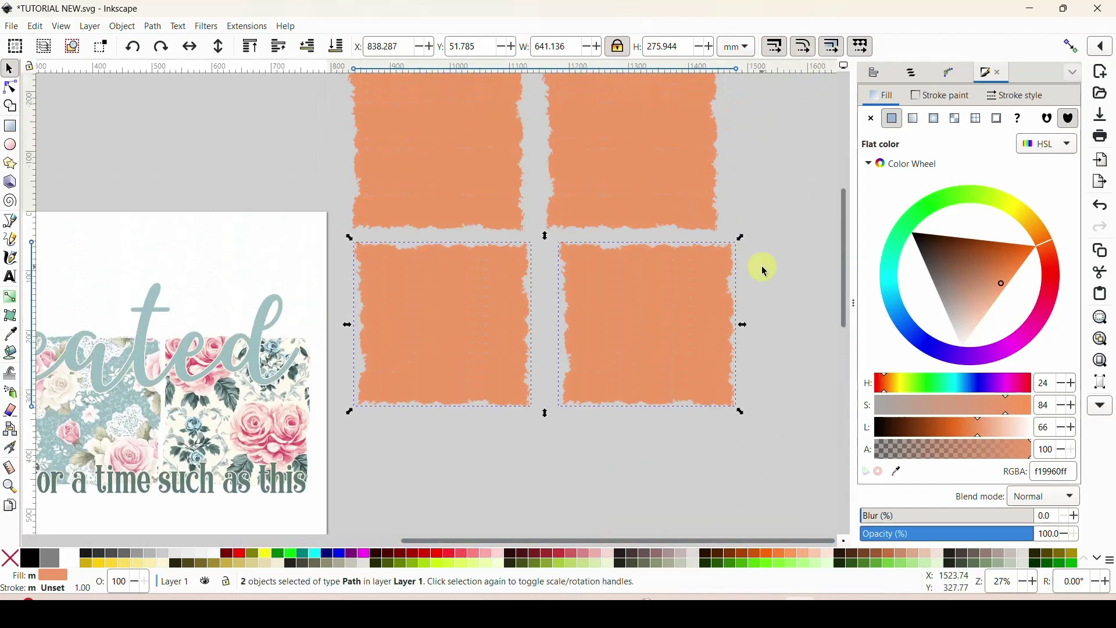
{"action": "mouse_move", "coordinate": [329, 121]}
{"action": "left_mouse_down"}
{"action": "mouse_move", "coordinate": [339, 236]}
{"action": "mouse_move", "coordinate": [786, 342]}
{"action": "left_mouse_up"}
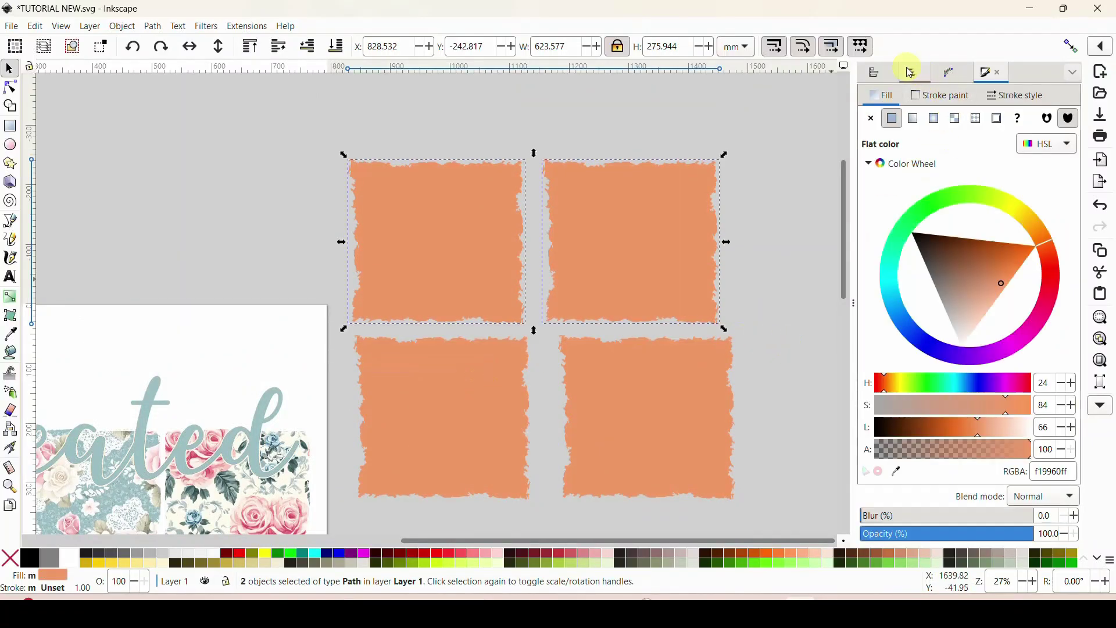
{"action": "left_click", "coordinate": [876, 73]}
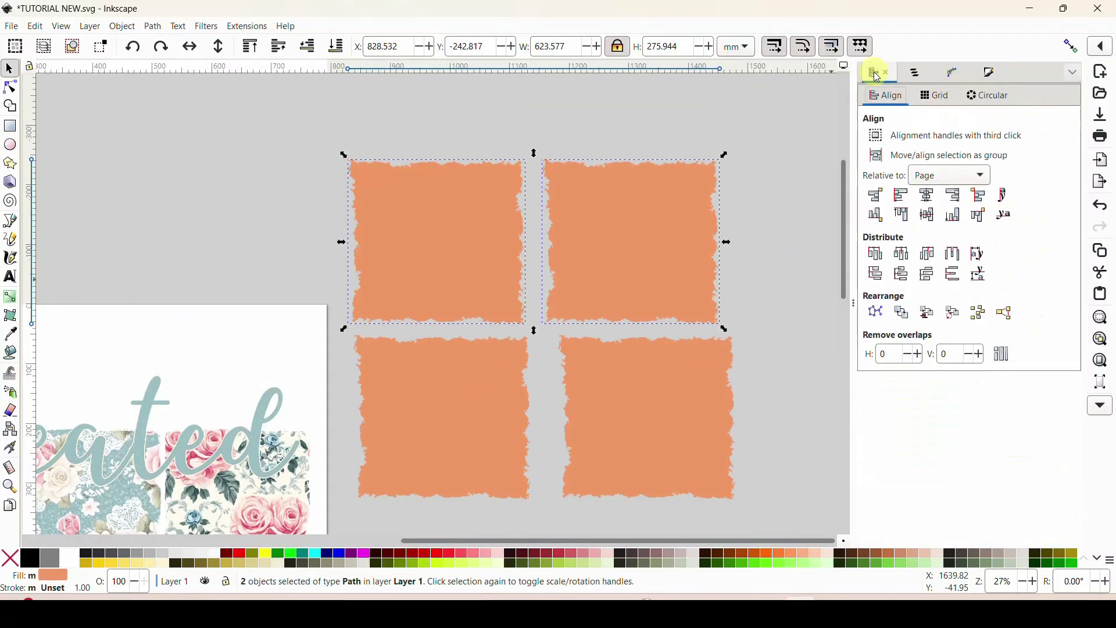
- Try to align the bottom edges of the upper two orange shapes relative to the page, and undo it
{"action": "left_click", "coordinate": [1074, 73]}
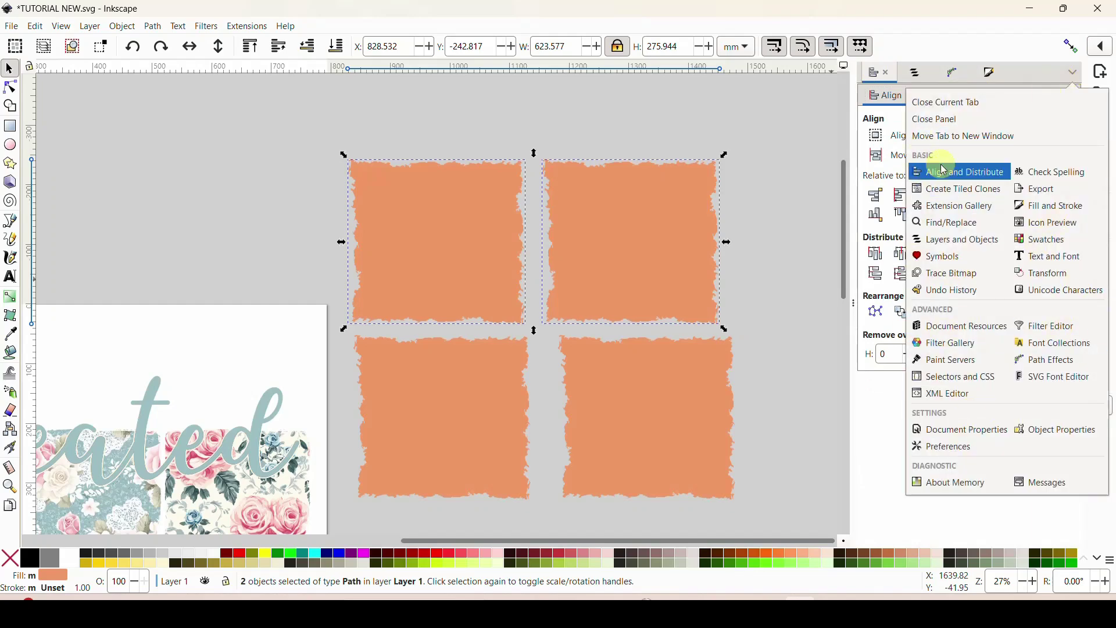
{"action": "left_click", "coordinate": [890, 96]}
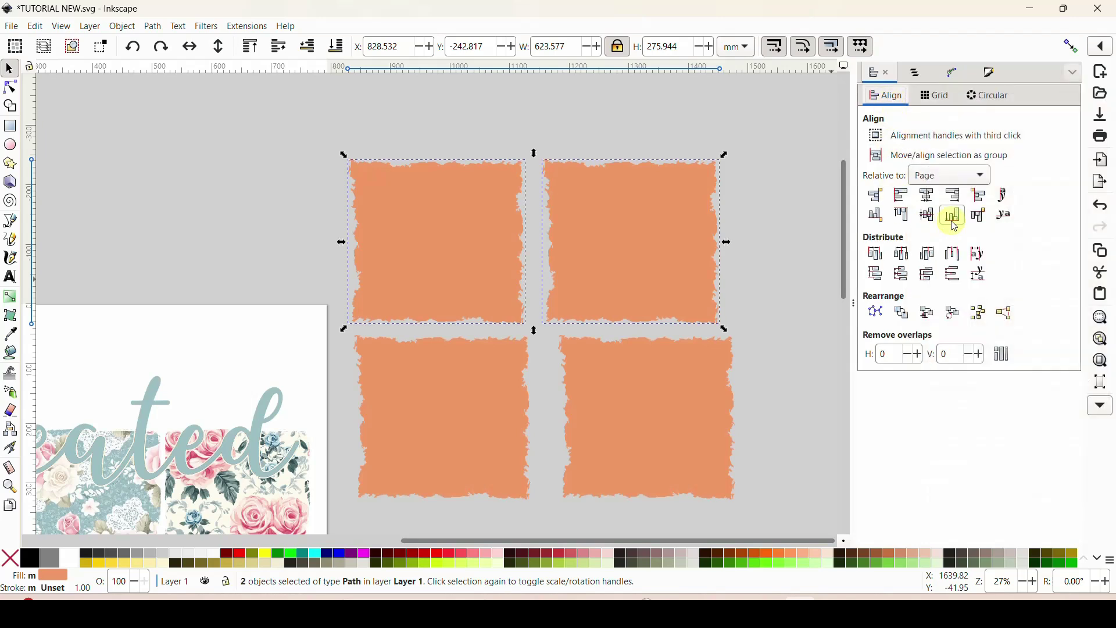
{"action": "left_click", "coordinate": [954, 224]}
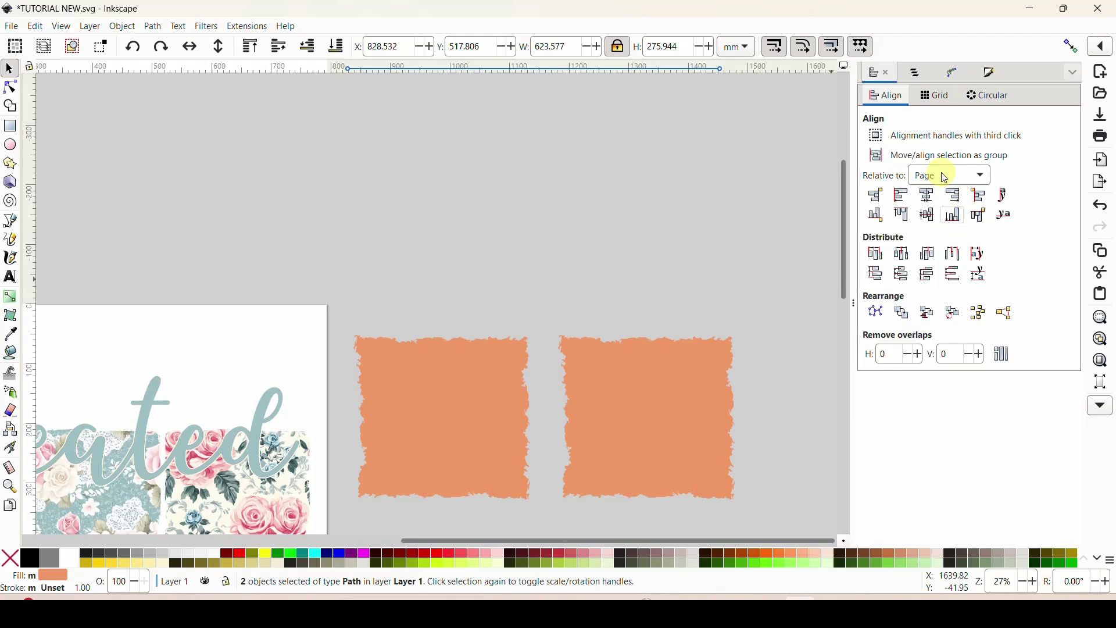
{"action": "key", "text": "ctrl+z"}
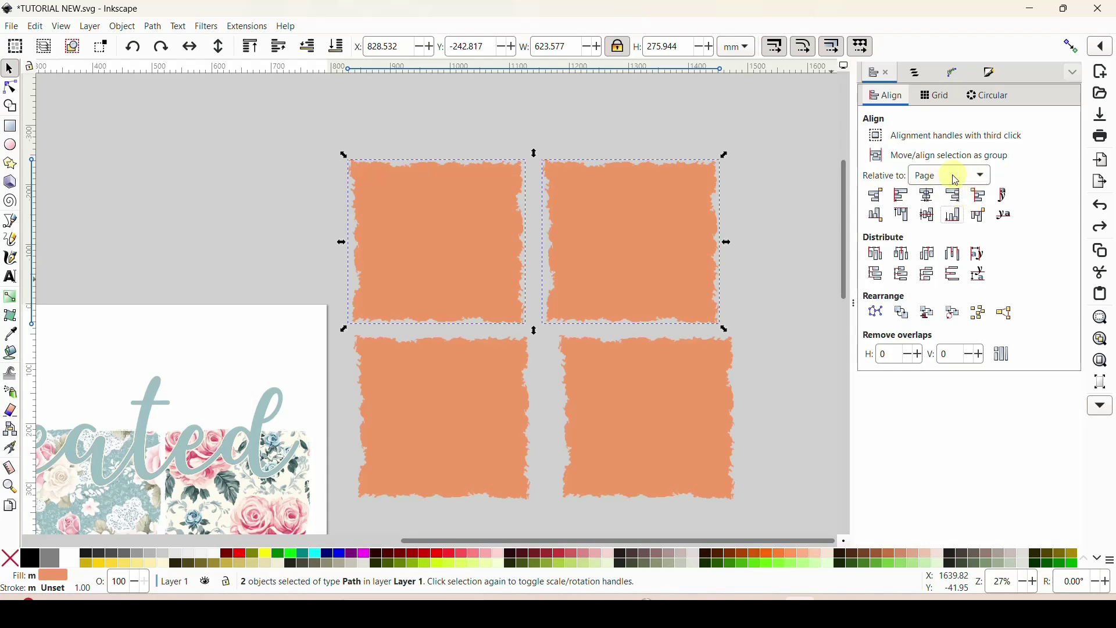
- Set alignment relative to Selection Area and align the upper two orange shapes by their bottom edges
{"action": "left_click", "coordinate": [942, 178]}
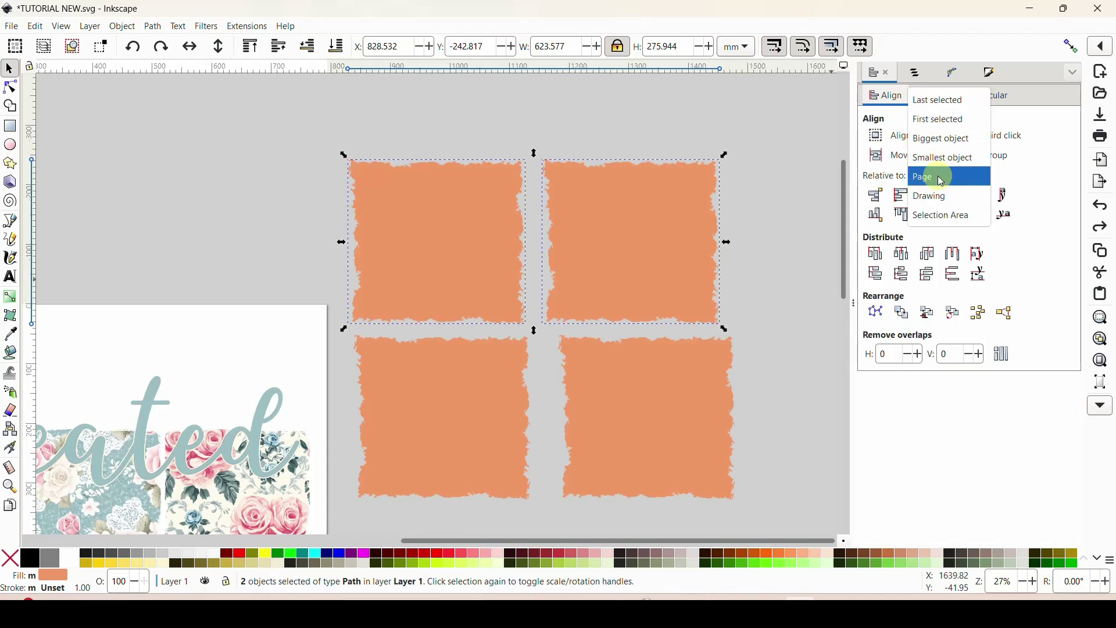
{"action": "left_click", "coordinate": [929, 222]}
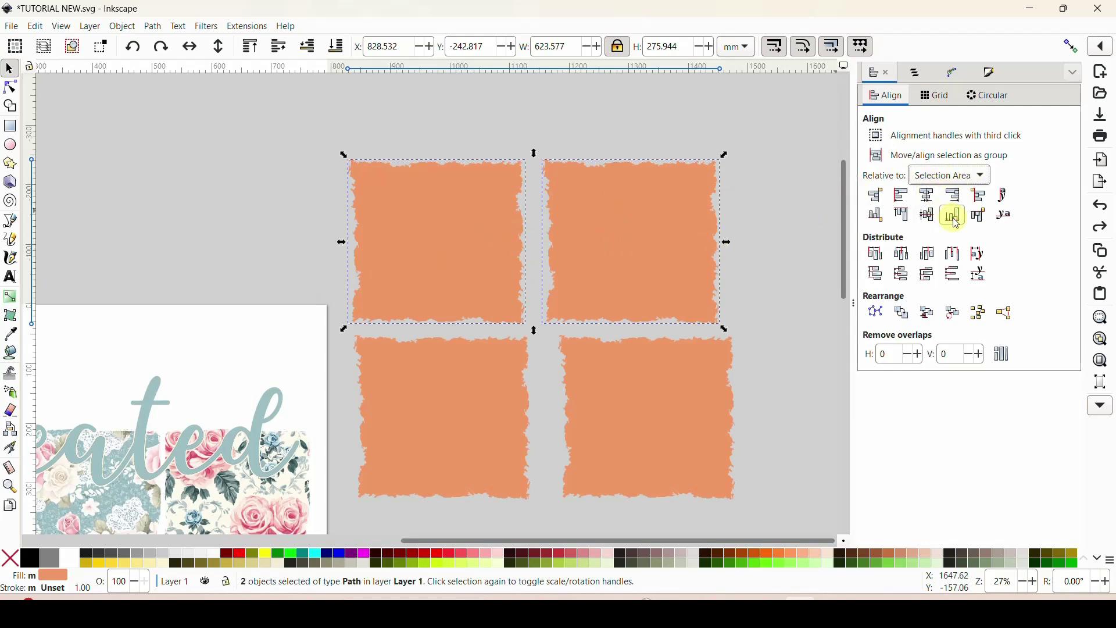
{"action": "left_click", "coordinate": [803, 328]}
- Nudge the upper-right orange shape toward the upper-left one, to X about 1126 mm, leaving only a narrow gap
{"action": "left_click", "coordinate": [676, 278]}
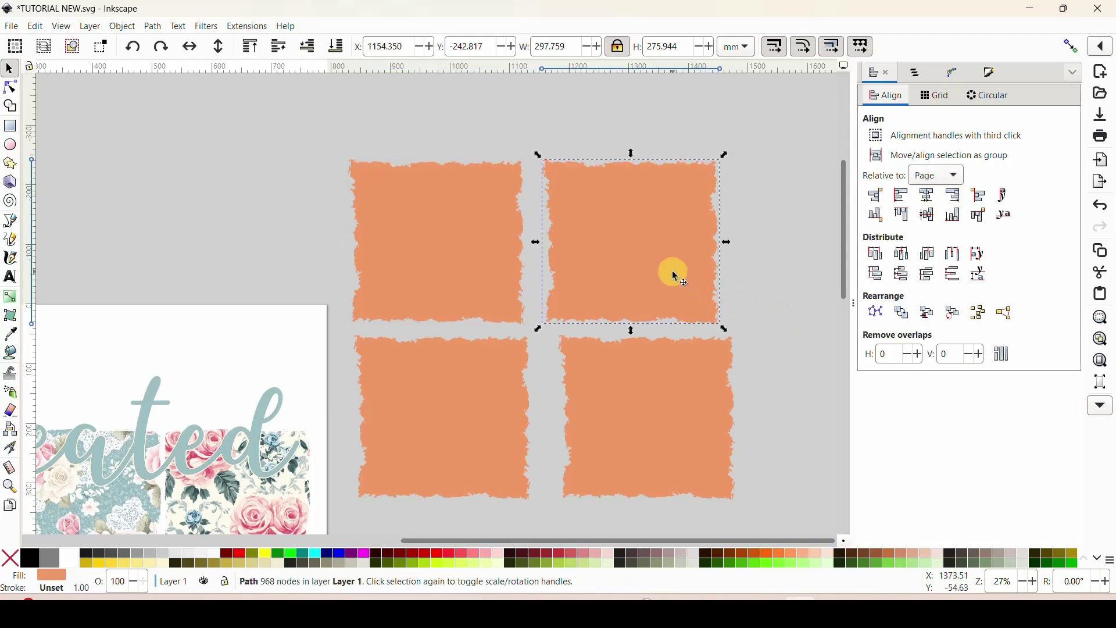
{"action": "key", "text": "Left"}
{"action": "key", "text": "Left"}
{"action": "key", "text": "Left"}
{"action": "key", "text": "Left"}
{"action": "key", "text": "Left"}
{"action": "key", "text": "Left"}
{"action": "key", "text": "Left"}
{"action": "key", "text": "Left"}
{"action": "key", "text": "Left"}
{"action": "key", "text": "Left"}
{"action": "key", "text": "Left"}
{"action": "key", "text": "Left"}
{"action": "key", "text": "Left"}
{"action": "key", "text": "Left"}
{"action": "key", "text": "Left"}
{"action": "key", "text": "Left"}
{"action": "key", "text": "Left"}
{"action": "key", "text": "Left"}
{"action": "key", "text": "Left"}
{"action": "key", "text": "Left"}
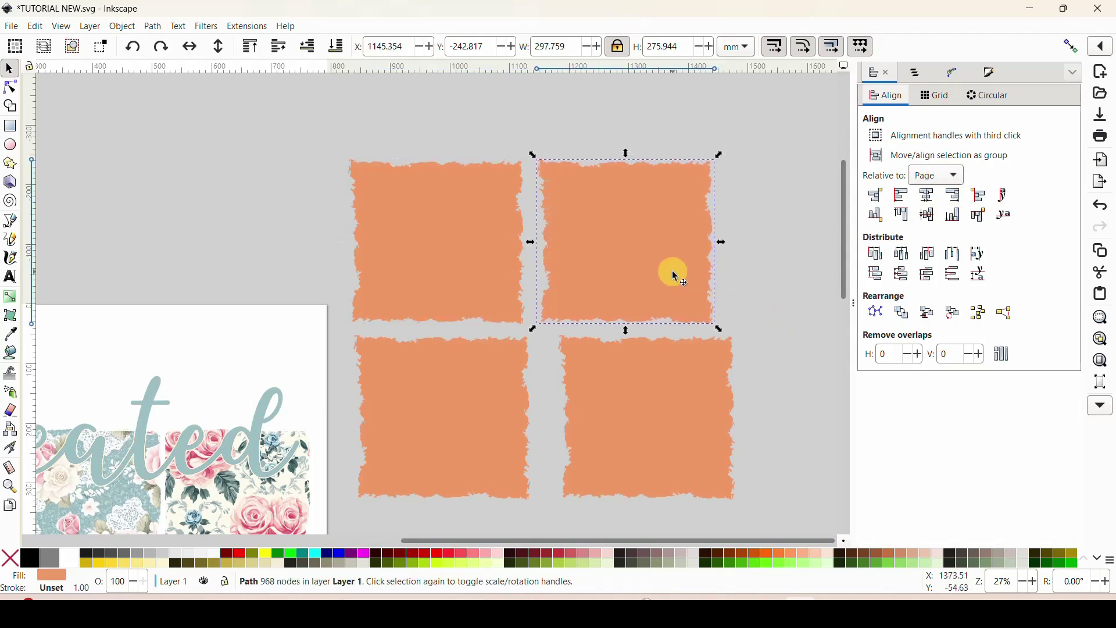
{"action": "key", "text": "Left"}
{"action": "key", "text": "Left"}
{"action": "key", "text": "Left"}
{"action": "key", "text": "Left"}
{"action": "key", "text": "Left"}
{"action": "key", "text": "Left"}
{"action": "key", "text": "Left"}
{"action": "key", "text": "Left"}
{"action": "key", "text": "Left"}
{"action": "key", "text": "Left"}
{"action": "key", "text": "Left"}
{"action": "key", "text": "Left"}
{"action": "key", "text": "Left"}
{"action": "key", "text": "Left"}
{"action": "key", "text": "Left"}
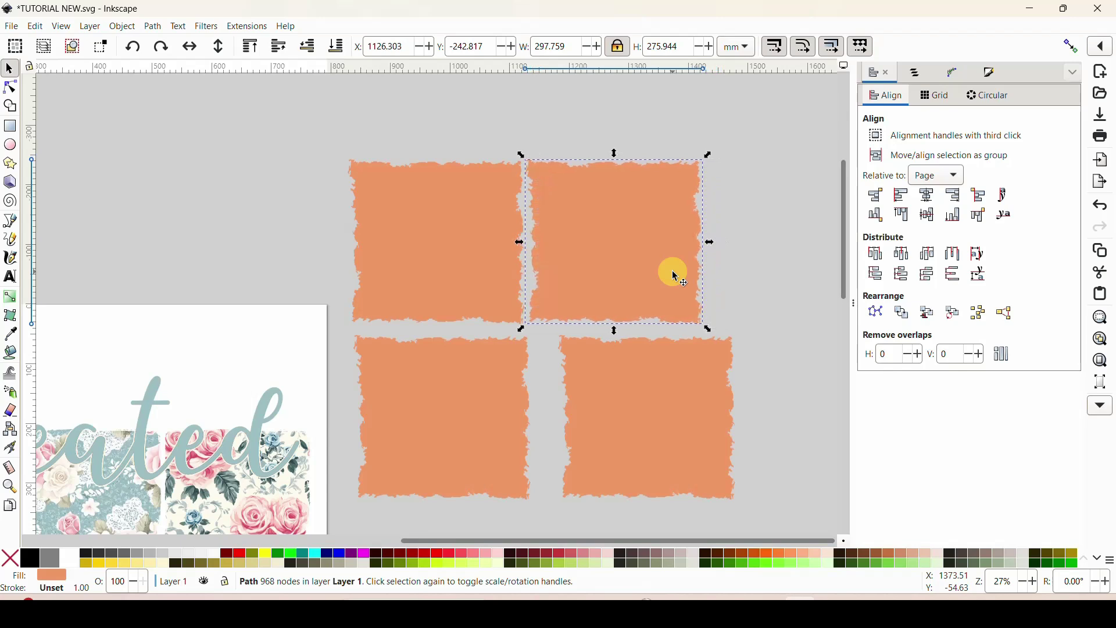
{"action": "left_click", "coordinate": [788, 379]}
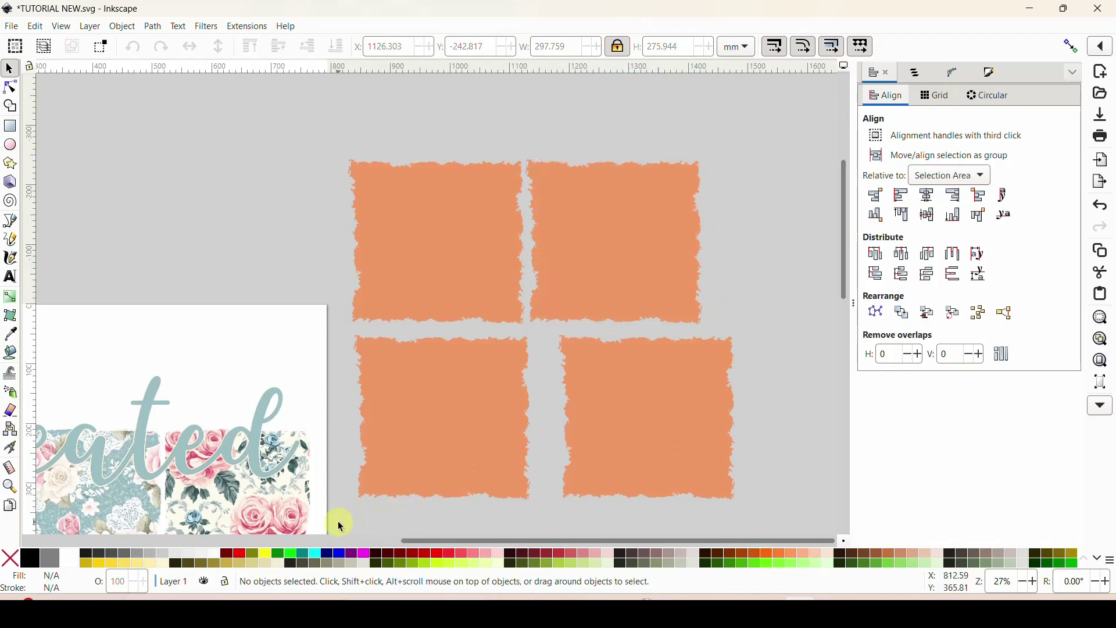
- Align the lower two orange shapes by their bottom edges, and the two left-column shapes by their left edges
{"action": "left_click_drag", "start_coordinate": [340, 522], "coordinate": [788, 309]}
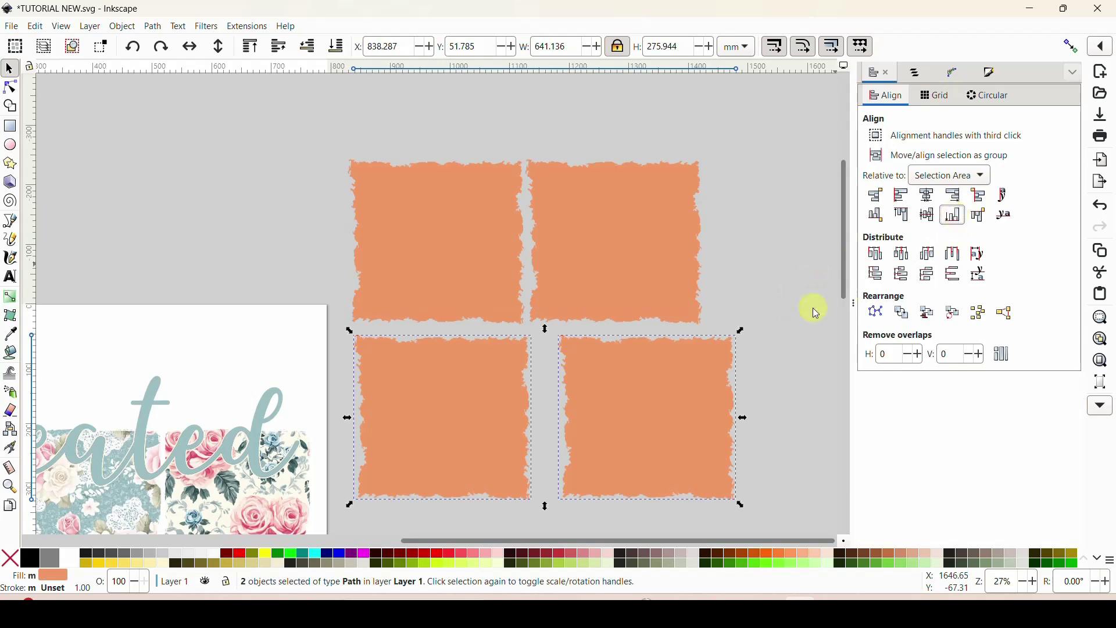
{"action": "left_click", "coordinate": [786, 403]}
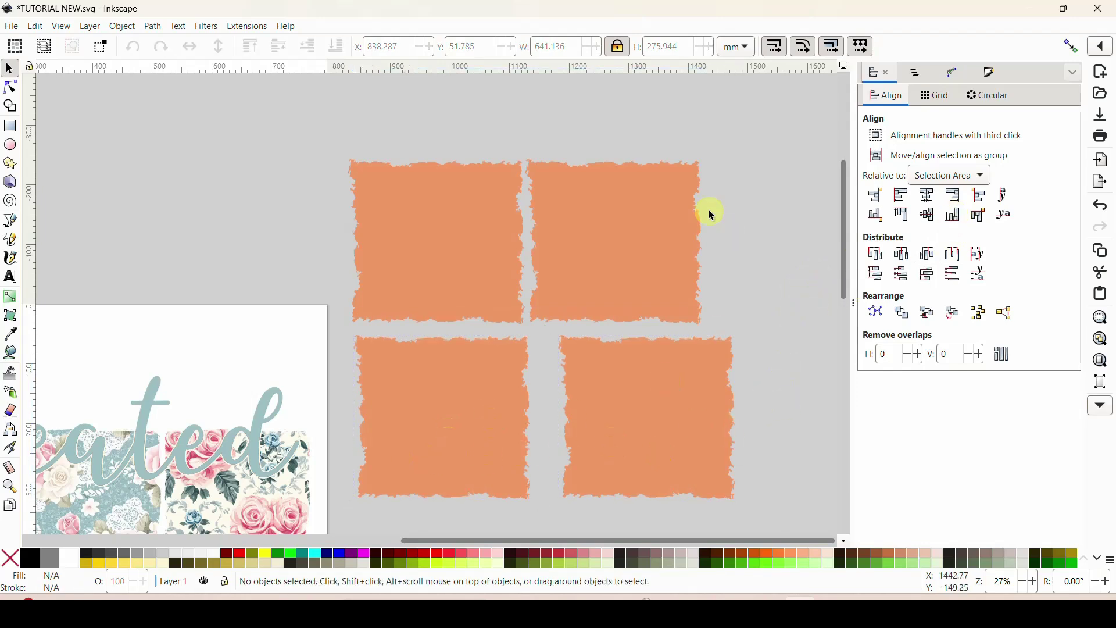
{"action": "left_click_drag", "start_coordinate": [294, 128], "coordinate": [568, 526]}
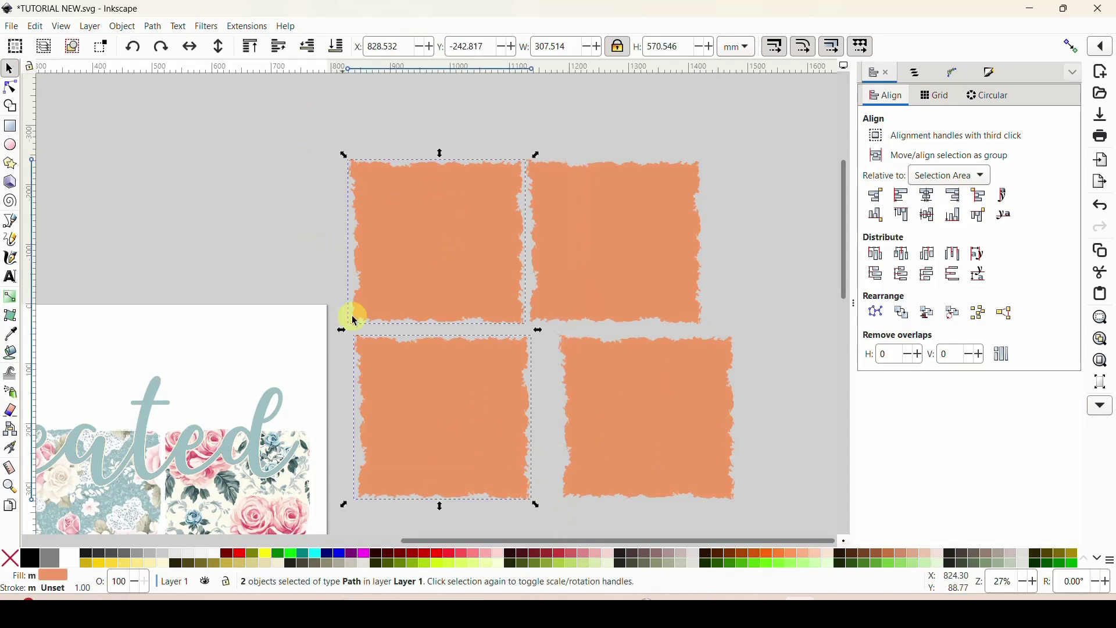
{"action": "left_click", "coordinate": [903, 198]}
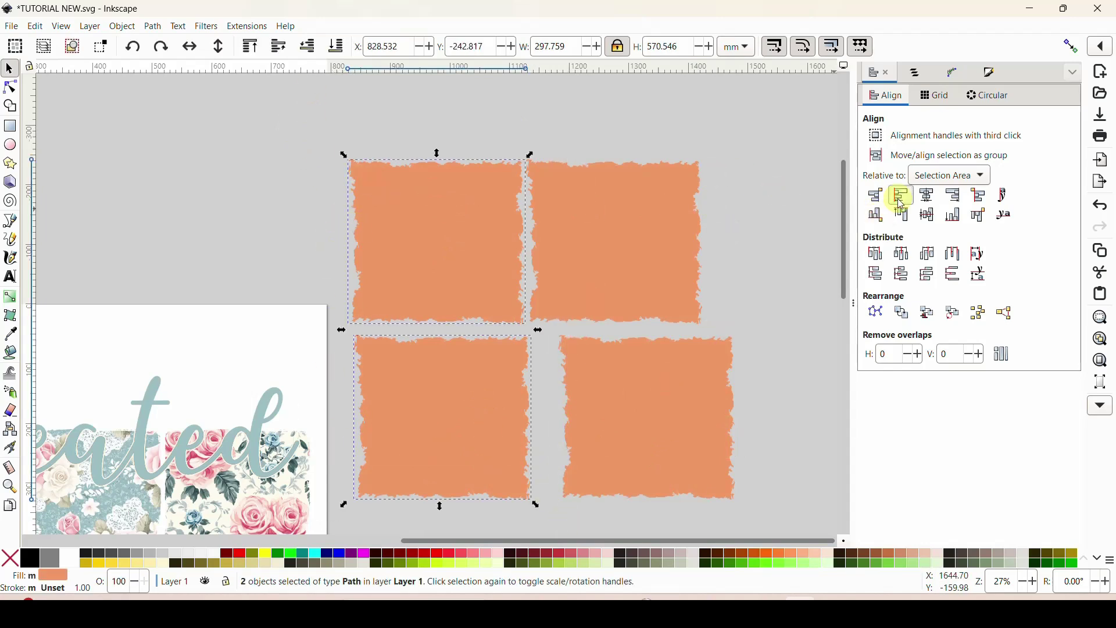
{"action": "left_click", "coordinate": [777, 319]}
- Align the two right-column orange shapes by their left edges, relative to the selection area
{"action": "left_click_drag", "start_coordinate": [517, 124], "coordinate": [775, 512]}
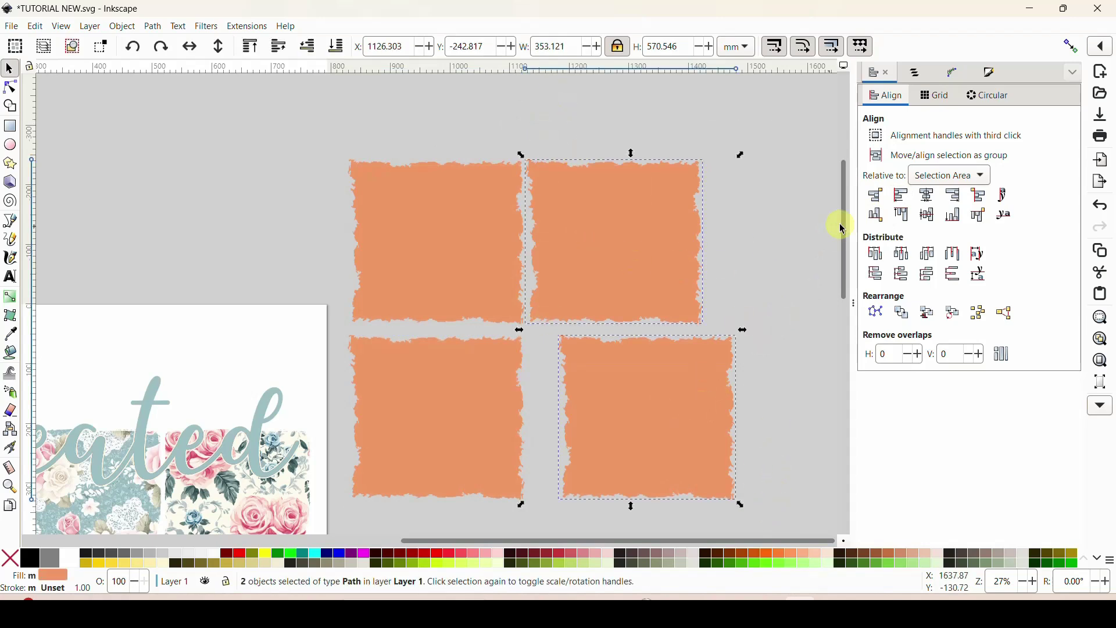
{"action": "left_click", "coordinate": [903, 196]}
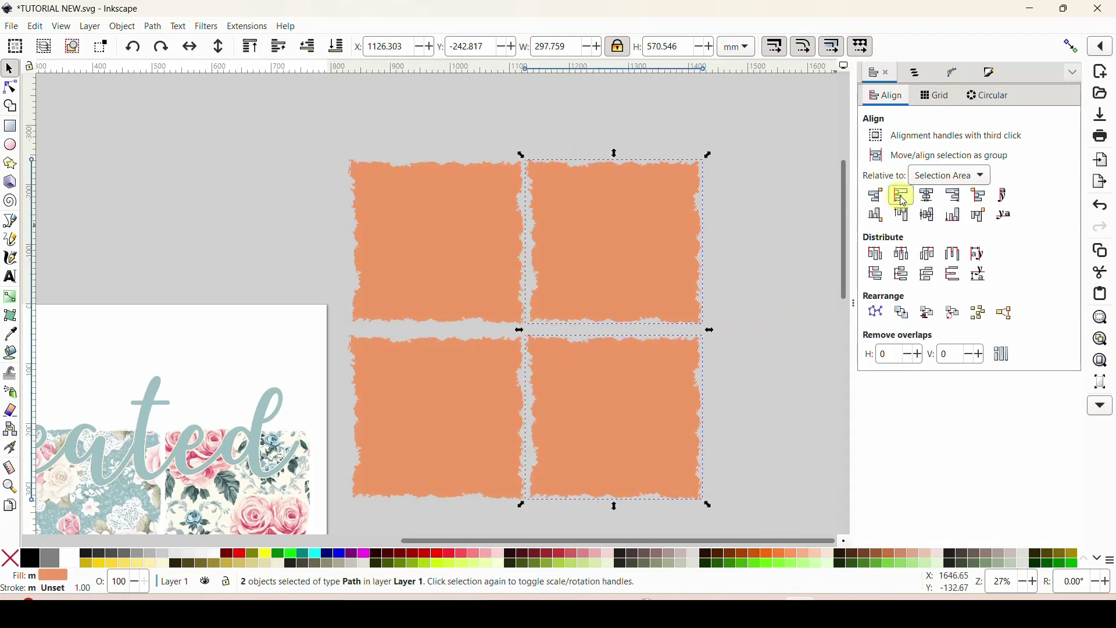
{"action": "left_click", "coordinate": [754, 329]}
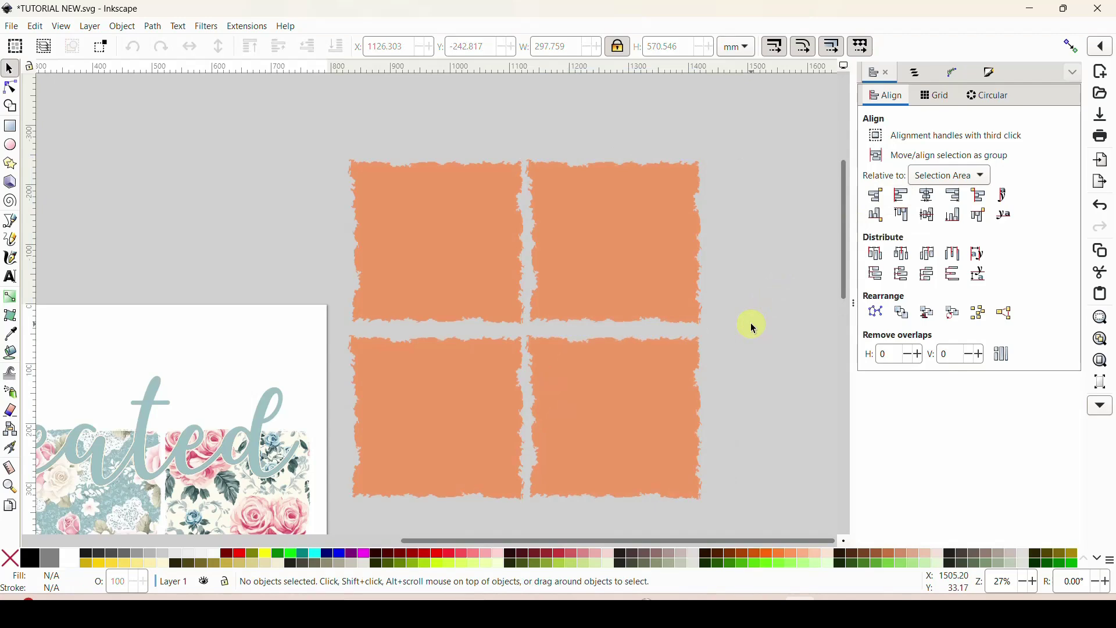
- Move one daisy image from below the grid onto the upper-left orange shape
{"action": "scroll", "coordinate": [754, 329], "scroll_direction": "down", "scroll_amount": 5}
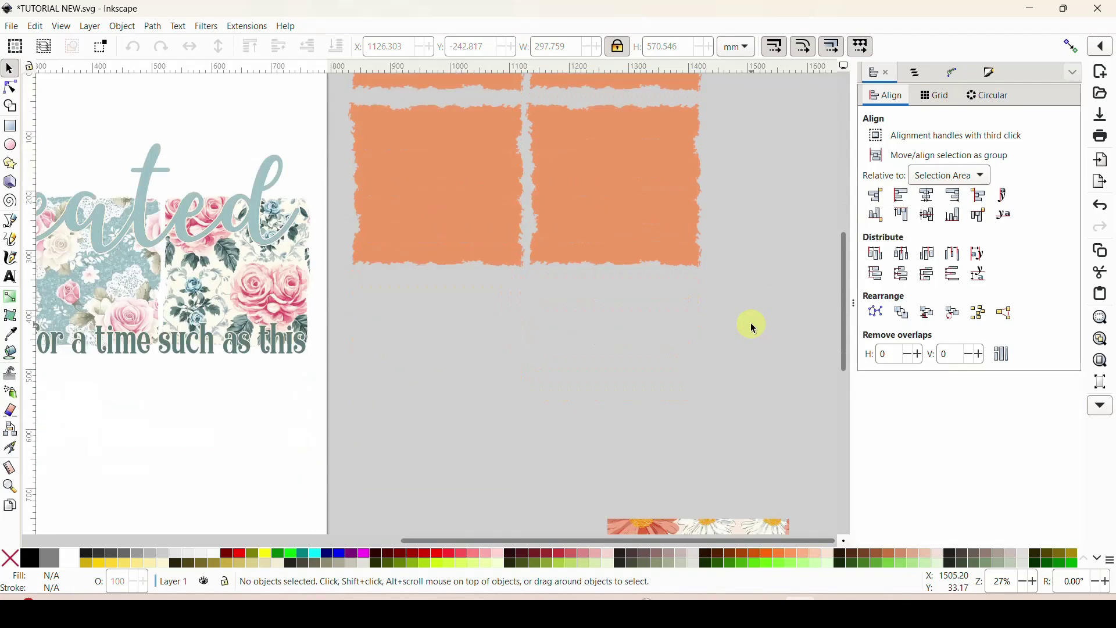
{"action": "scroll", "coordinate": [753, 329], "scroll_direction": "down", "scroll_amount": 2}
{"action": "left_click_drag", "start_coordinate": [646, 490], "coordinate": [680, 229]}
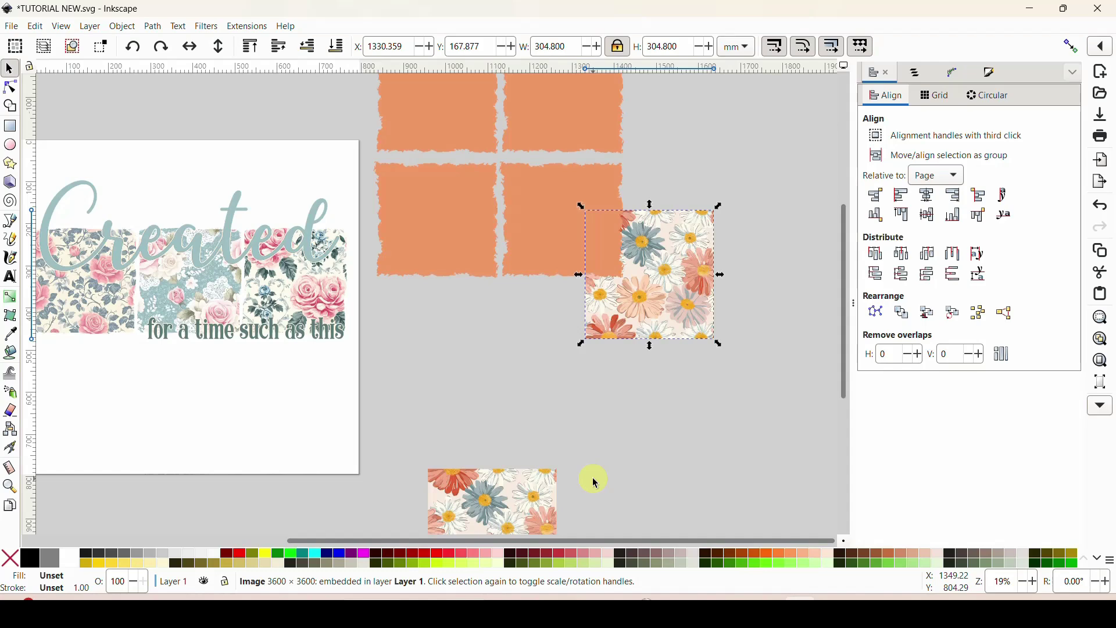
{"action": "scroll", "coordinate": [594, 480], "scroll_direction": "up", "scroll_amount": 4}
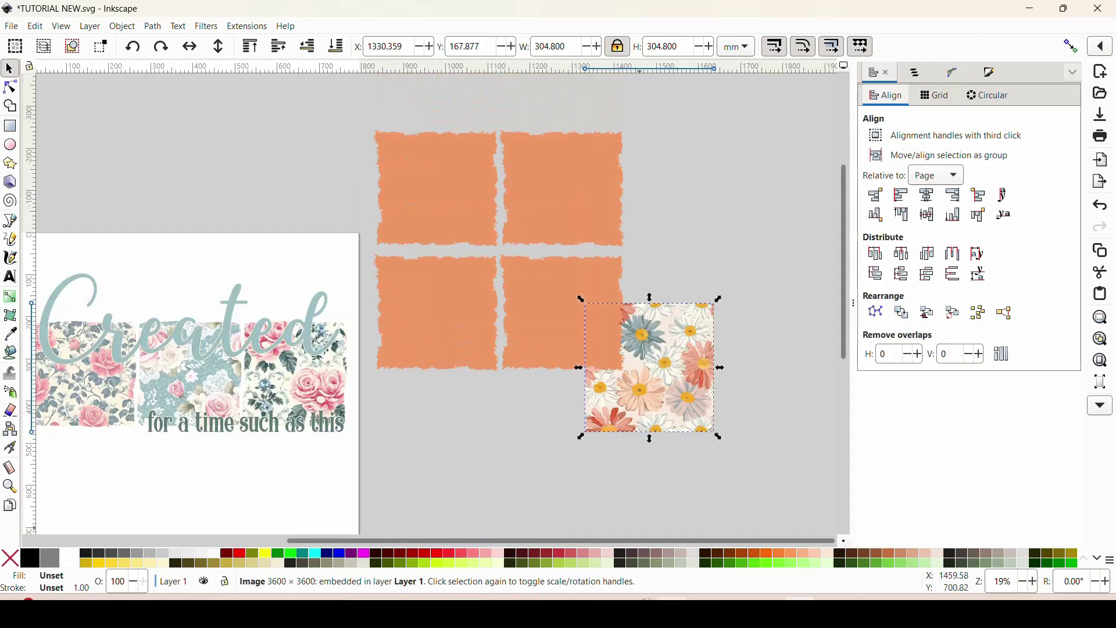
{"action": "left_click_drag", "start_coordinate": [665, 387], "coordinate": [463, 196]}
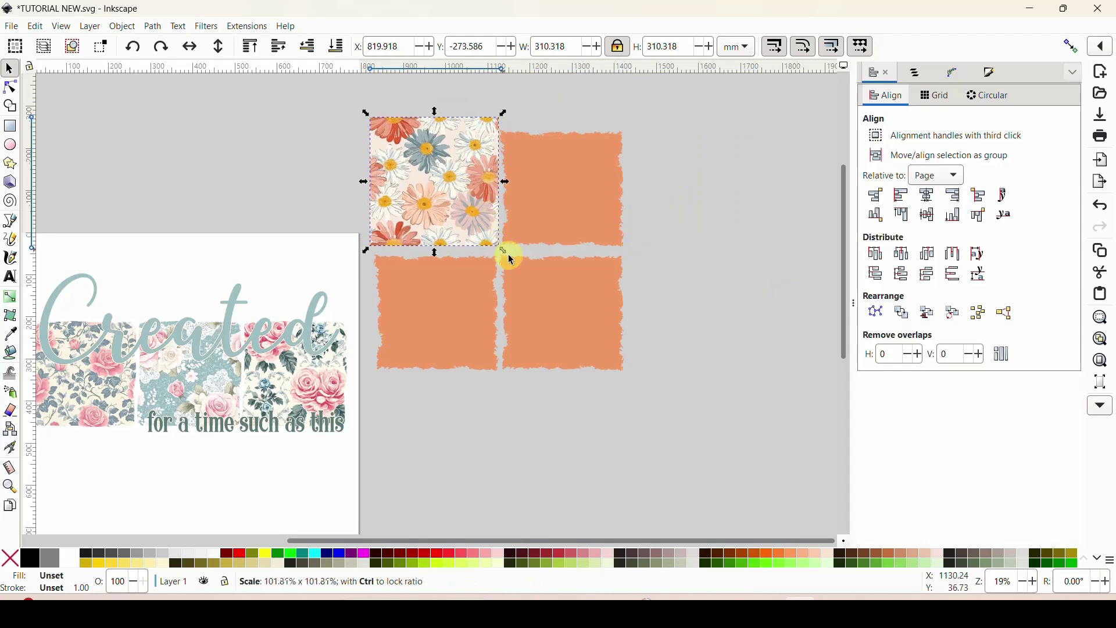
- Enlarge the daisy image to about 348 mm square over the upper-left orange shape and send it to the bottom of the stack
{"action": "left_click_drag", "start_coordinate": [504, 251], "coordinate": [515, 263]}
{"action": "left_click_drag", "start_coordinate": [440, 212], "coordinate": [437, 211]}
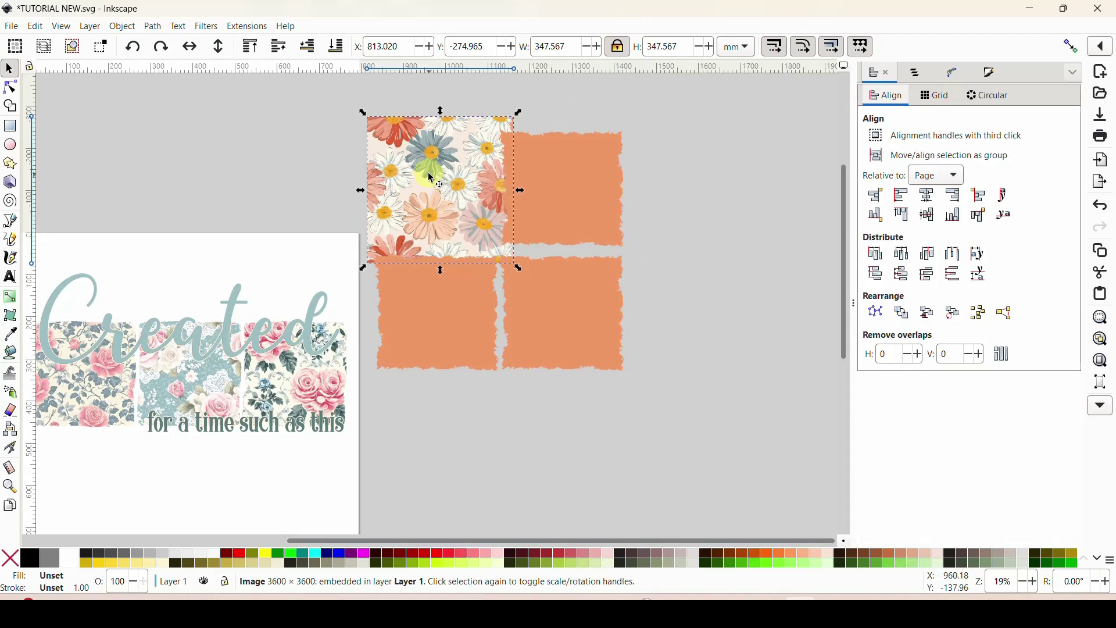
{"action": "left_click", "coordinate": [340, 52]}
{"action": "left_click", "coordinate": [316, 110]}
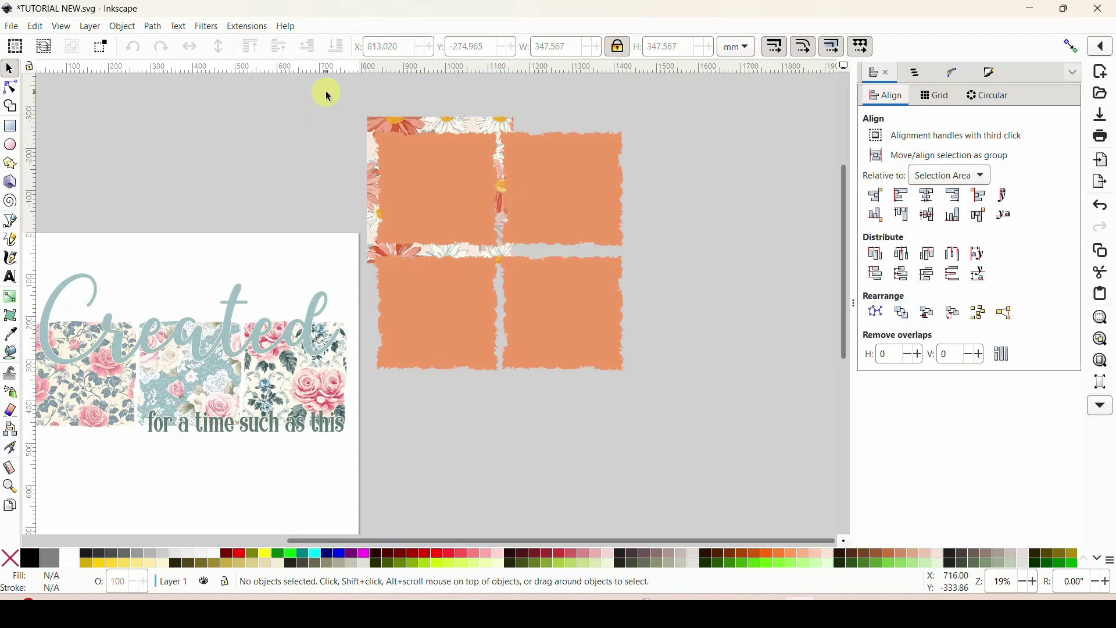
- Clip the enlarged daisy image to the upper-left orange shape
{"action": "left_click_drag", "start_coordinate": [328, 96], "coordinate": [534, 278]}
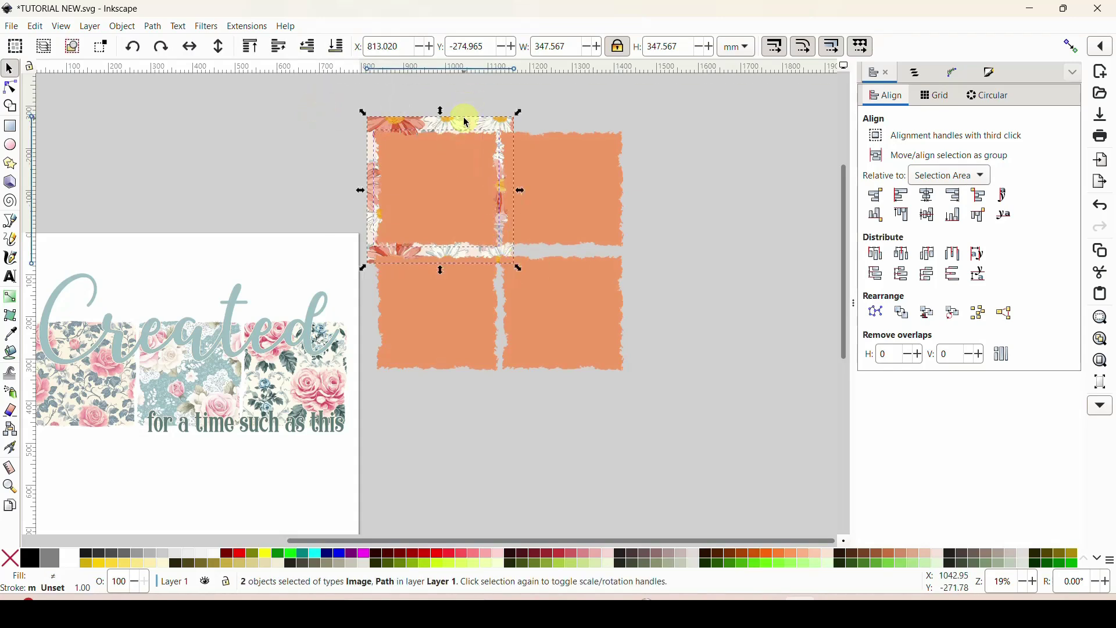
{"action": "right_click", "coordinate": [429, 199]}
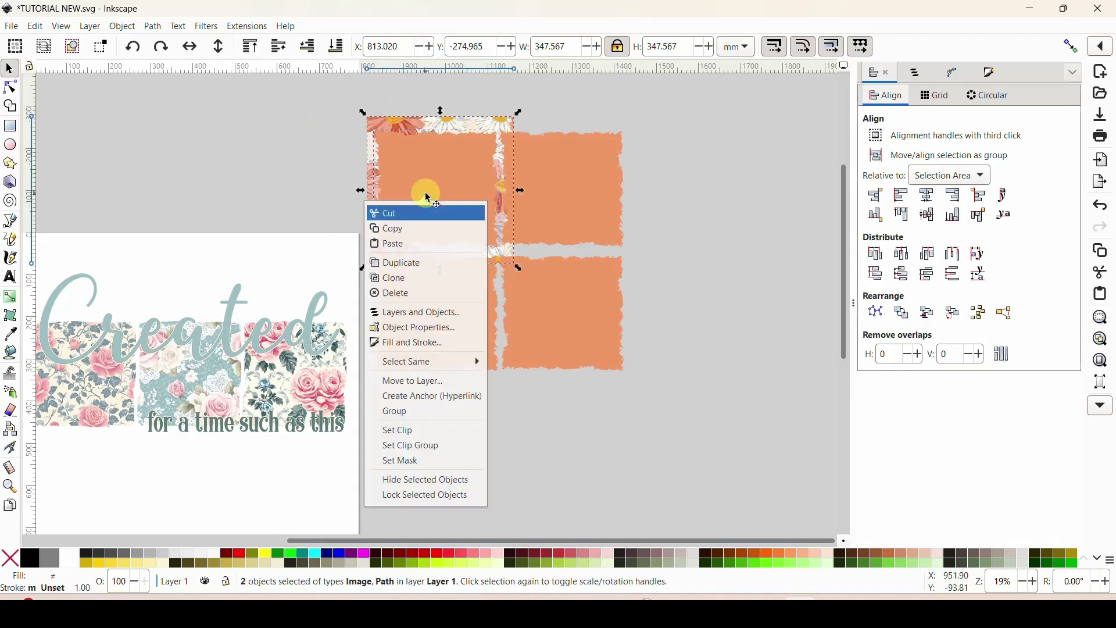
{"action": "left_click", "coordinate": [400, 431]}
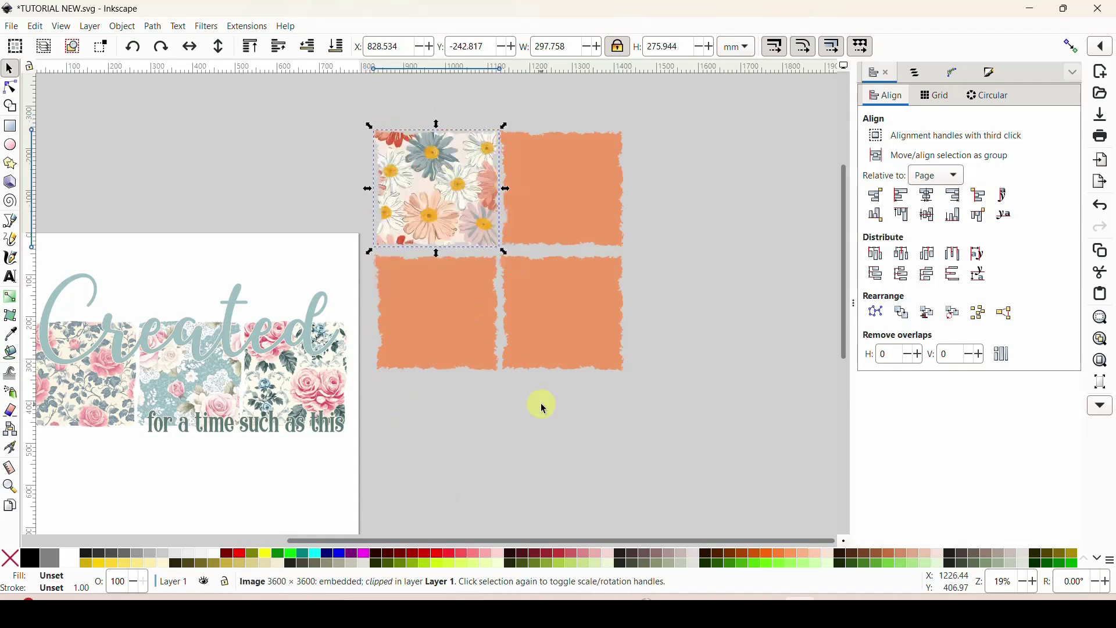
- Duplicate the daisy image below the grid and move the copy up beside the right-column orange shapes
{"action": "scroll", "coordinate": [544, 409], "scroll_direction": "down", "scroll_amount": 2}
{"action": "key", "text": "ctrl+v"}
{"action": "right_click", "coordinate": [499, 511]}
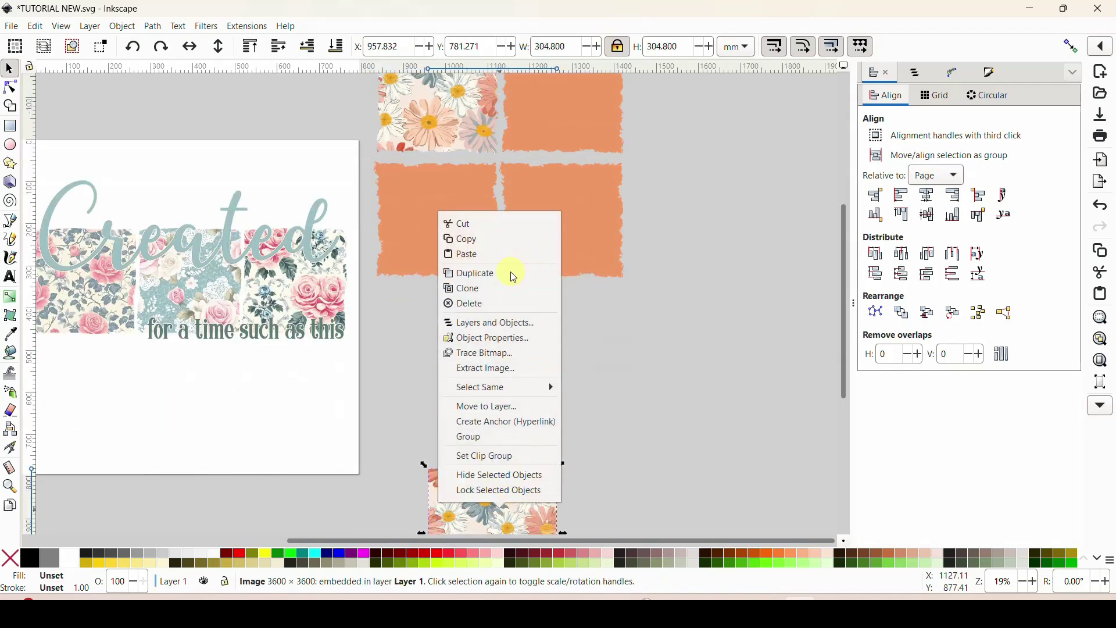
{"action": "left_click", "coordinate": [514, 277]}
{"action": "left_click_drag", "start_coordinate": [494, 500], "coordinate": [627, 196]}
{"action": "scroll", "coordinate": [793, 264], "scroll_direction": "up", "scroll_amount": 2}
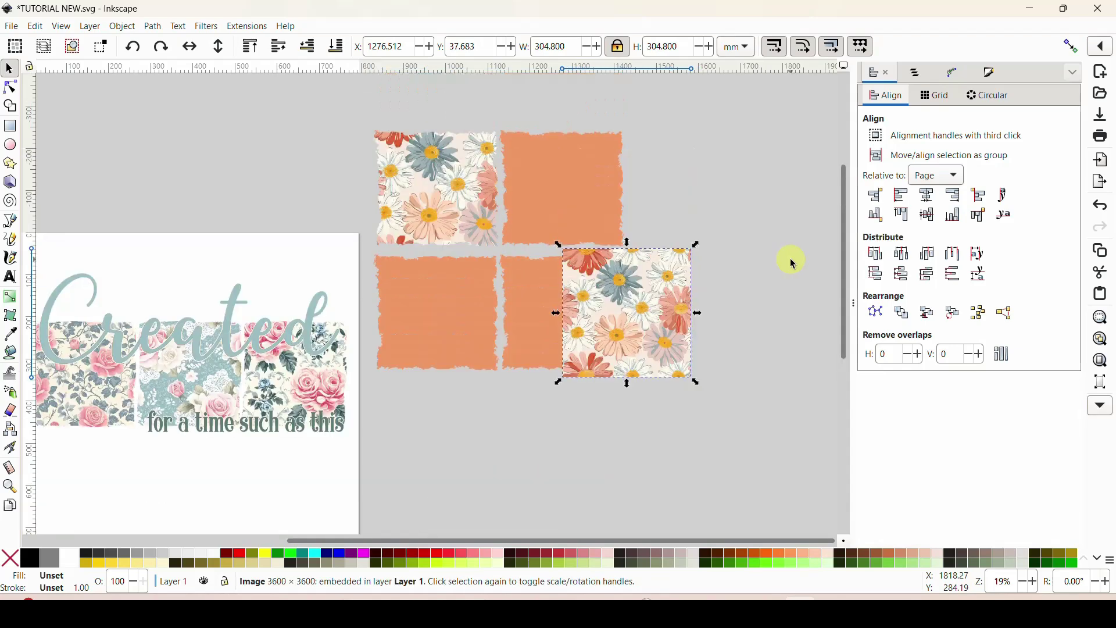
- Place the daisy copy over the upper-right orange shape, enlarge it to about 338 mm square and send it to the bottom of the stack
{"action": "left_click_drag", "start_coordinate": [635, 344], "coordinate": [628, 259]}
{"action": "left_click_drag", "start_coordinate": [579, 216], "coordinate": [599, 217]}
{"action": "left_click", "coordinate": [339, 47]}
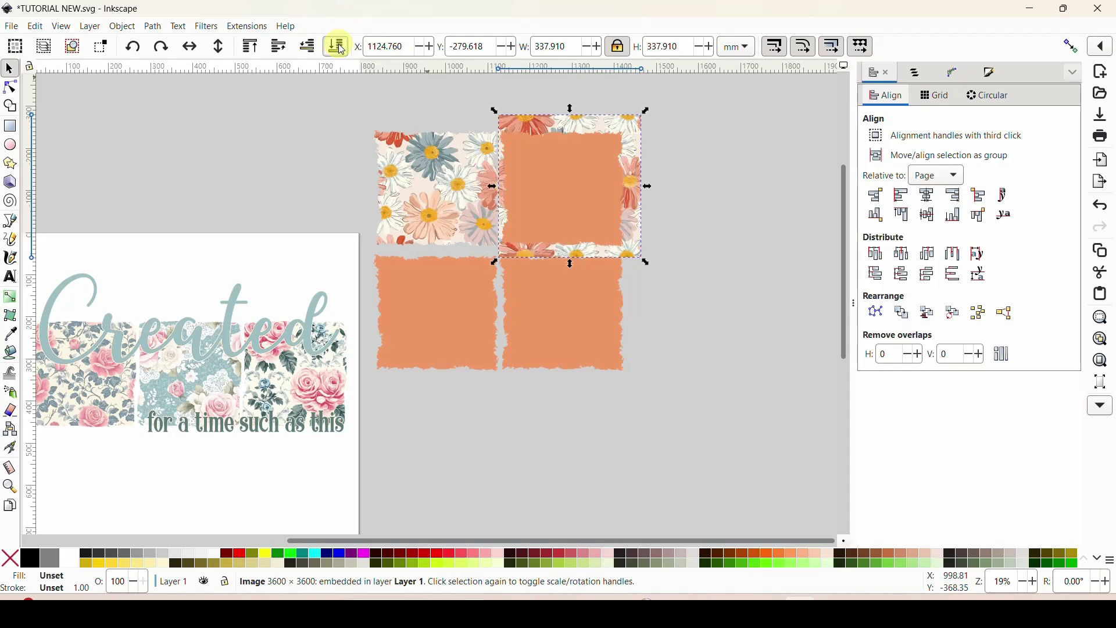
- Clip the daisy copy to the upper-right orange shape
{"action": "left_click", "coordinate": [550, 175], "text": "shift"}
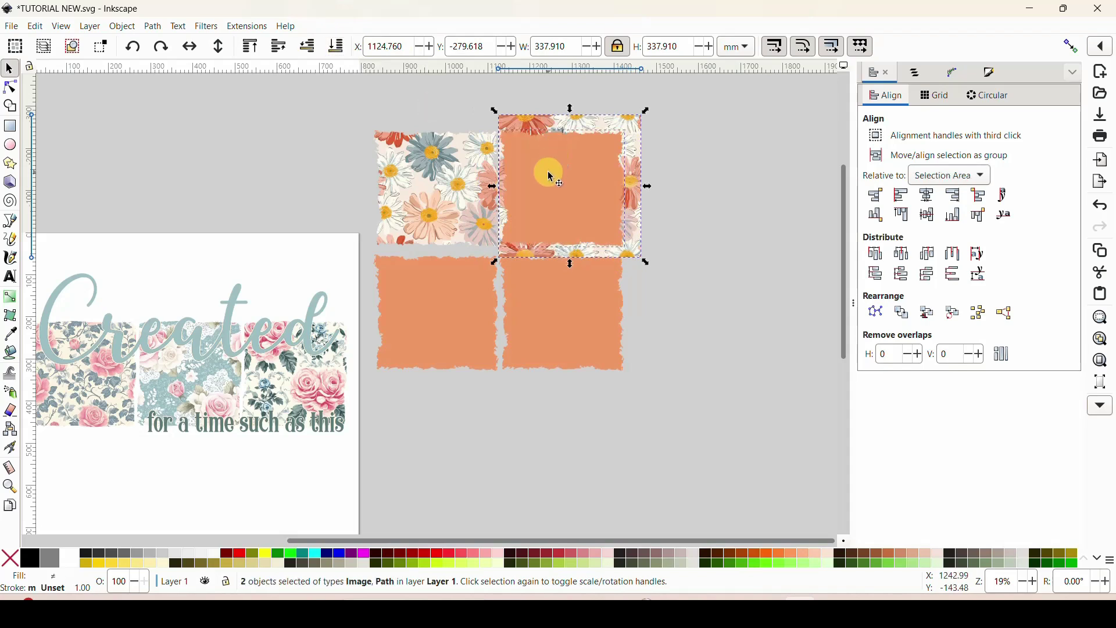
{"action": "right_click", "coordinate": [546, 172]}
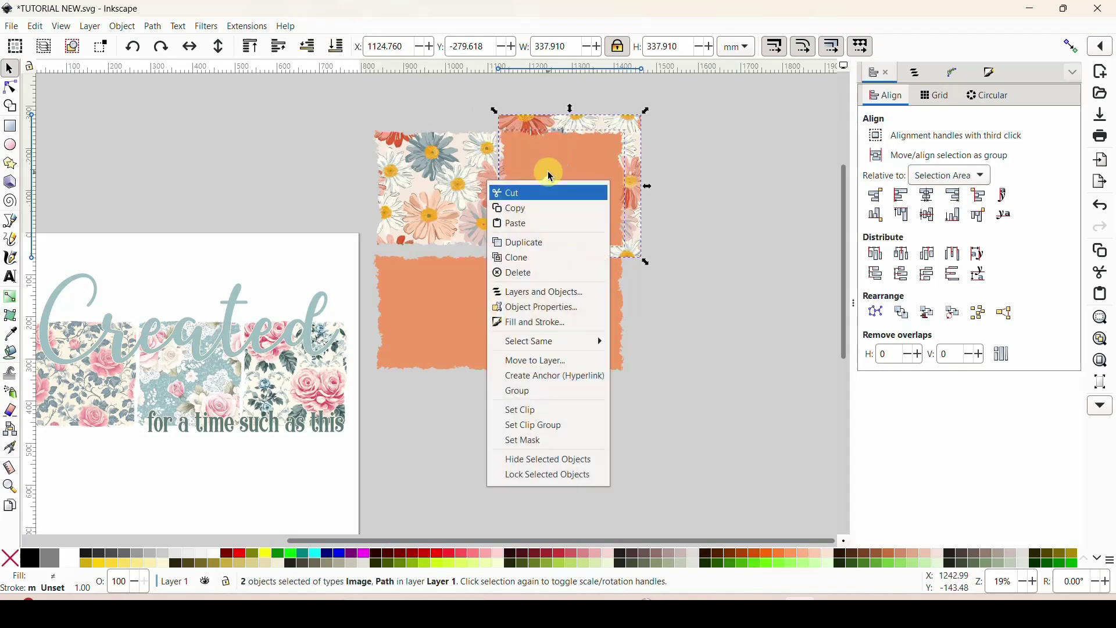
{"action": "left_click", "coordinate": [529, 409]}
{"action": "left_click", "coordinate": [728, 369]}
- Move the remaining daisy image from below the grid behind the lower-right orange shape and clip it to that shape
{"action": "scroll", "coordinate": [731, 371], "scroll_direction": "down", "scroll_amount": 3}
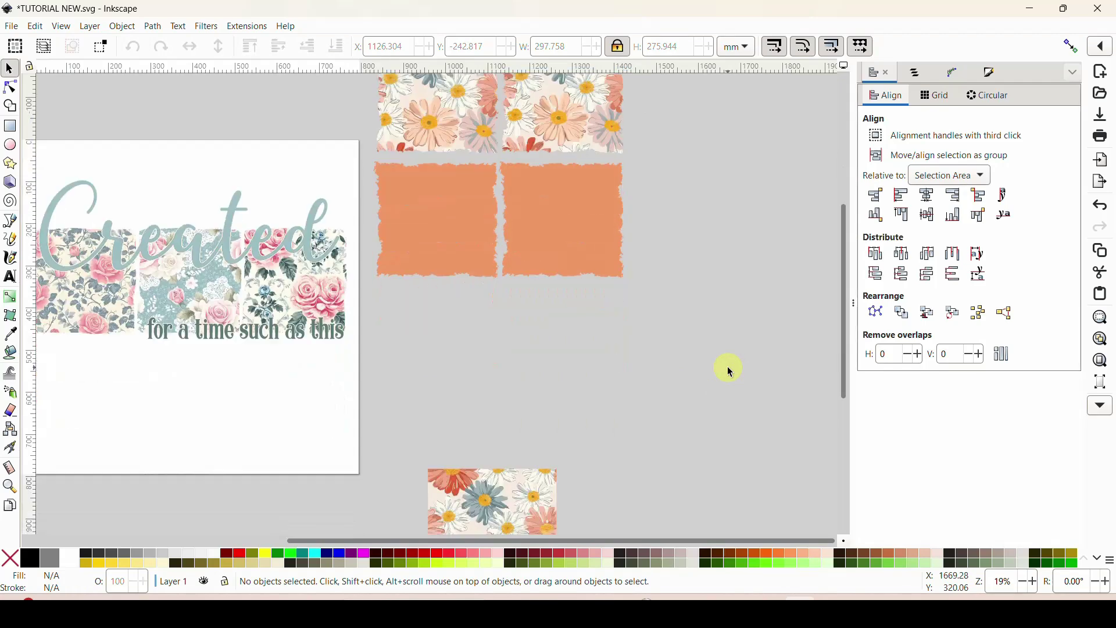
{"action": "left_click_drag", "start_coordinate": [514, 509], "coordinate": [586, 193]}
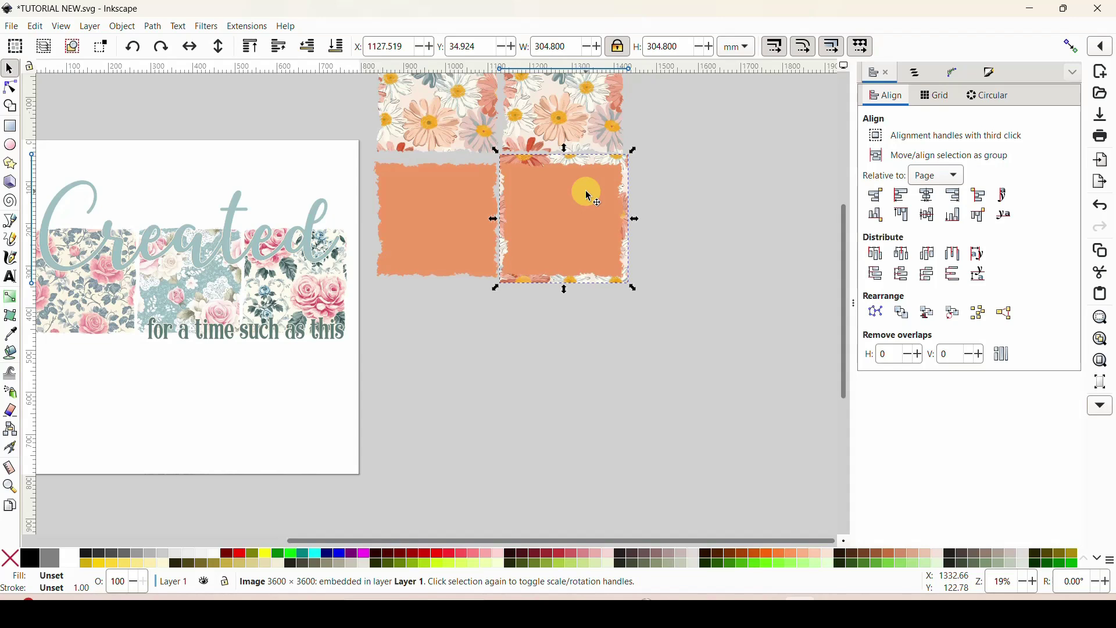
{"action": "left_click", "coordinate": [587, 218], "text": "shift"}
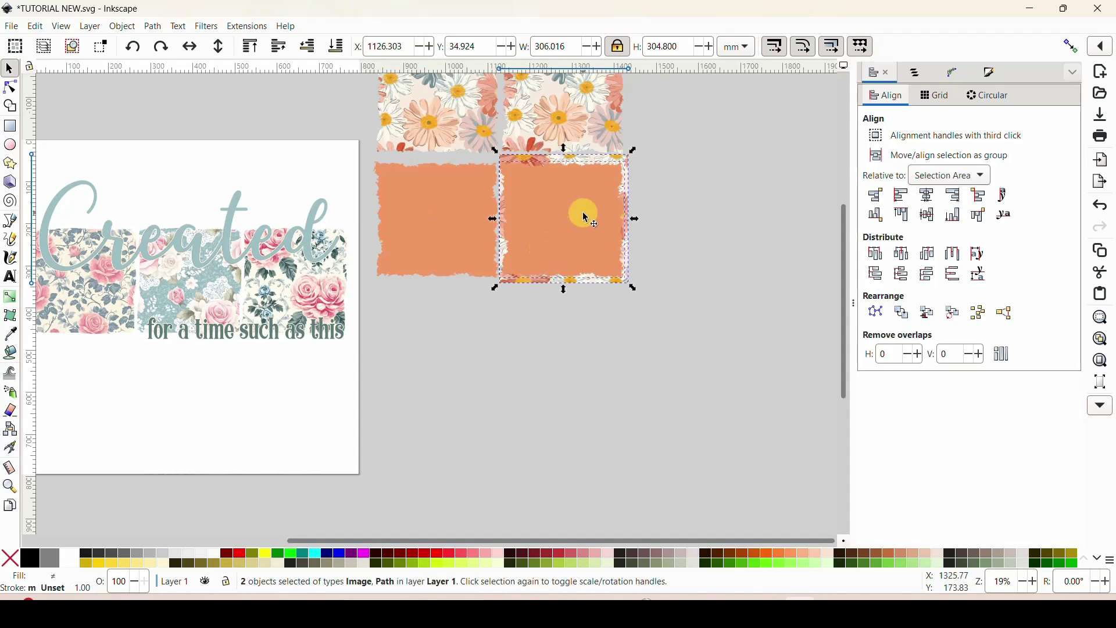
{"action": "left_click", "coordinate": [129, 30]}
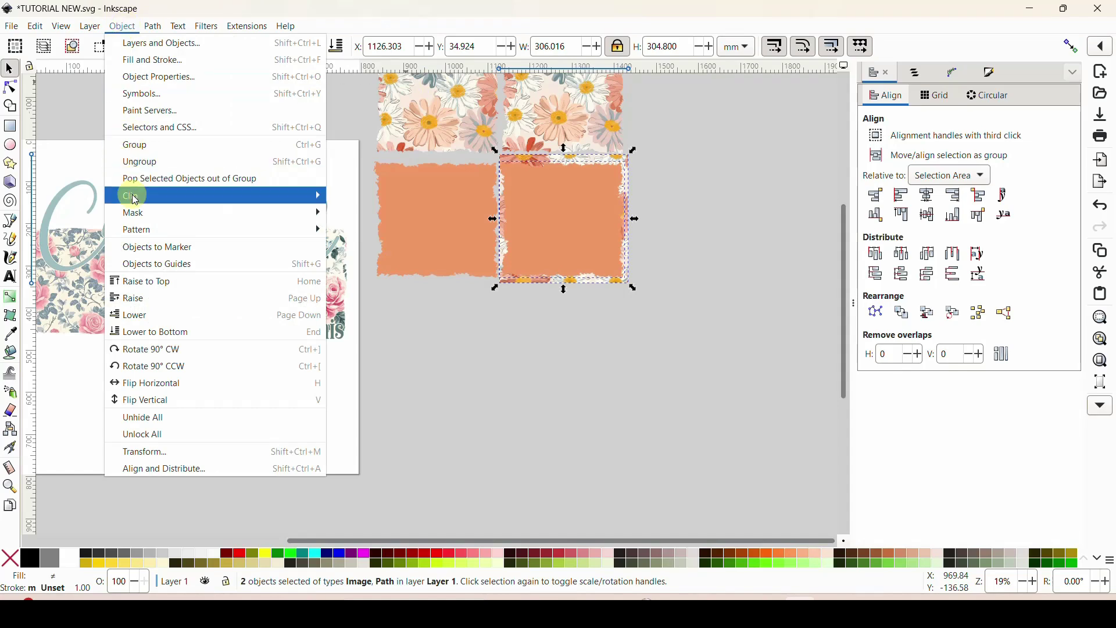
{"action": "left_click", "coordinate": [193, 196]}
{"action": "left_click", "coordinate": [355, 198]}
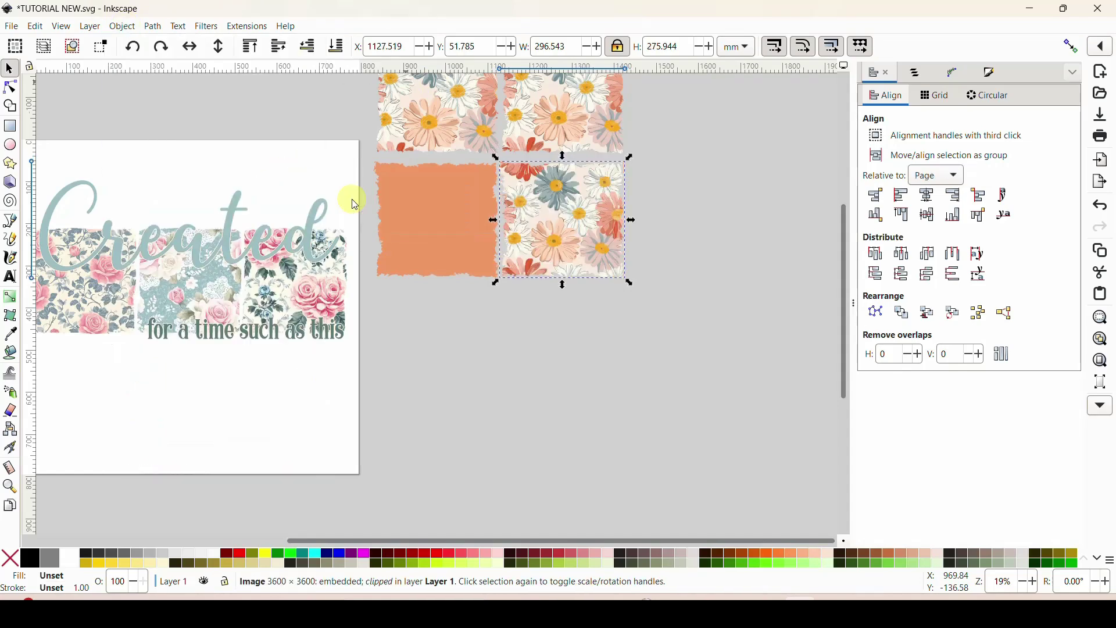
{"action": "left_click", "coordinate": [710, 261]}
- Release the clip on the lower-right daisy tile
{"action": "scroll", "coordinate": [712, 263], "scroll_direction": "down", "scroll_amount": 3}
{"action": "scroll", "coordinate": [710, 259], "scroll_direction": "up", "scroll_amount": 3}
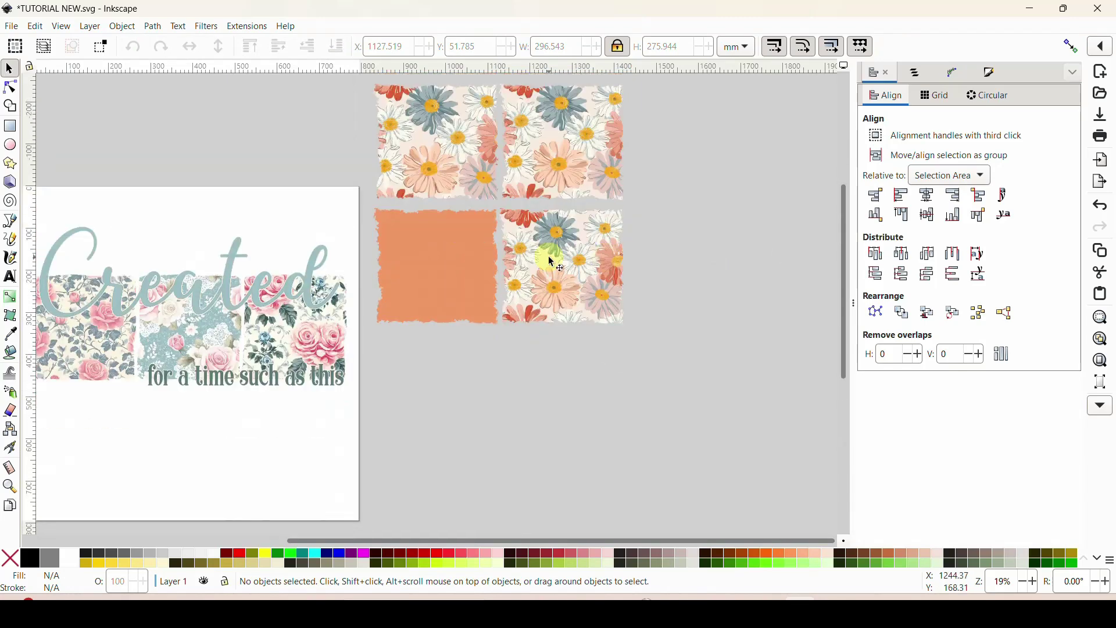
{"action": "right_click", "coordinate": [567, 266]}
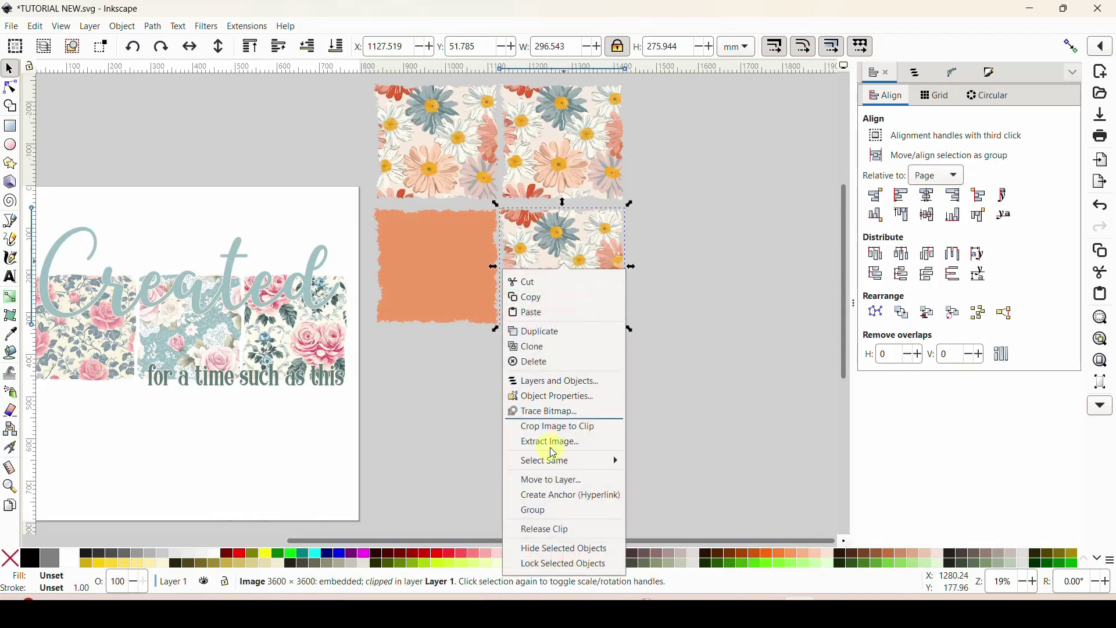
{"action": "left_click", "coordinate": [532, 529]}
{"action": "left_click", "coordinate": [632, 456]}
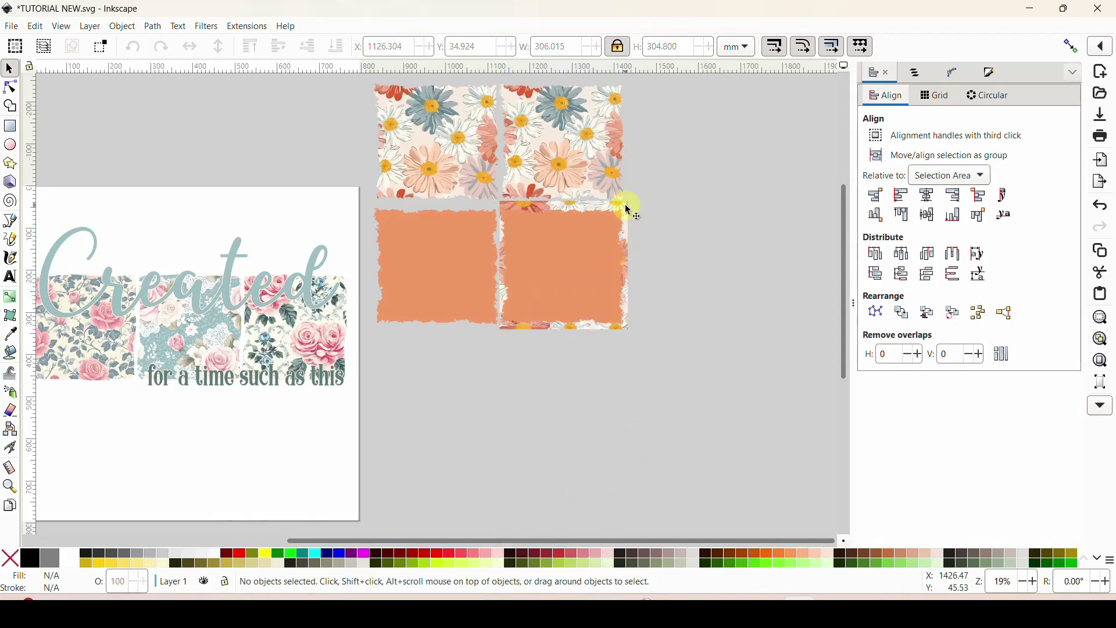
- Duplicate the unclipped daisy image at the lower-right shape and move the copy below the grid
{"action": "left_click", "coordinate": [631, 211]}
{"action": "right_click", "coordinate": [632, 212]}
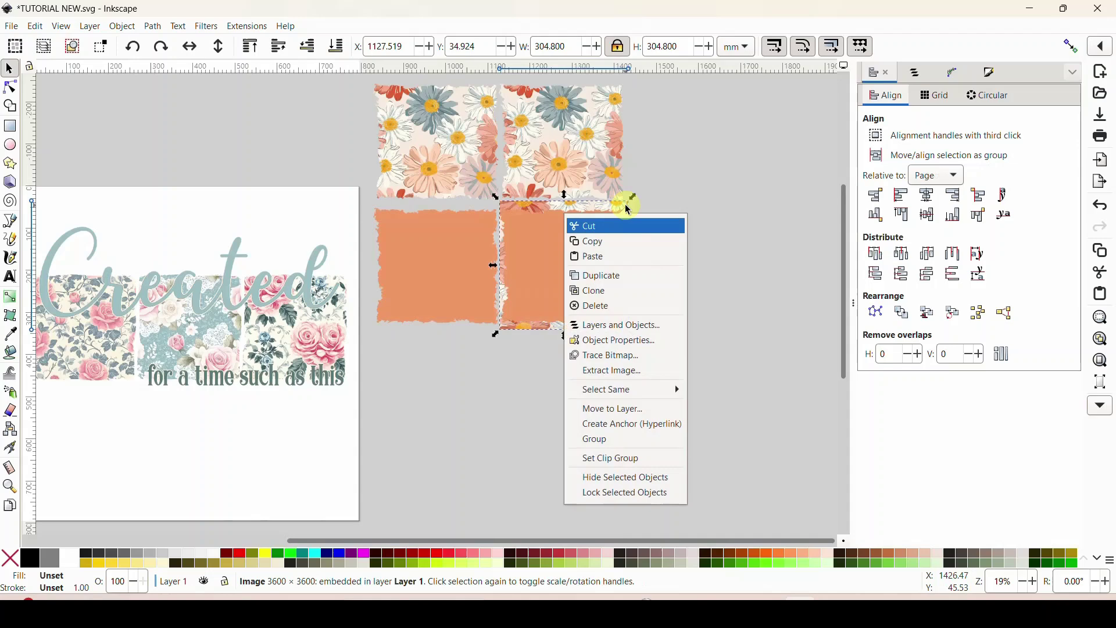
{"action": "left_click", "coordinate": [616, 275]}
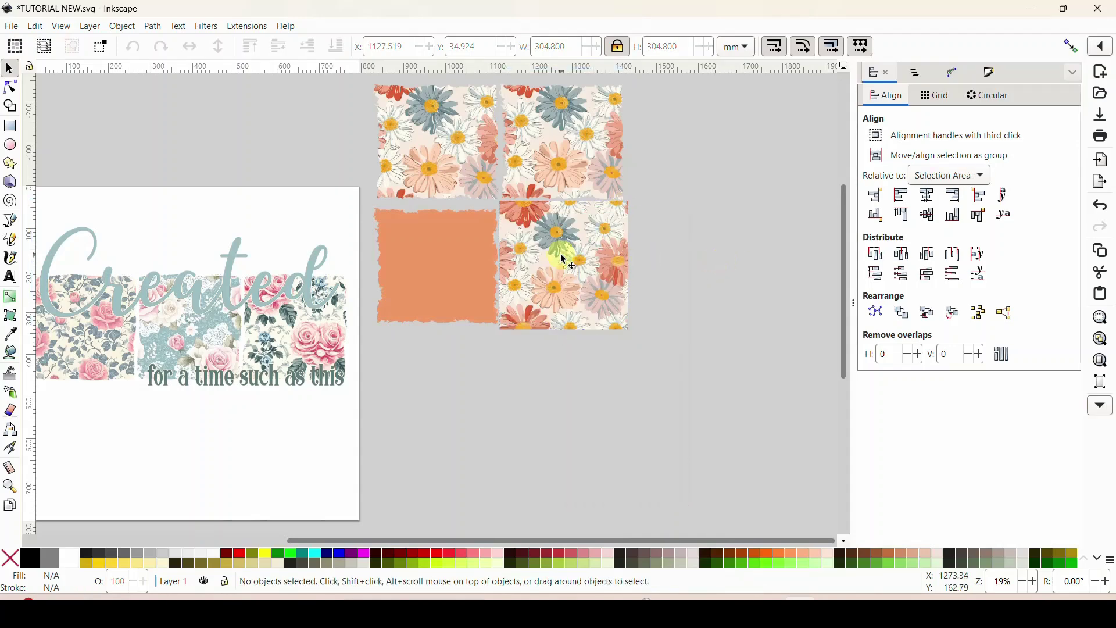
{"action": "left_click_drag", "start_coordinate": [566, 254], "coordinate": [537, 487]}
- Clip the original daisy image to the lower-right orange shape again
{"action": "left_click_drag", "start_coordinate": [476, 361], "coordinate": [668, 189]}
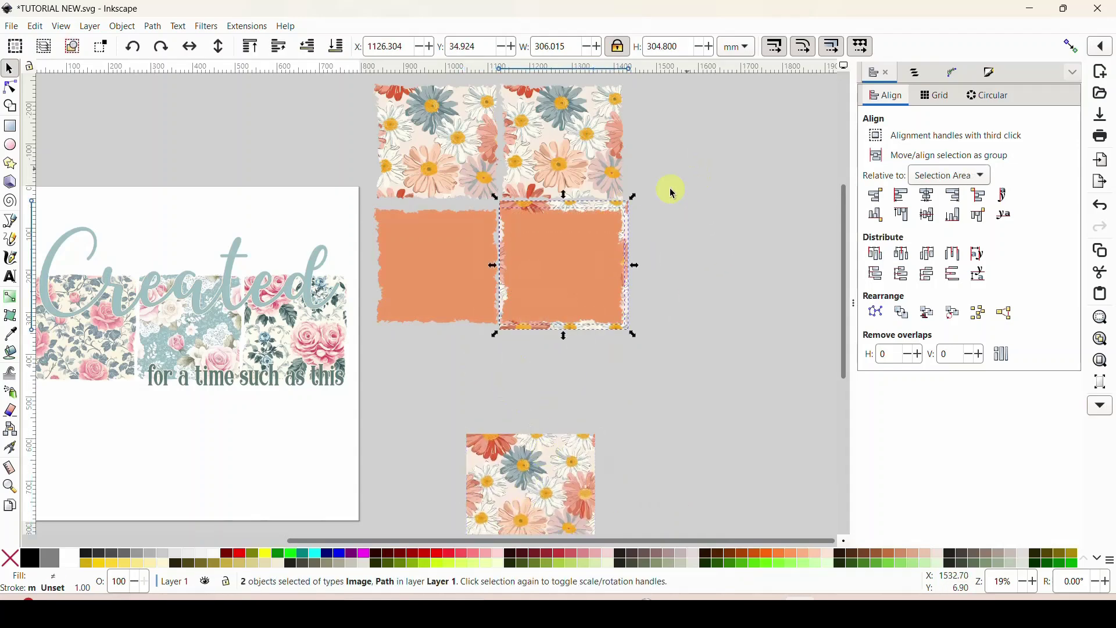
{"action": "right_click", "coordinate": [568, 294]}
{"action": "left_click", "coordinate": [472, 371]}
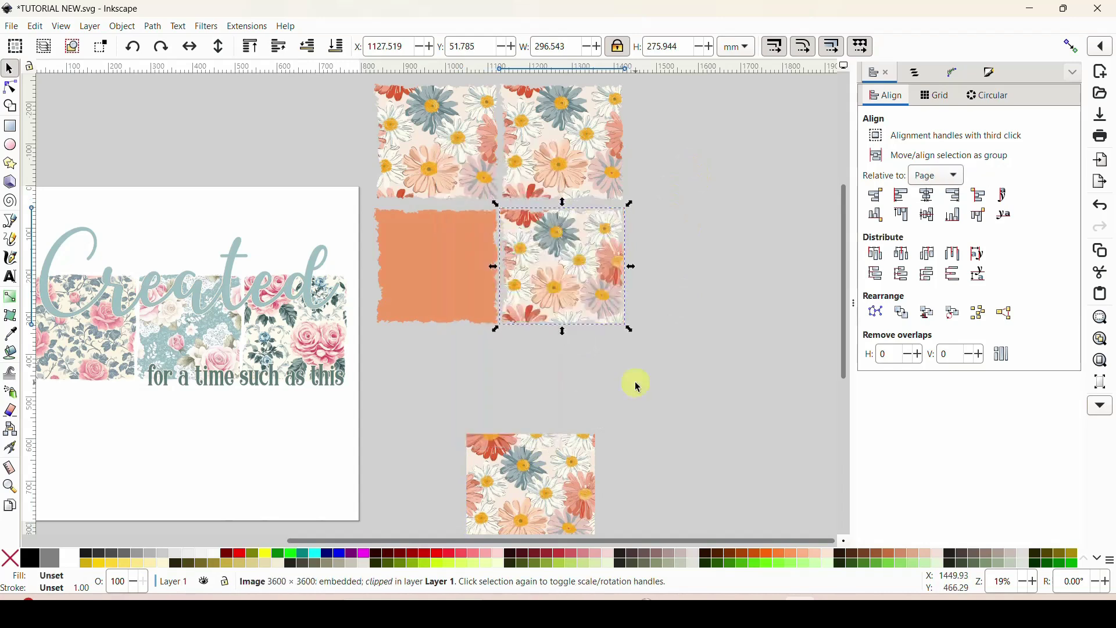
{"action": "left_click", "coordinate": [636, 382]}
- Move the spare daisy image over the lower-left orange shape and lower its opacity to 20.7%
{"action": "left_click_drag", "start_coordinate": [557, 493], "coordinate": [464, 256]}
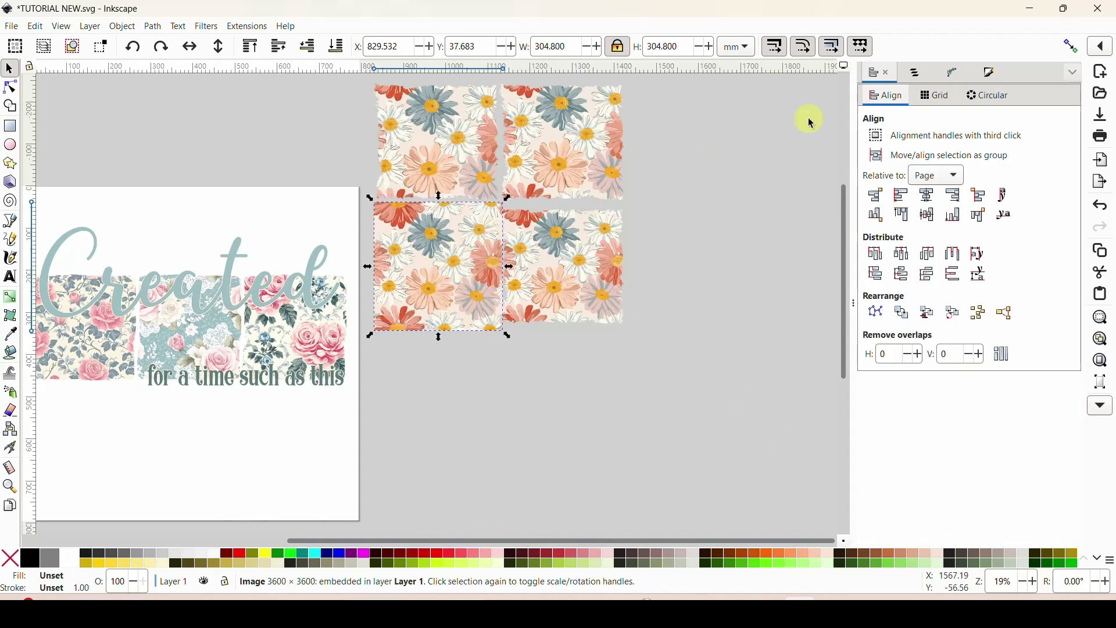
{"action": "left_click", "coordinate": [993, 73]}
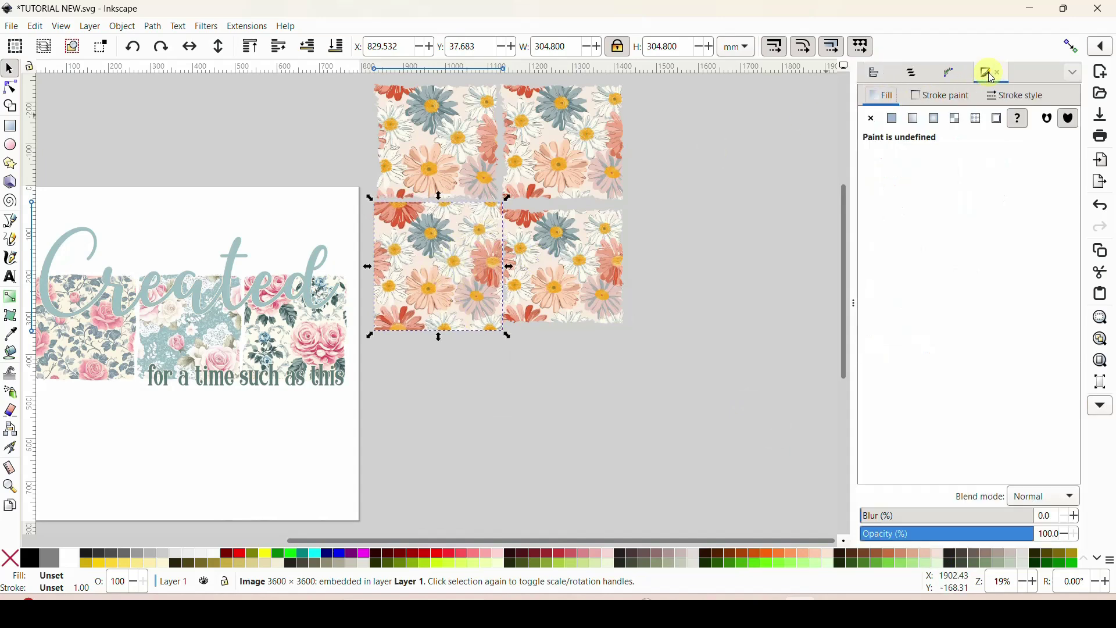
{"action": "left_click", "coordinate": [1076, 74]}
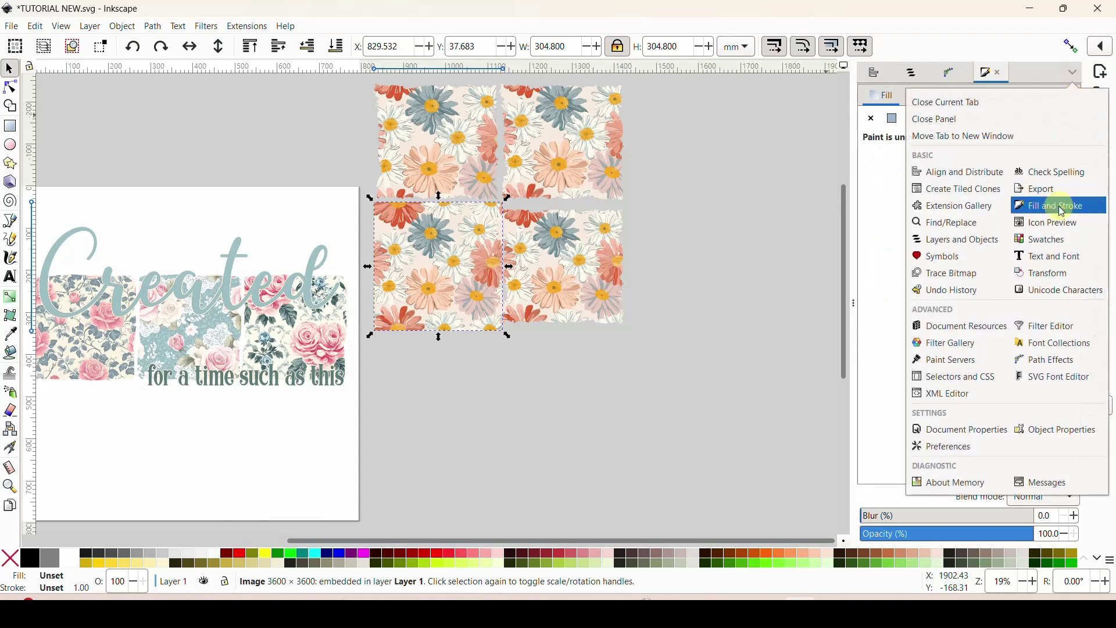
{"action": "left_click", "coordinate": [990, 76]}
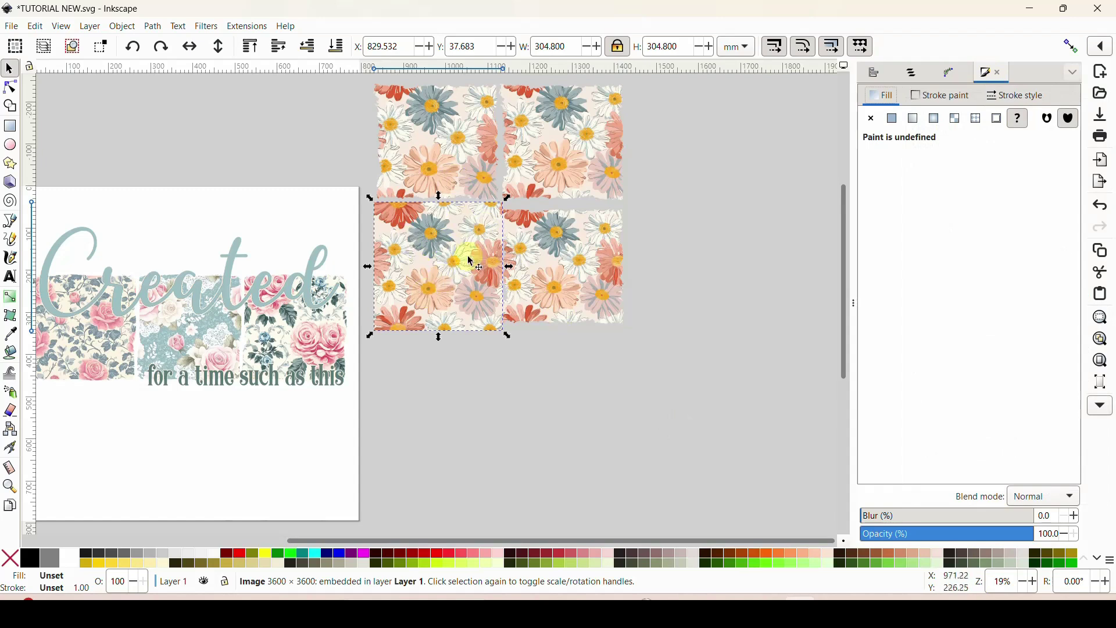
{"action": "left_click_drag", "start_coordinate": [1033, 532], "coordinate": [898, 534]}
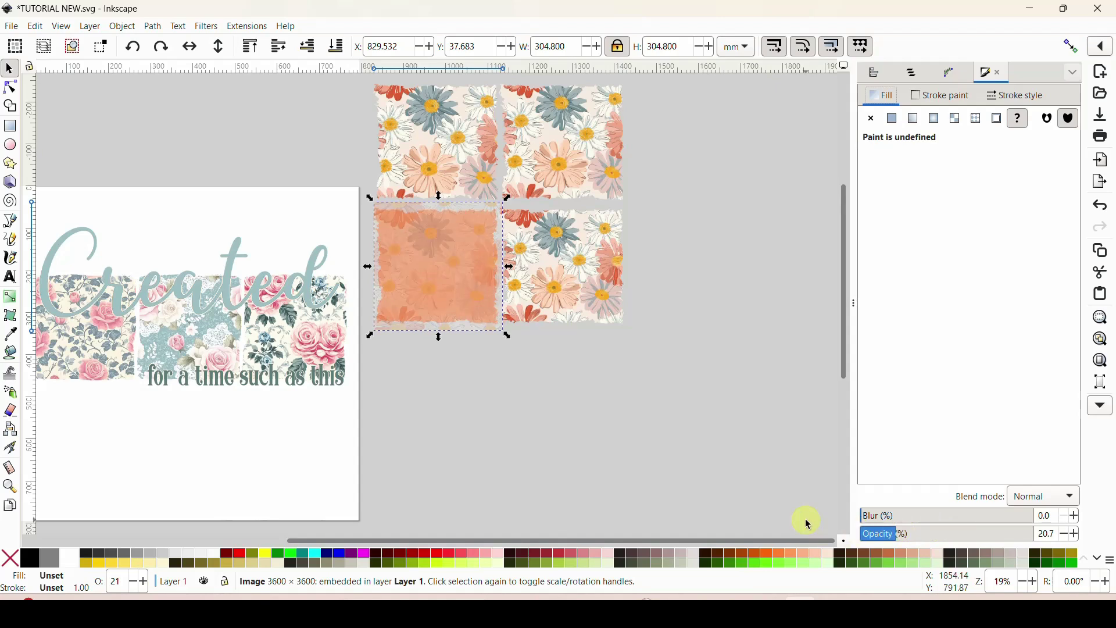
- Enlarge the translucent daisy image to about 381 mm square and reposition it so it fully covers the lower-left orange shape
{"action": "key", "text": "plus"}
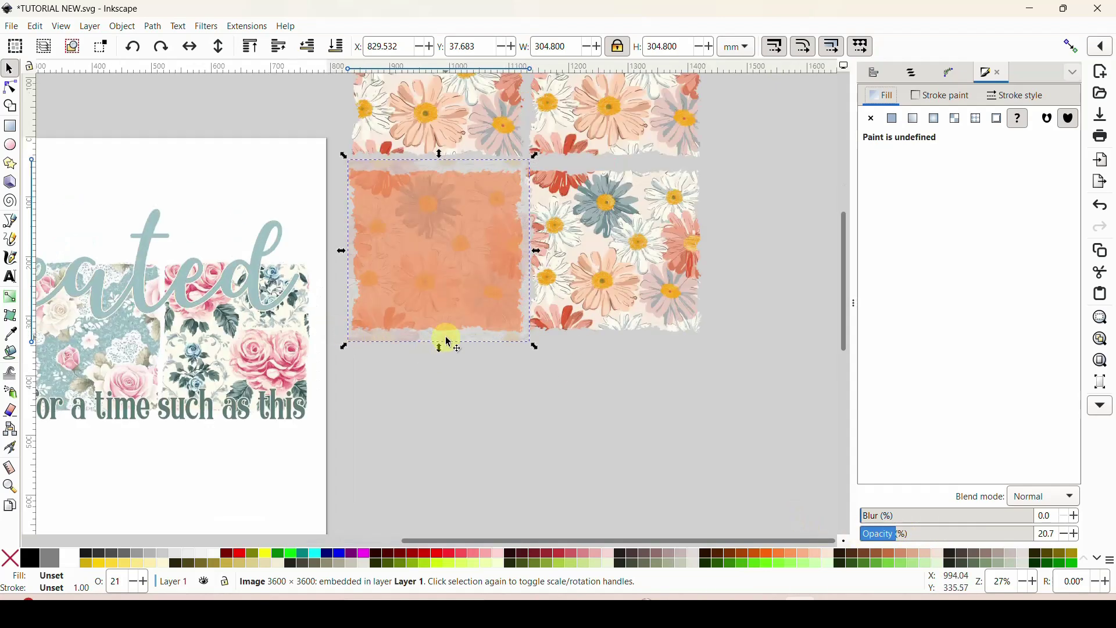
{"action": "mouse_move", "coordinate": [449, 342]}
{"action": "left_mouse_down"}
{"action": "mouse_move", "coordinate": [463, 349]}
{"action": "mouse_move", "coordinate": [459, 364]}
{"action": "mouse_move", "coordinate": [422, 359]}
{"action": "mouse_move", "coordinate": [429, 345]}
{"action": "left_mouse_up"}
{"action": "left_click_drag", "start_coordinate": [506, 347], "coordinate": [554, 390]}
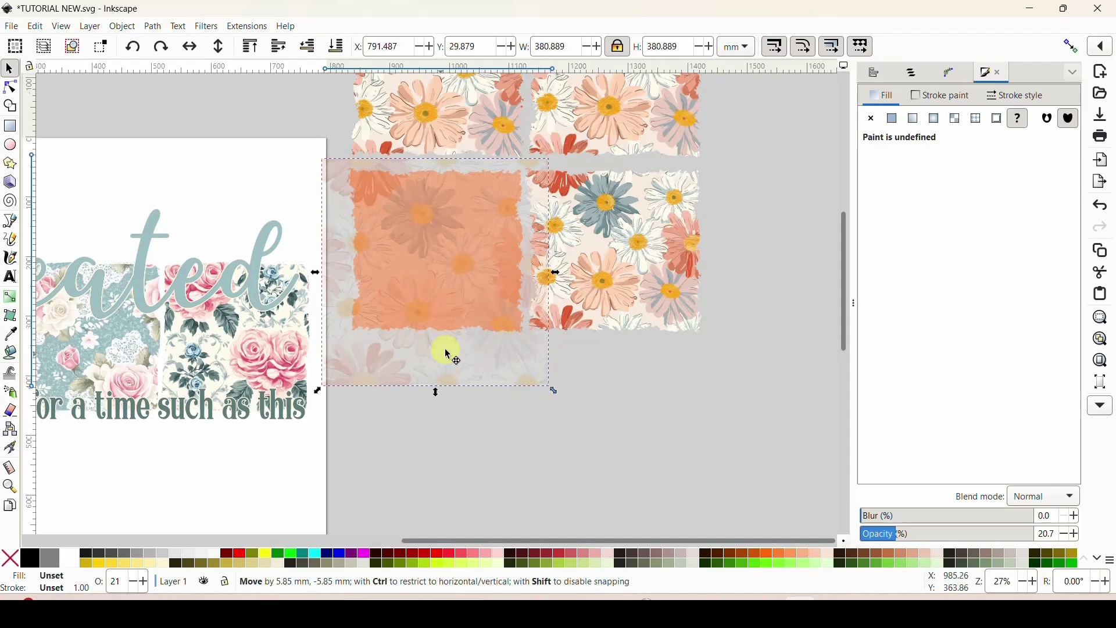
{"action": "mouse_move", "coordinate": [445, 350]}
{"action": "left_mouse_down"}
{"action": "mouse_move", "coordinate": [473, 349]}
{"action": "mouse_move", "coordinate": [465, 382]}
{"action": "mouse_move", "coordinate": [428, 374]}
{"action": "mouse_move", "coordinate": [429, 334]}
{"action": "mouse_move", "coordinate": [455, 330]}
{"action": "left_mouse_up"}
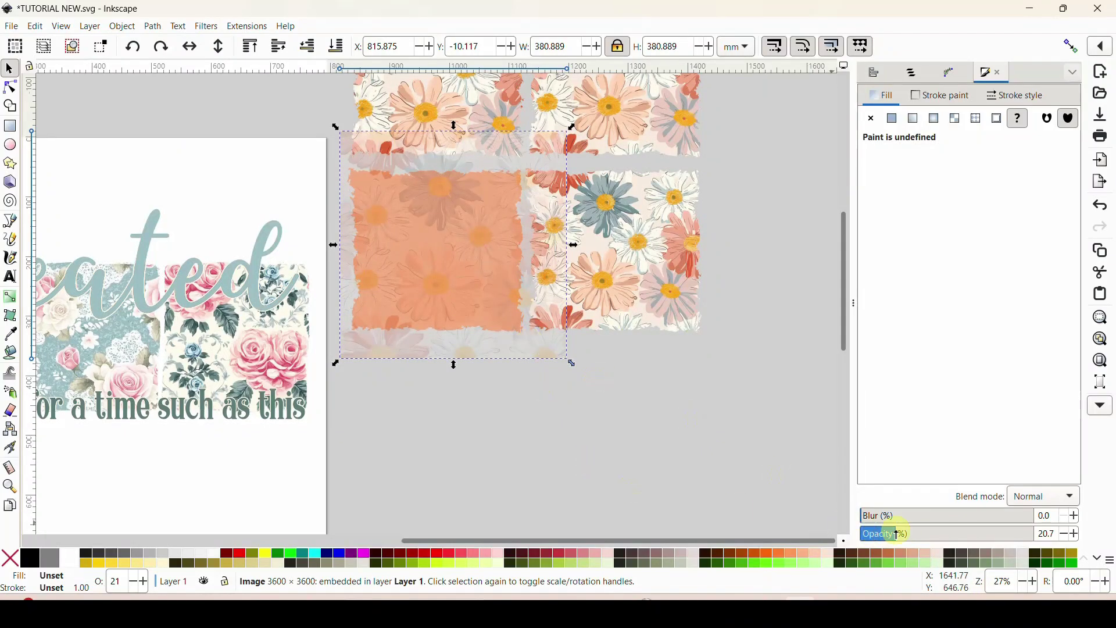
- Restore the daisy image's opacity to 100% and send it to the bottom of the stack
{"action": "left_click_drag", "start_coordinate": [896, 534], "coordinate": [1035, 533]}
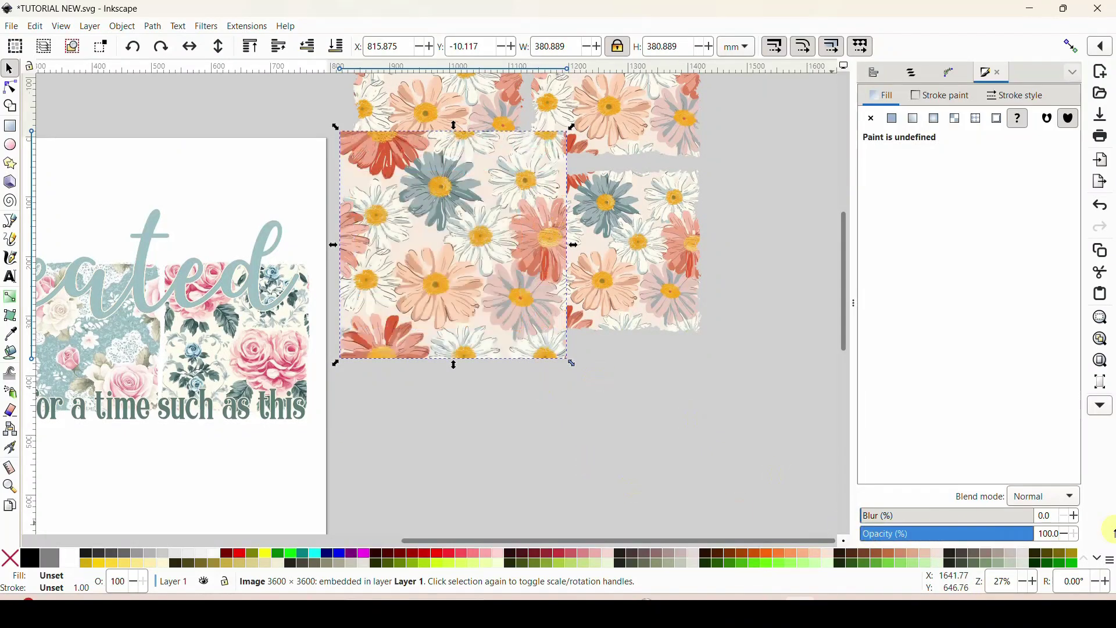
{"action": "left_click", "coordinate": [464, 220]}
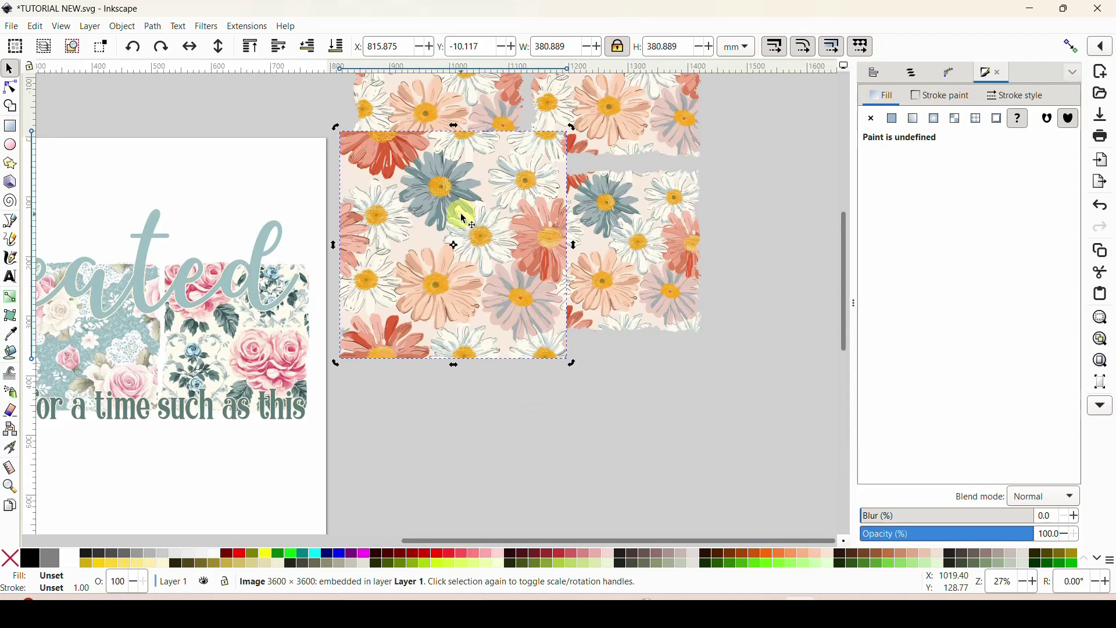
{"action": "right_click", "coordinate": [464, 220]}
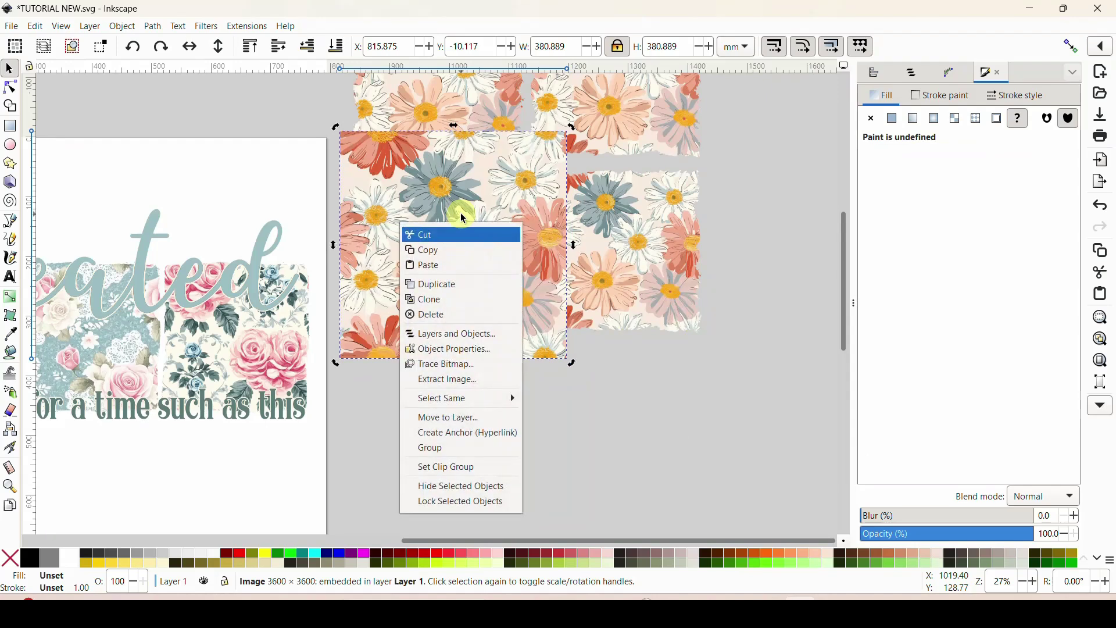
{"action": "left_click", "coordinate": [337, 49]}
{"action": "left_click", "coordinate": [335, 47]}
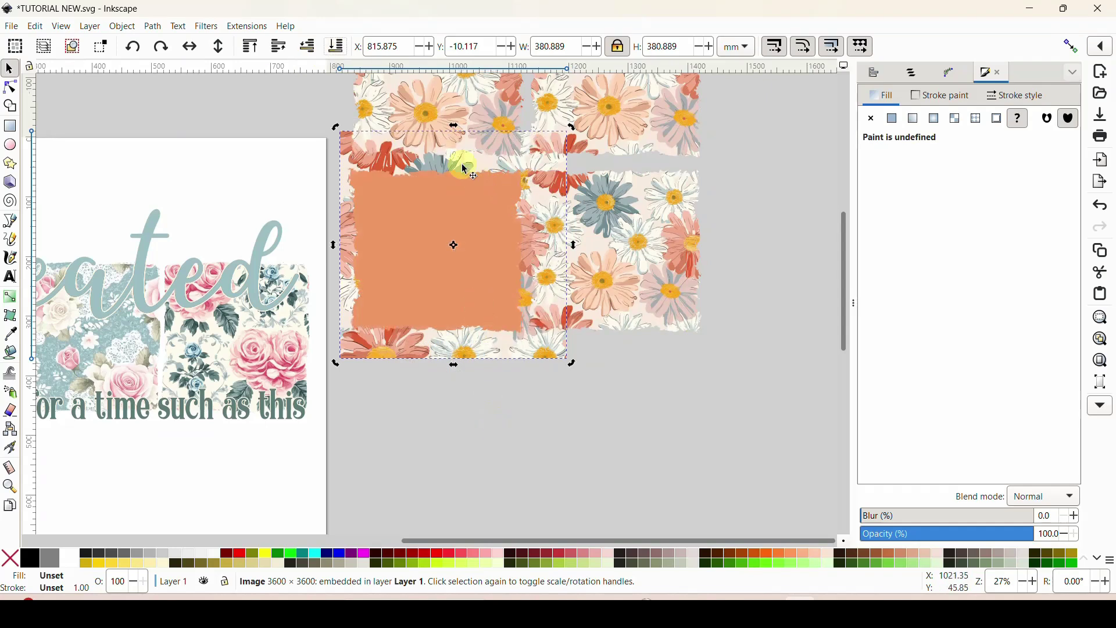
- Clip the enlarged daisy image to the lower-left orange shape
{"action": "left_click", "coordinate": [482, 284], "text": "shift"}
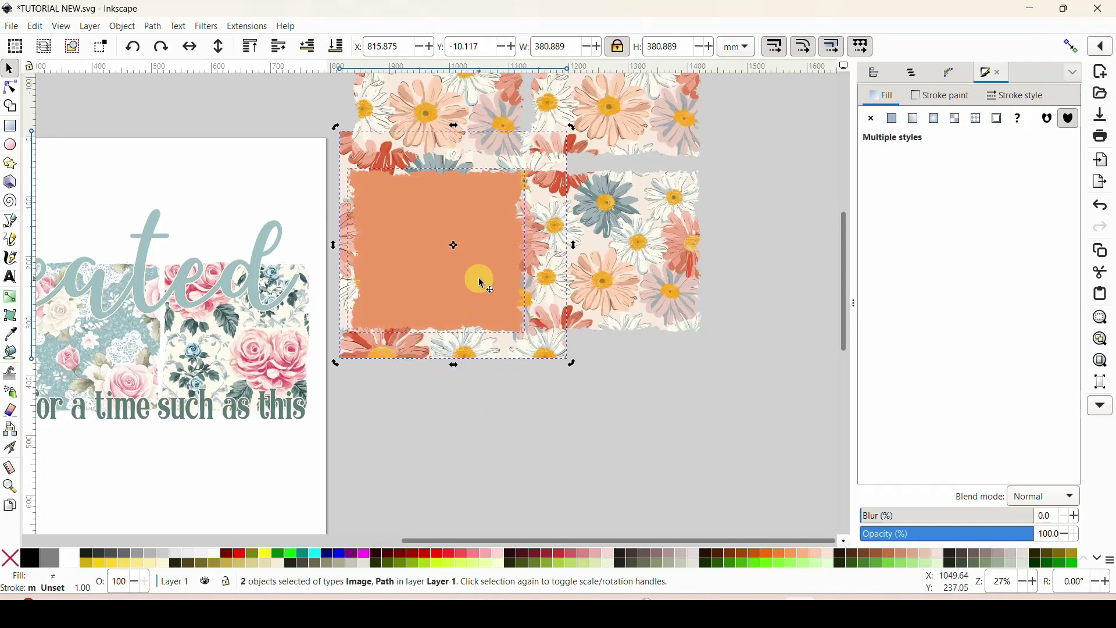
{"action": "right_click", "coordinate": [481, 284]}
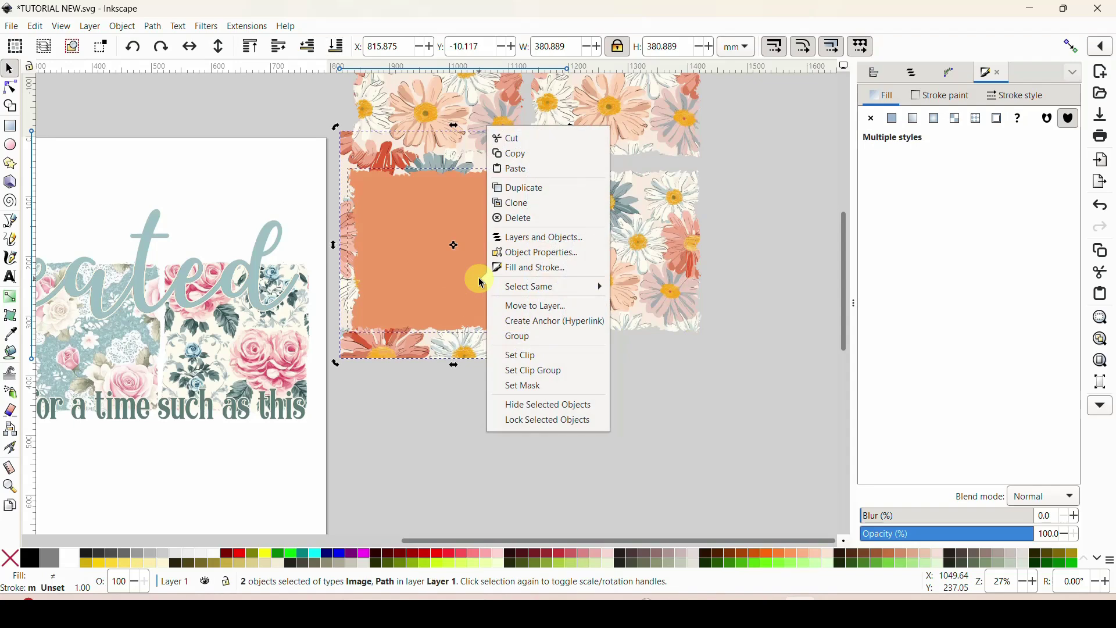
{"action": "left_click", "coordinate": [512, 355]}
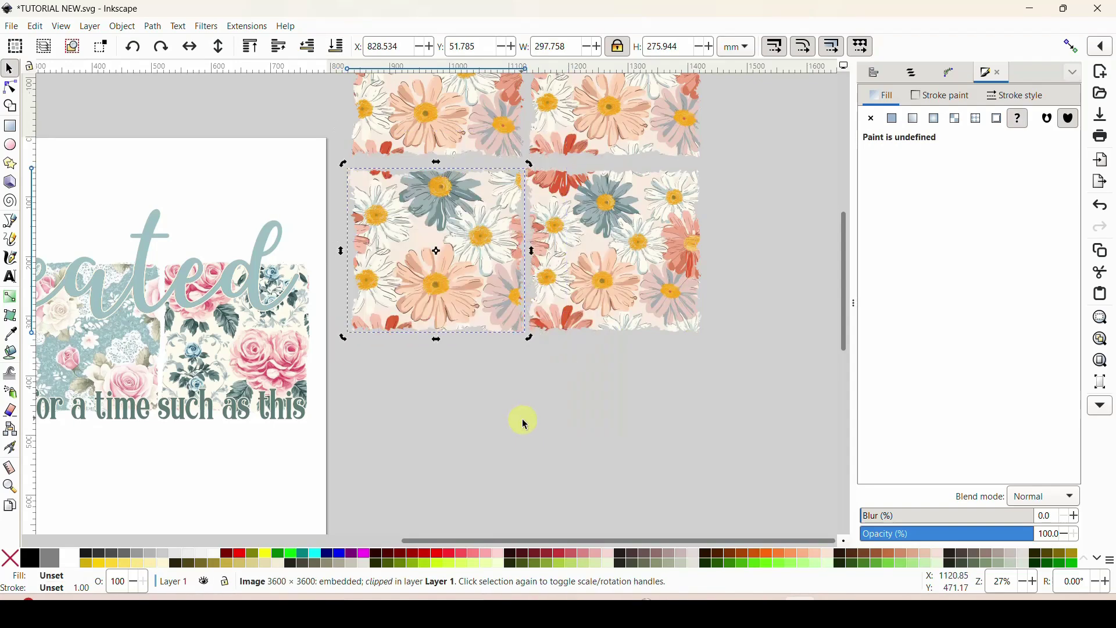
- Compare the four clipped daisy frames with the MAMA and Created reference designs
{"action": "left_click", "coordinate": [522, 419]}
{"action": "scroll", "coordinate": [523, 420], "scroll_direction": "up", "scroll_amount": 5}
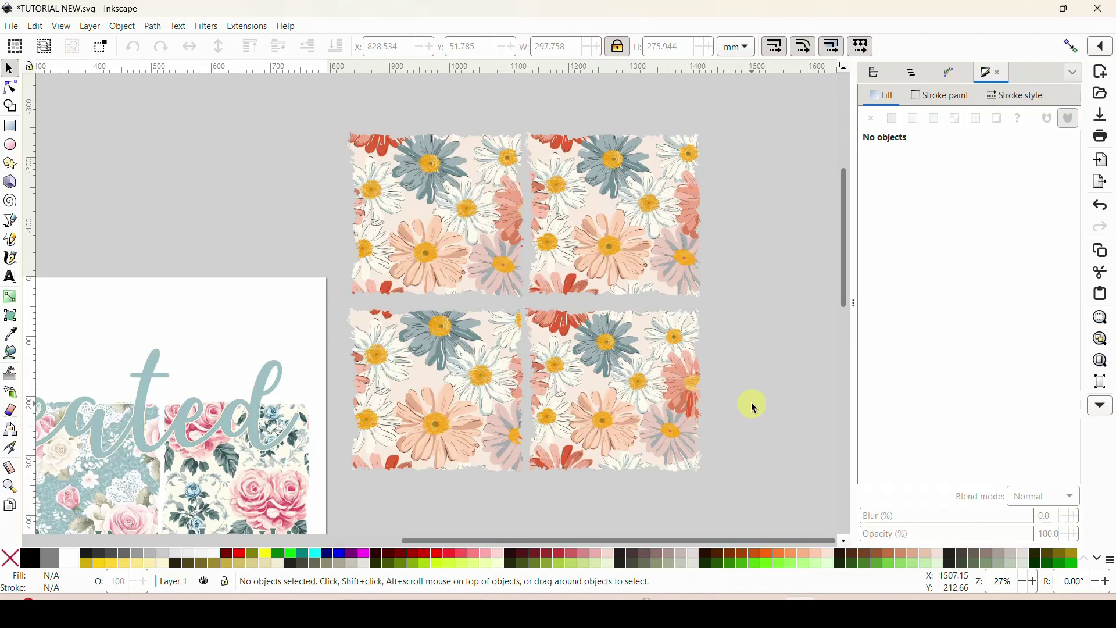
{"action": "scroll", "coordinate": [752, 403], "scroll_direction": "down", "scroll_amount": 3}
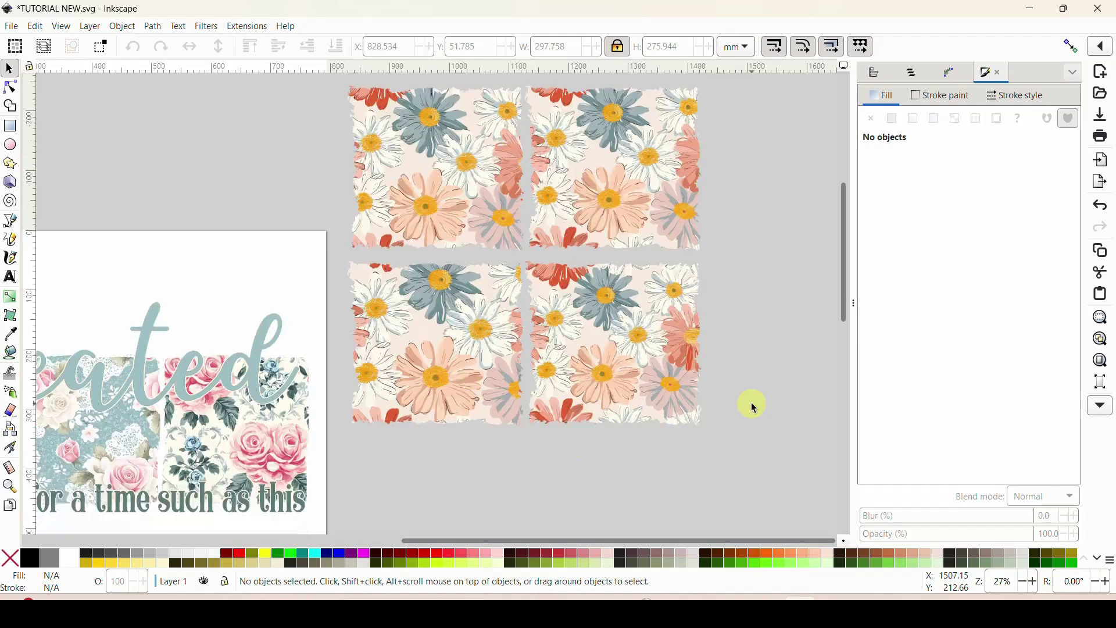
{"action": "left_click_drag", "start_coordinate": [624, 543], "coordinate": [247, 531]}
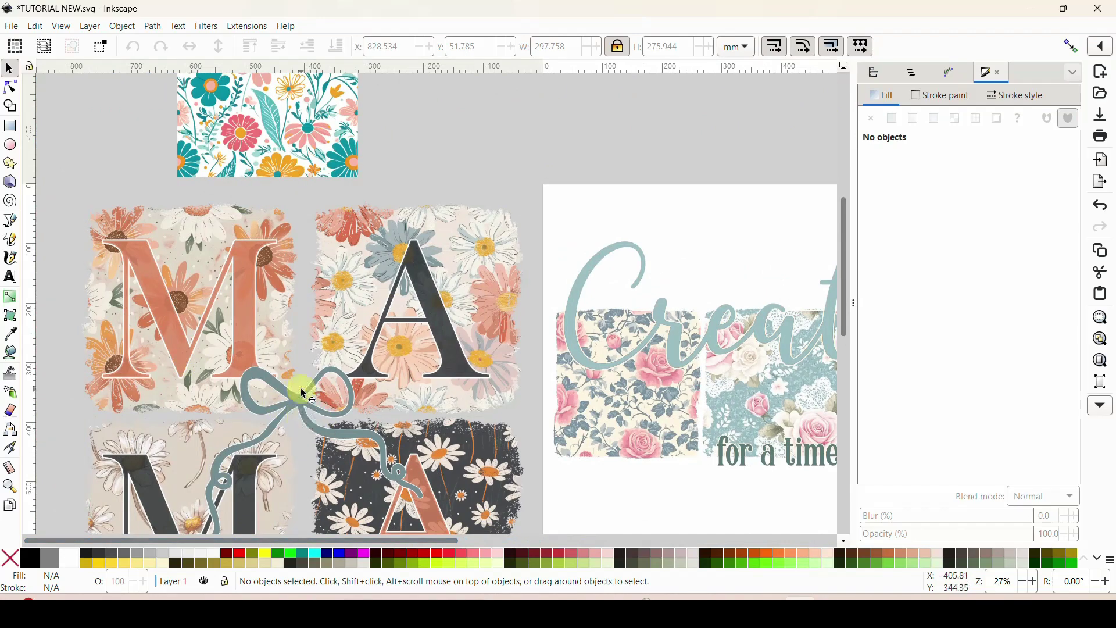
{"action": "left_click_drag", "start_coordinate": [313, 542], "coordinate": [713, 542]}
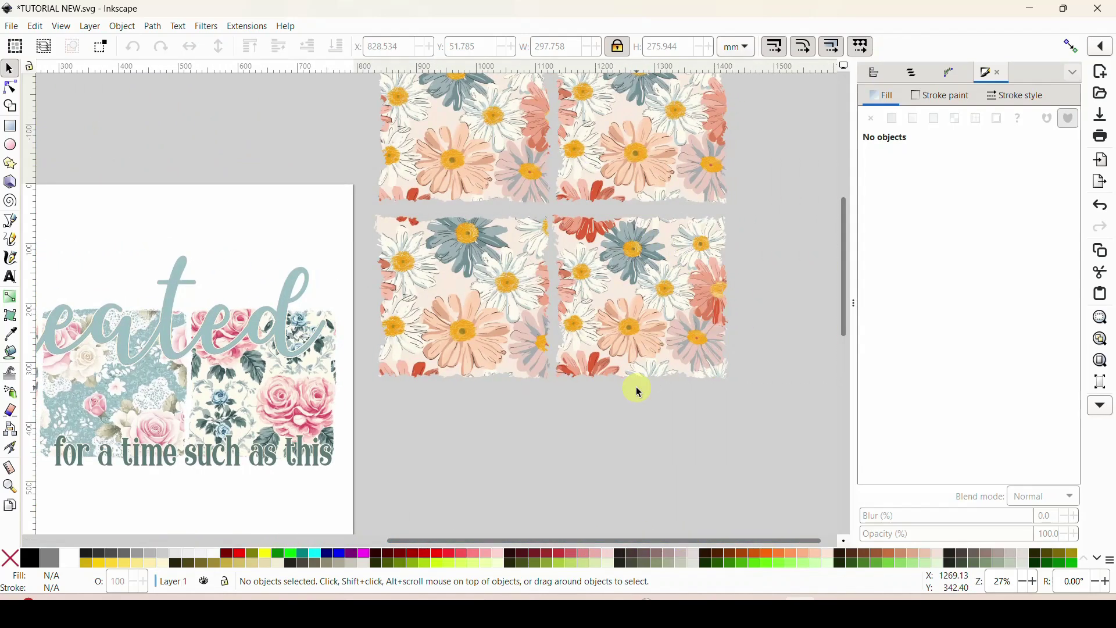
{"action": "left_click_drag", "start_coordinate": [550, 539], "coordinate": [227, 541]}
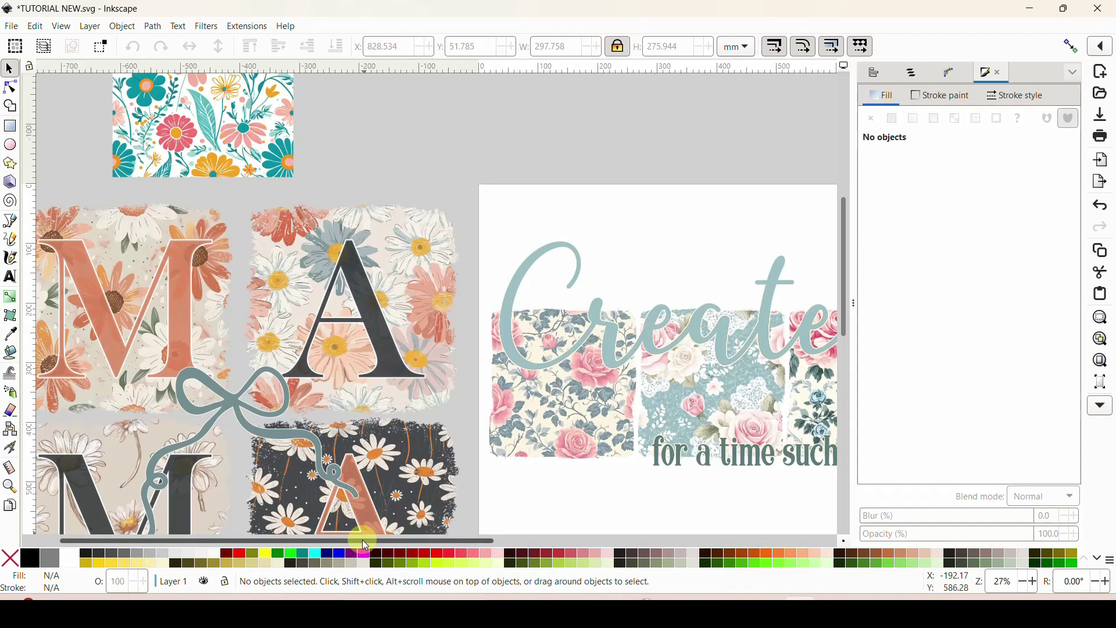
{"action": "left_click_drag", "start_coordinate": [365, 544], "coordinate": [510, 543]}
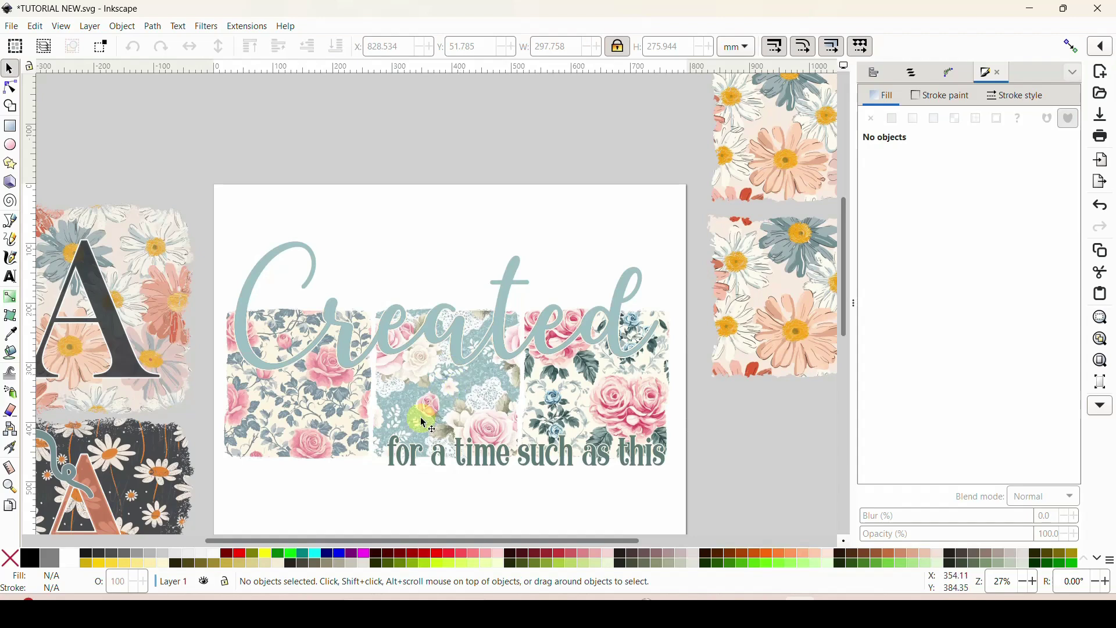
{"action": "left_click_drag", "start_coordinate": [409, 541], "coordinate": [599, 540]}
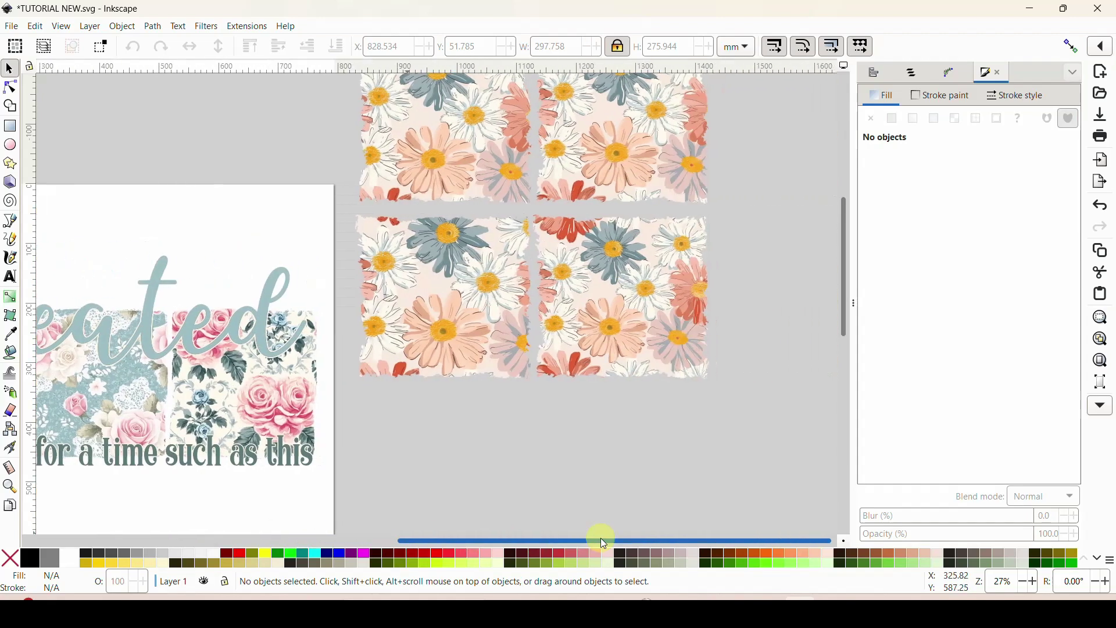
{"action": "scroll", "coordinate": [674, 444], "scroll_direction": "up", "scroll_amount": 3}
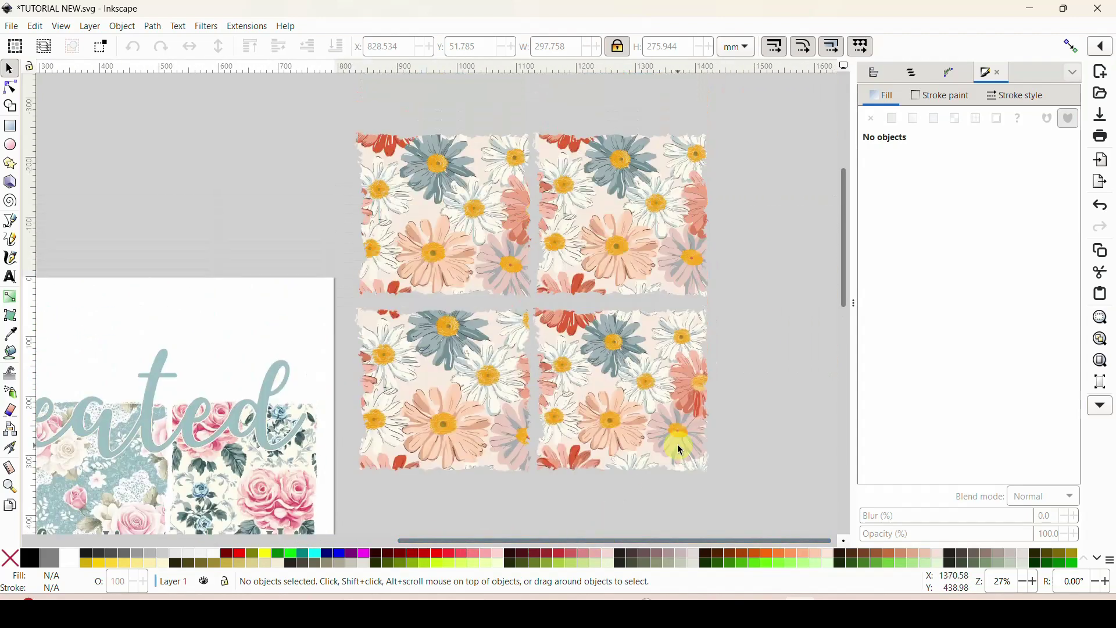
- Add a text letter M above the page, enlarge it to about 251 × 265 mm, and shift it slightly up towards the daisy frames
{"action": "left_click", "coordinate": [11, 278]}
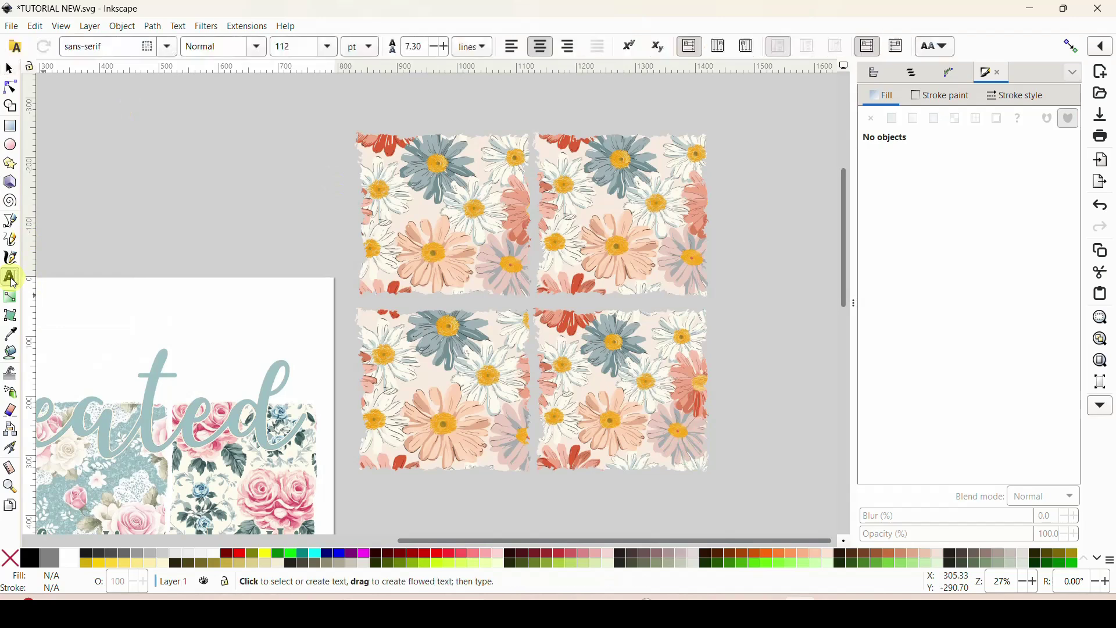
{"action": "left_click", "coordinate": [164, 178]}
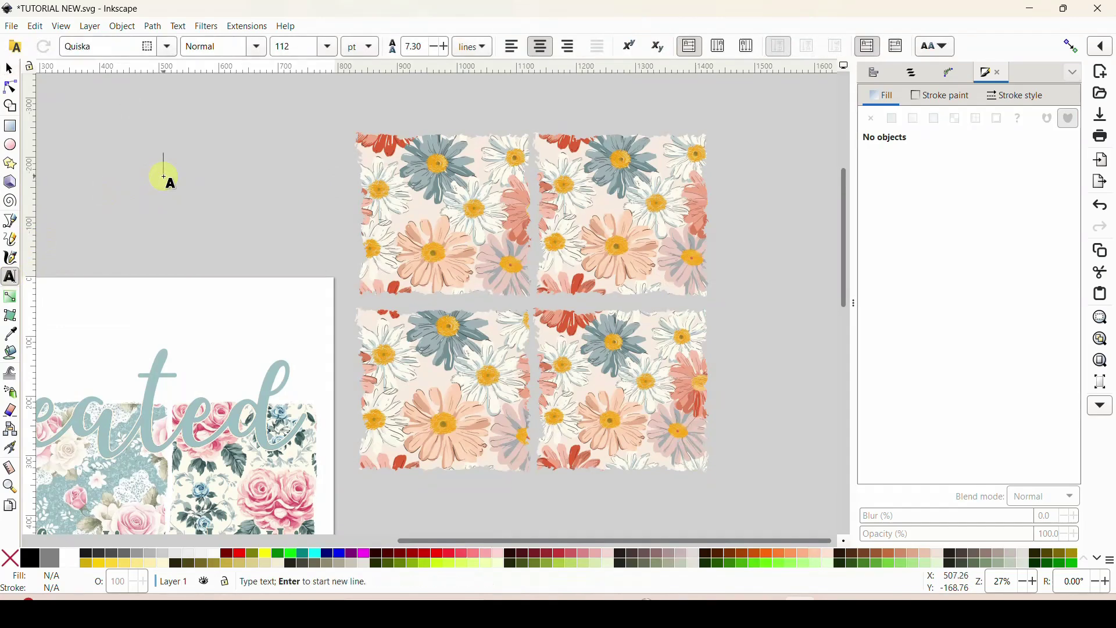
{"action": "type", "text": "M"}
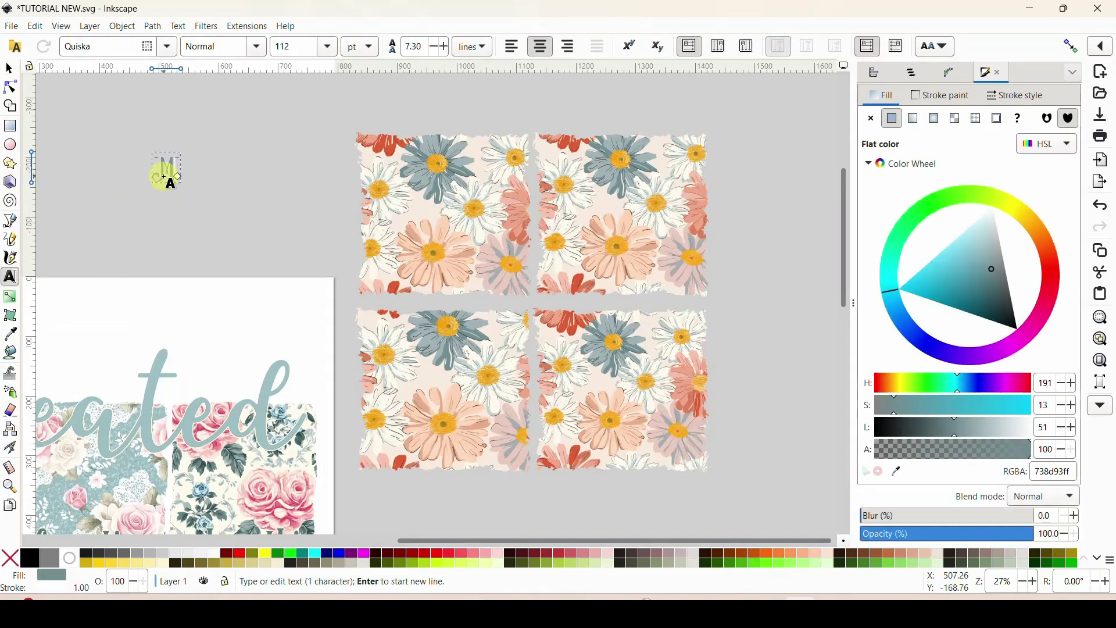
{"action": "left_click", "coordinate": [9, 69]}
{"action": "left_click_drag", "start_coordinate": [187, 191], "coordinate": [319, 317]}
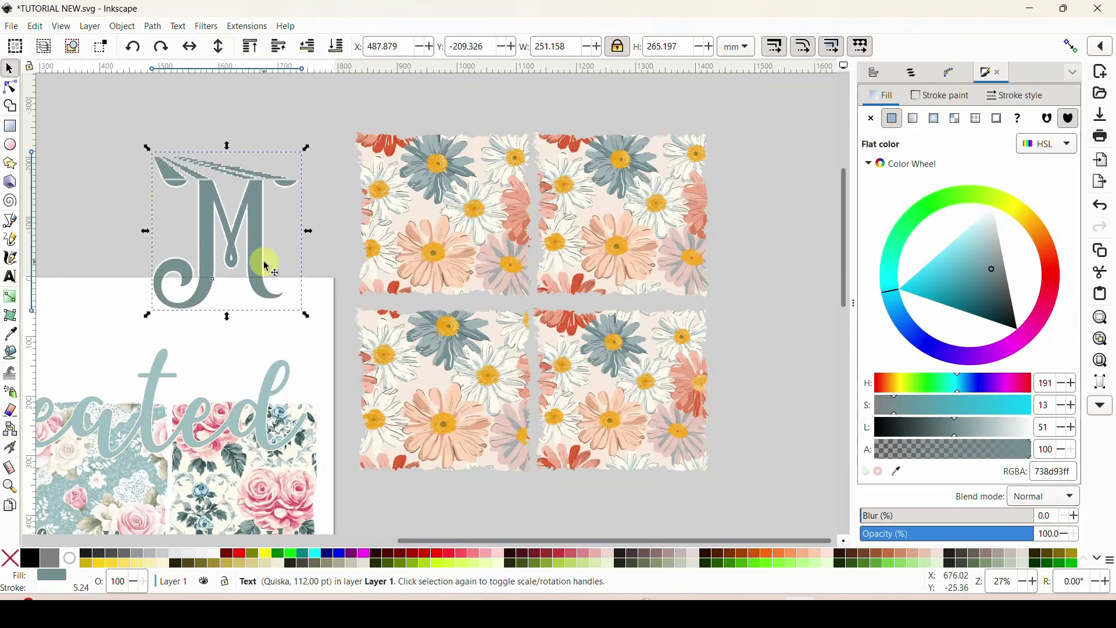
{"action": "left_click_drag", "start_coordinate": [264, 254], "coordinate": [281, 224]}
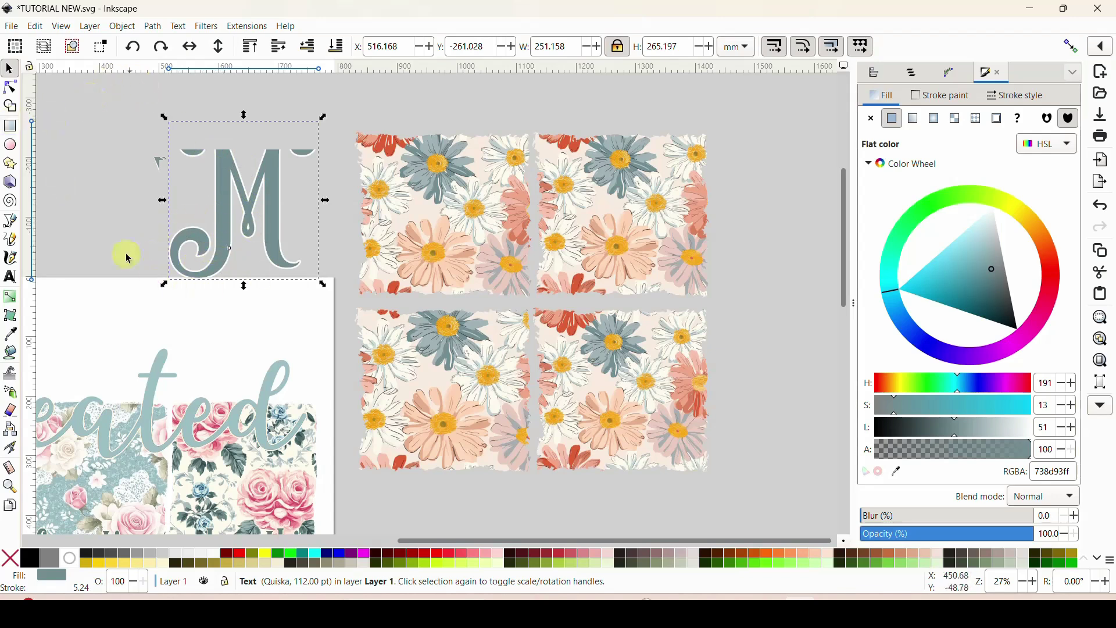
- Change the letter M's font to Varsity Signature
{"action": "left_click", "coordinate": [10, 278]}
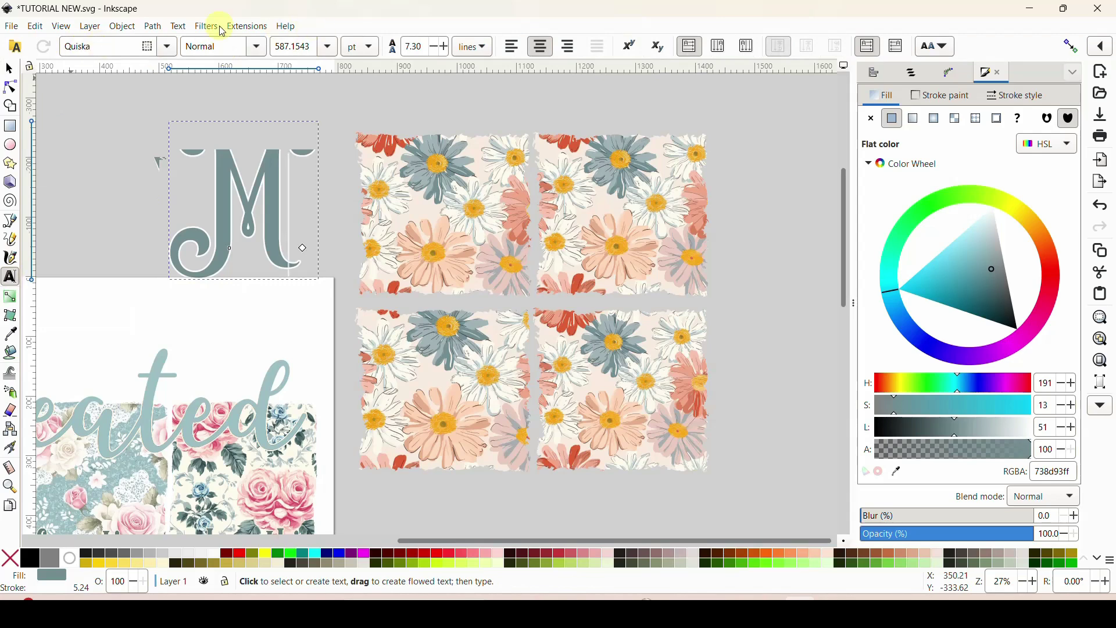
{"action": "left_click", "coordinate": [168, 46]}
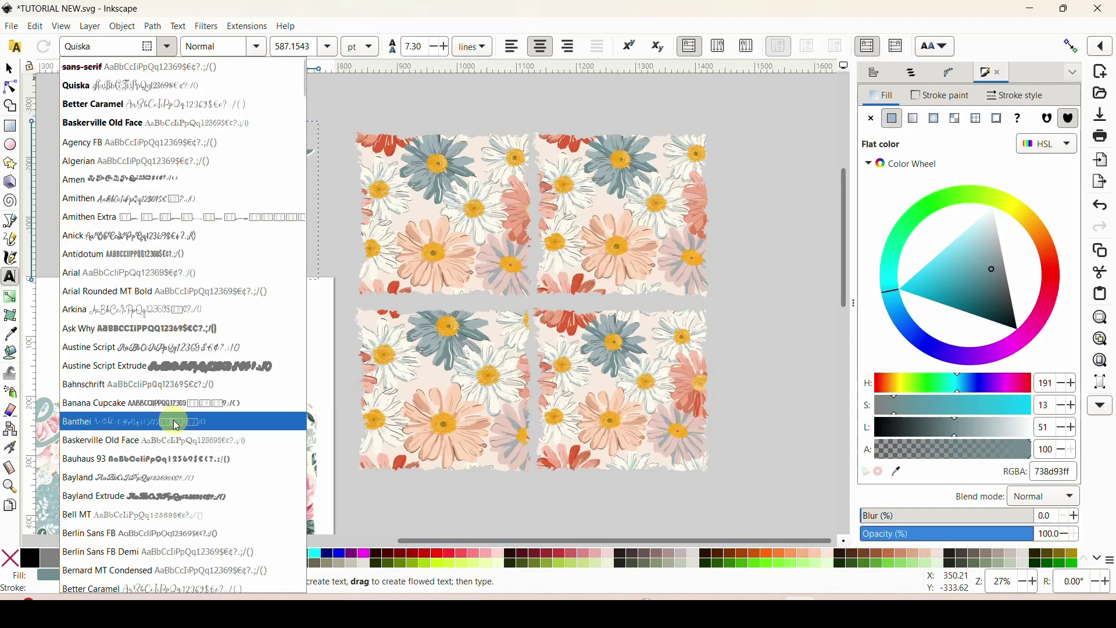
{"action": "scroll", "coordinate": [173, 420], "scroll_direction": "down", "scroll_amount": 10}
{"action": "scroll", "coordinate": [173, 420], "scroll_direction": "down", "scroll_amount": 20}
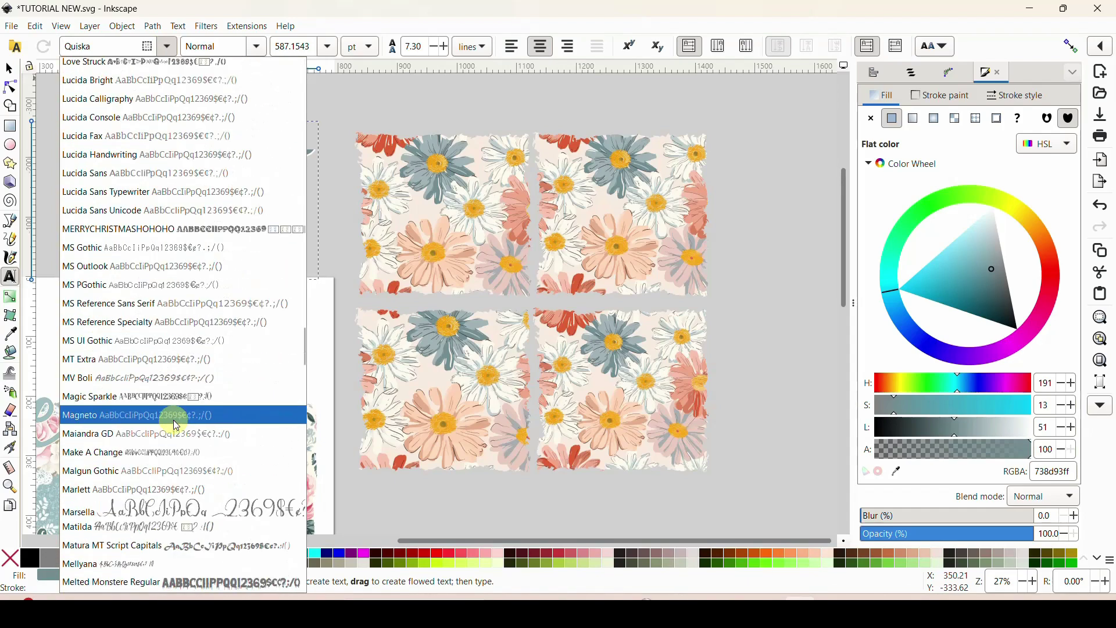
{"action": "scroll", "coordinate": [173, 423], "scroll_direction": "down", "scroll_amount": 10}
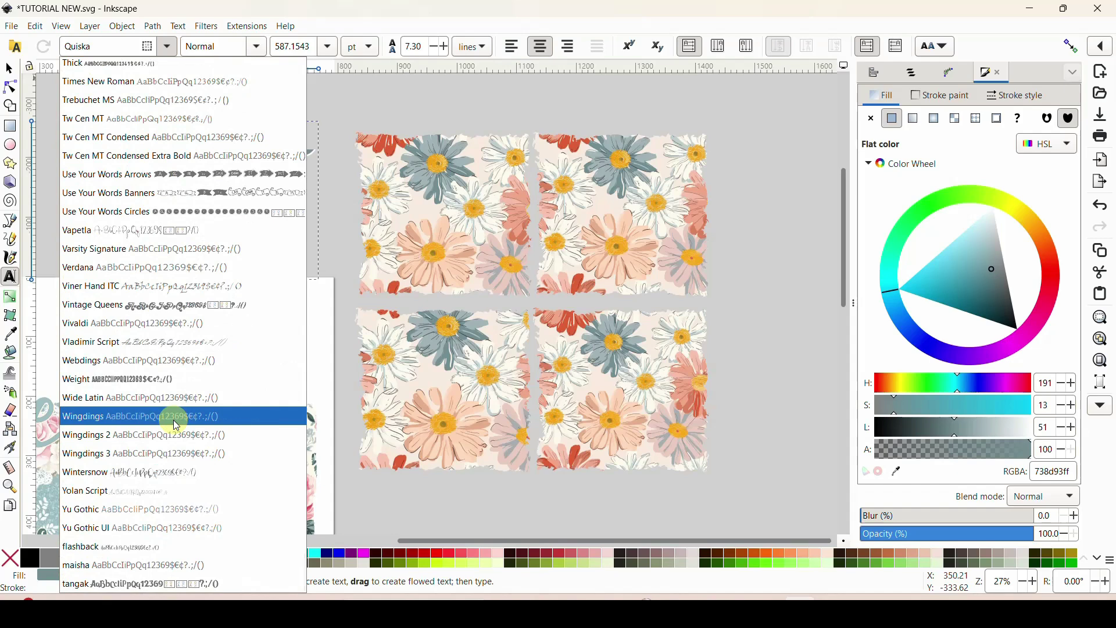
{"action": "left_click", "coordinate": [176, 250]}
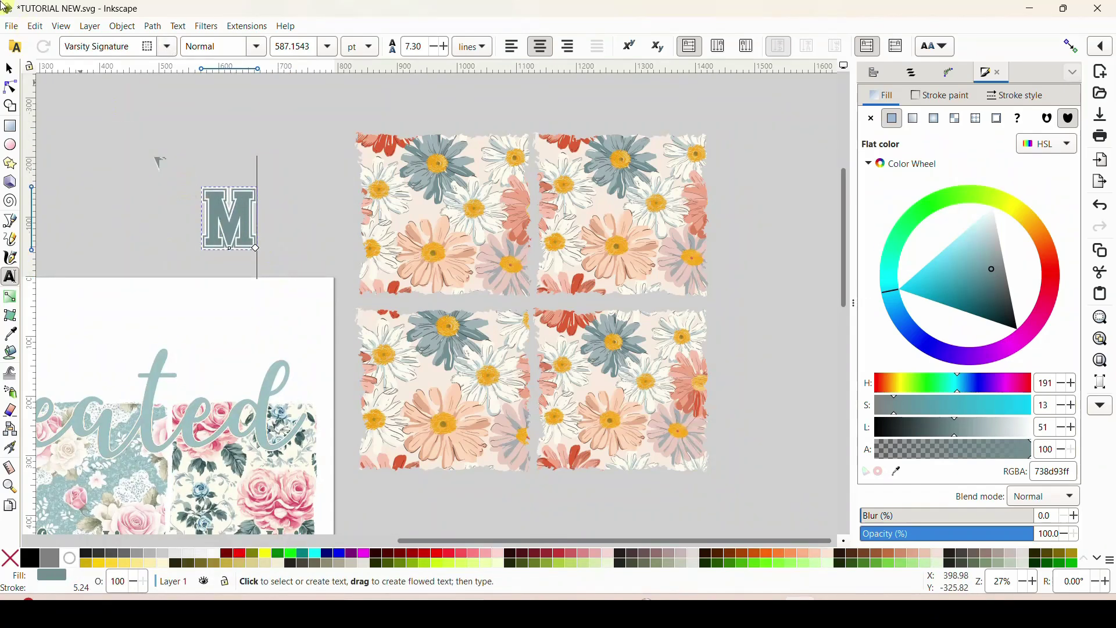
- Enlarge the varsity M to about 218 × 243 mm and place it centred over the upper-left daisy frame
{"action": "left_click", "coordinate": [9, 68]}
{"action": "left_click_drag", "start_coordinate": [262, 255], "coordinate": [338, 357]}
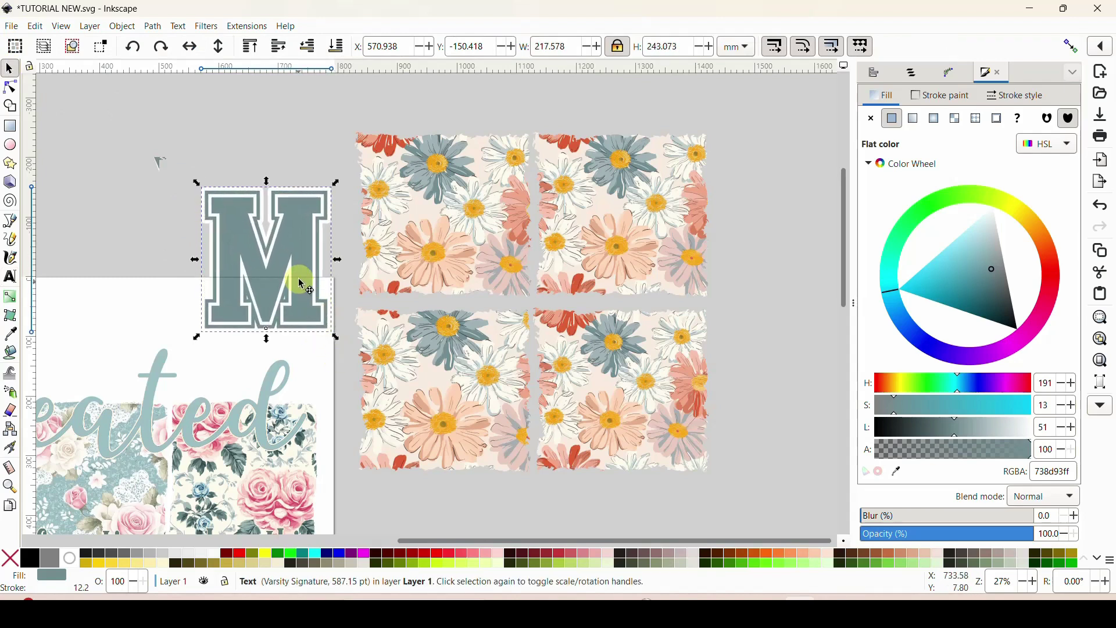
{"action": "left_click_drag", "start_coordinate": [302, 284], "coordinate": [477, 238]}
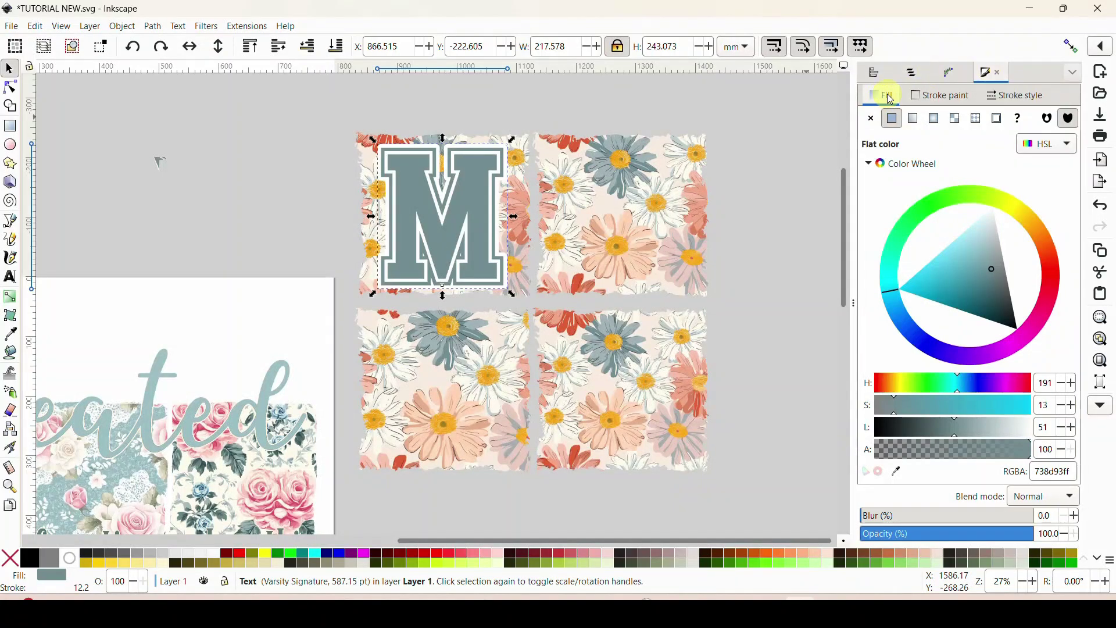
{"action": "left_click_drag", "start_coordinate": [406, 187], "coordinate": [406, 186]}
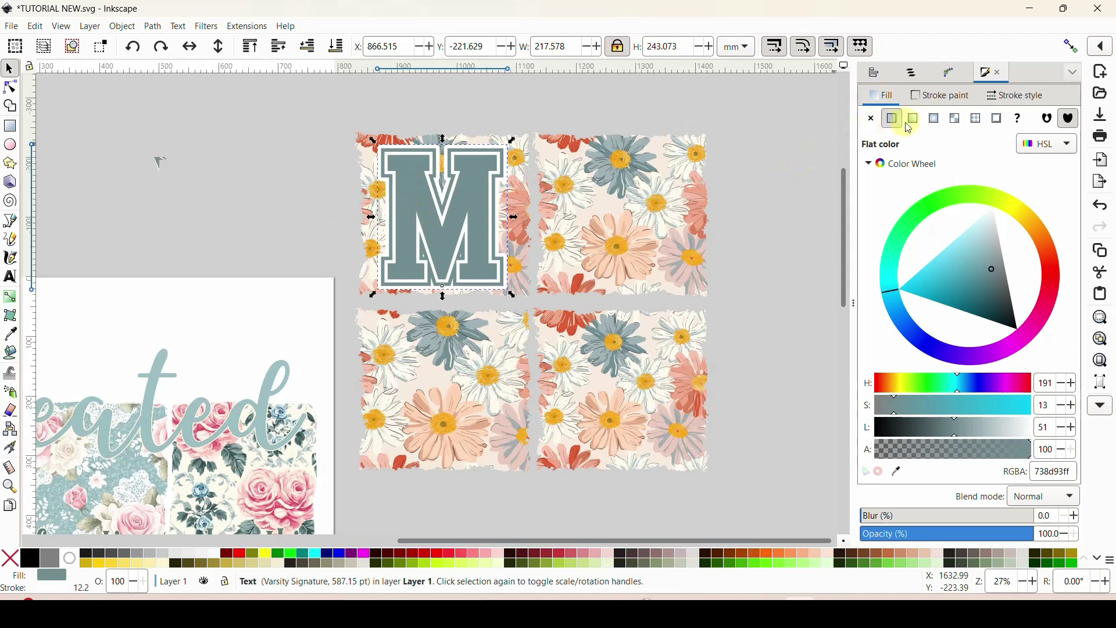
- Remove the M's stroke paint and restore it as a white flat colour
{"action": "left_click", "coordinate": [940, 100]}
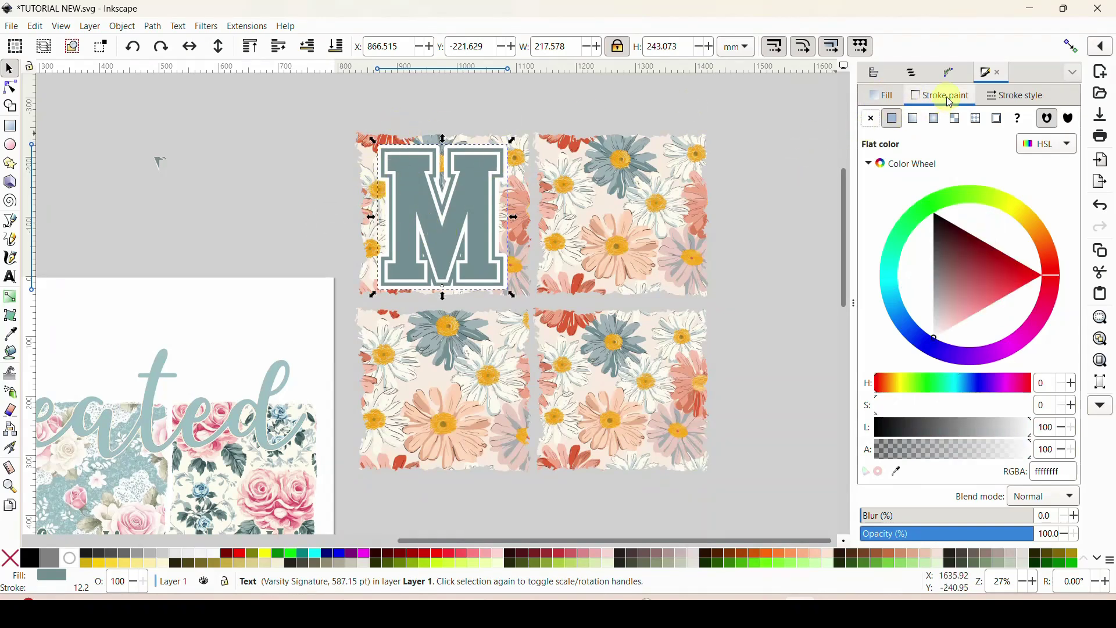
{"action": "left_click", "coordinate": [871, 122]}
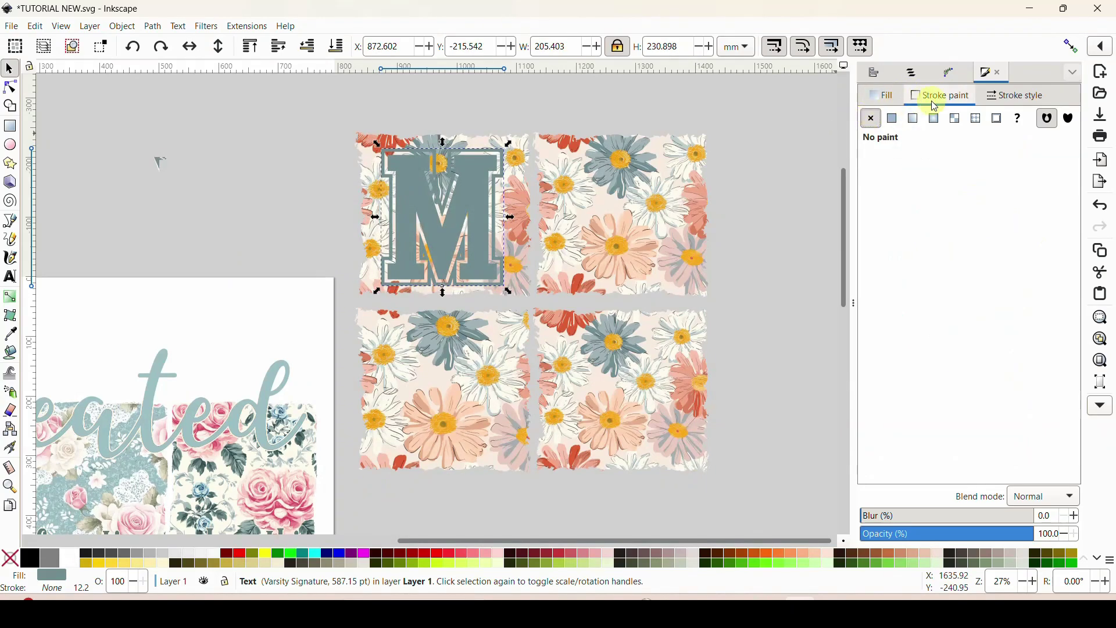
{"action": "left_click", "coordinate": [896, 119]}
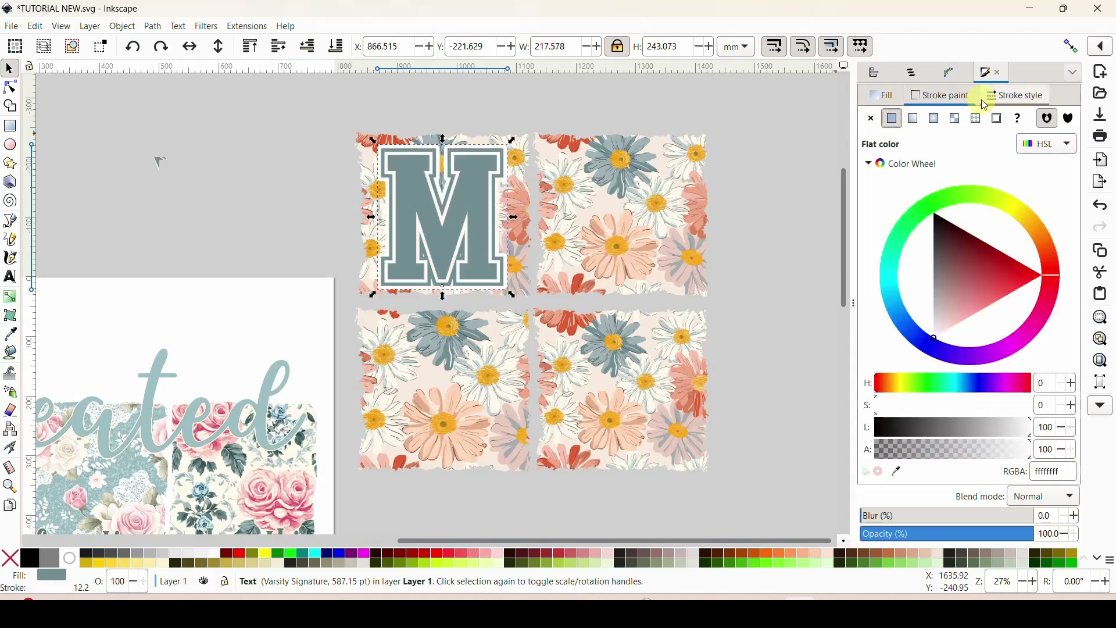
- Set the M's stroke width to 22.7 mm
{"action": "left_click", "coordinate": [1008, 96]}
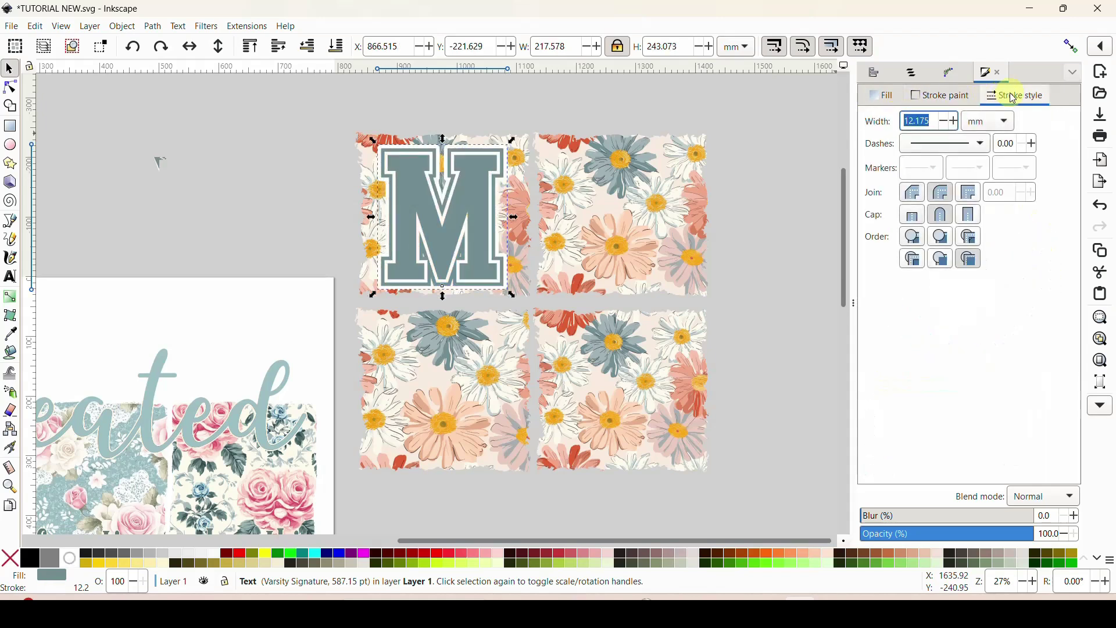
{"action": "left_click", "coordinate": [948, 126]}
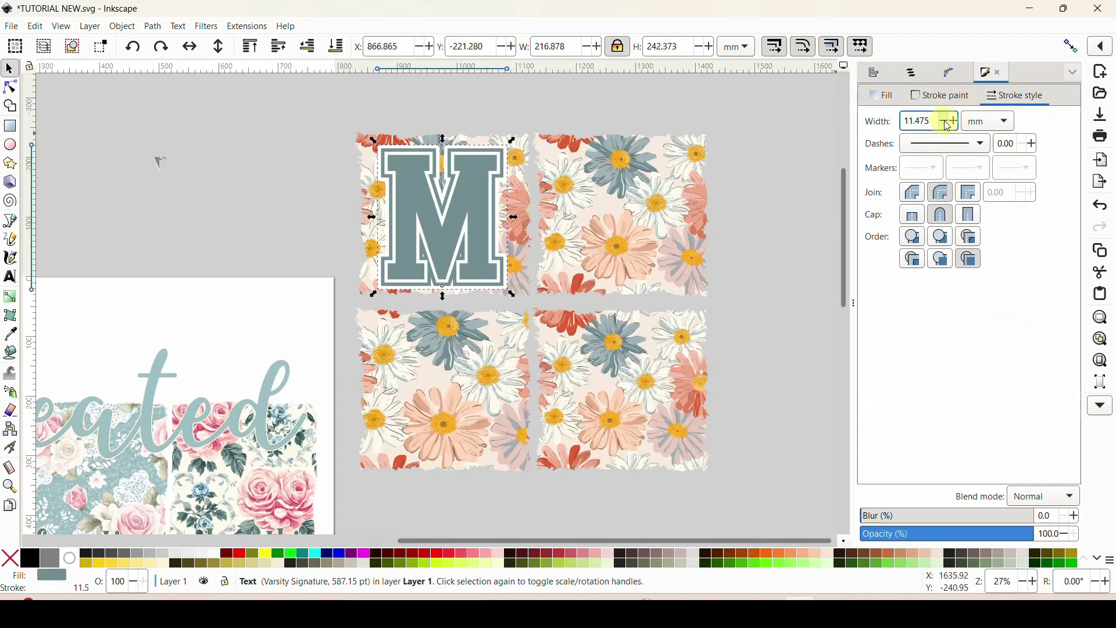
{"action": "left_click", "coordinate": [948, 125]}
{"action": "type", "text": "0"}
{"action": "key", "text": "Return"}
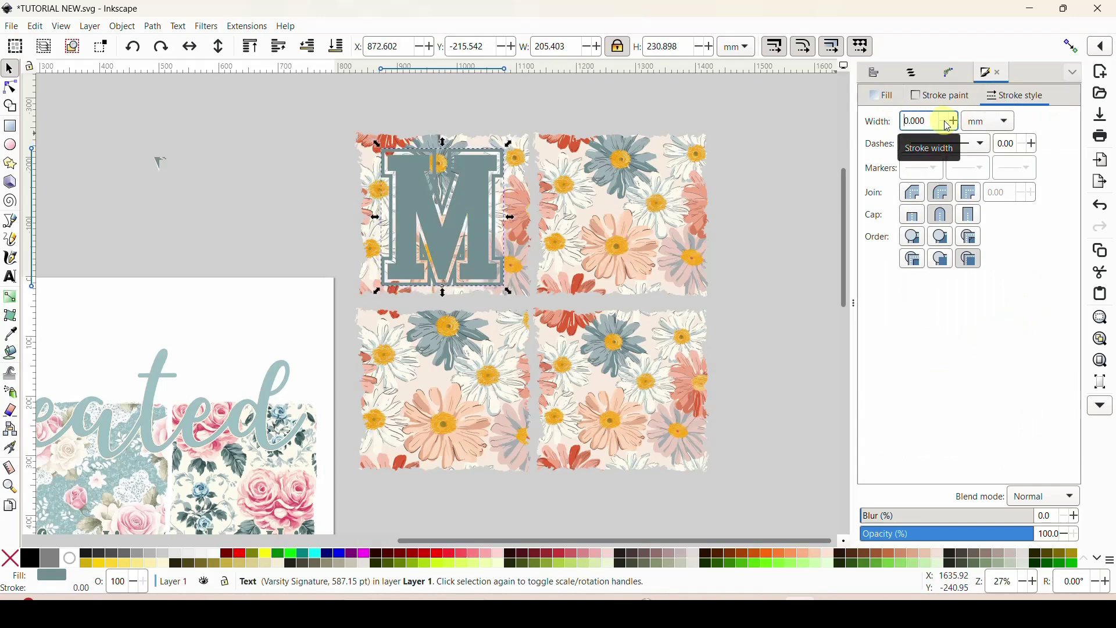
{"action": "left_click", "coordinate": [954, 122]}
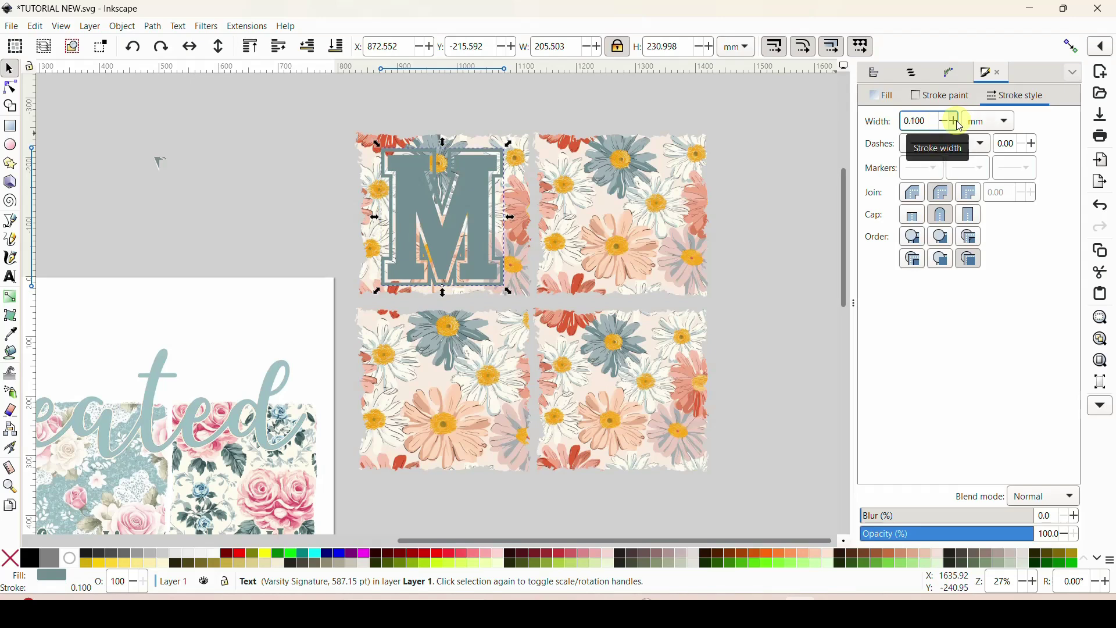
{"action": "left_click_drag", "start_coordinate": [959, 122], "coordinate": [959, 122]}
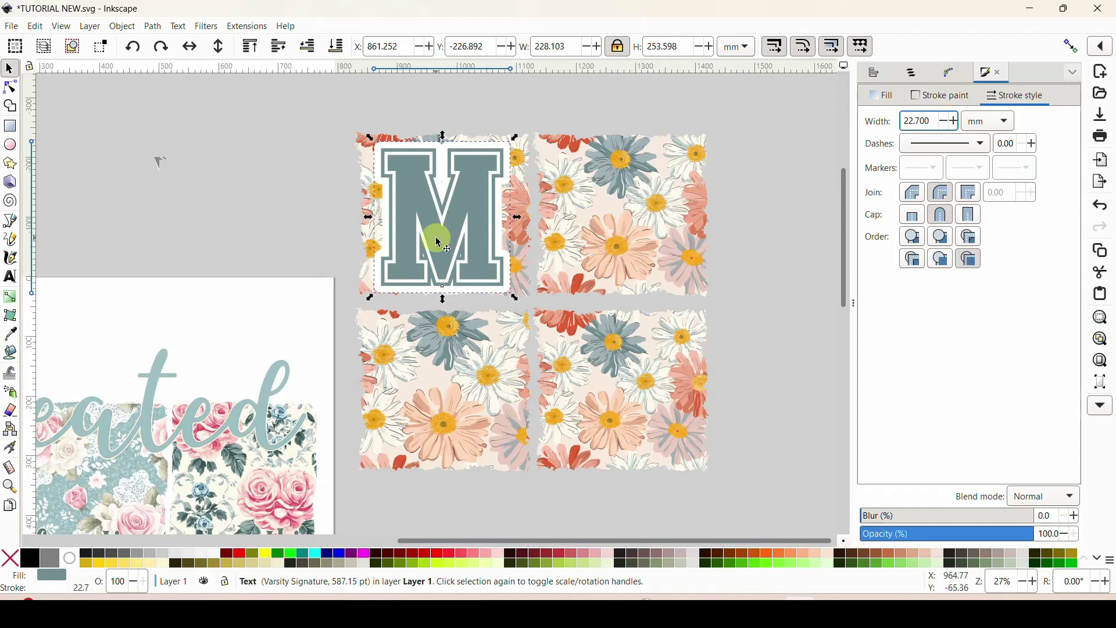
- Recolour the M's stroke to purple, 514b8aff
{"action": "left_click", "coordinate": [944, 97]}
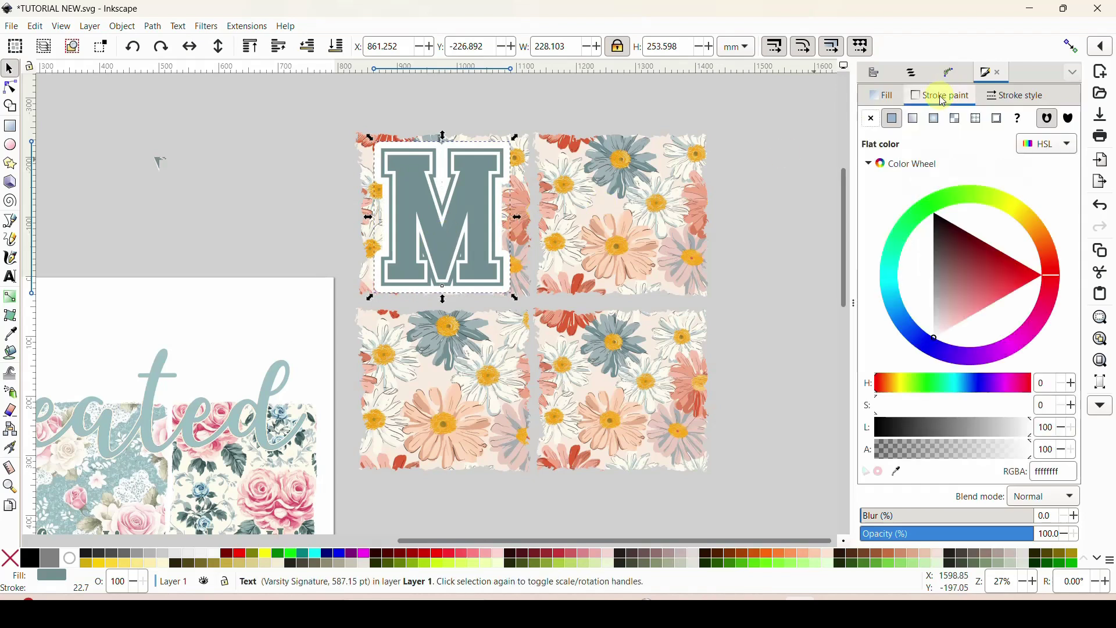
{"action": "left_click", "coordinate": [937, 349]}
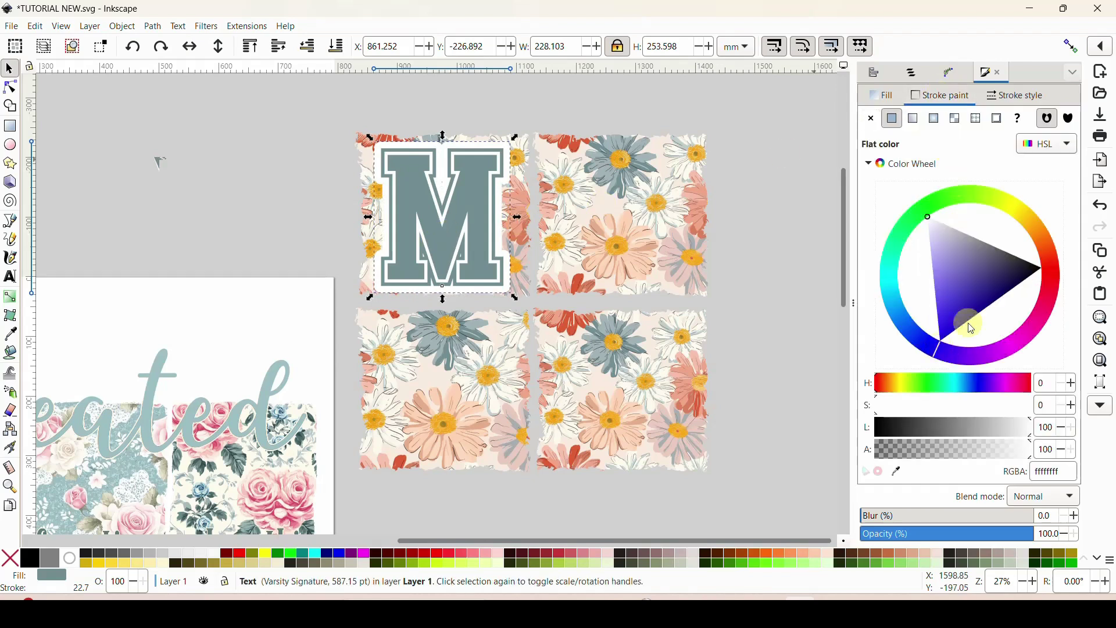
{"action": "mouse_move", "coordinate": [927, 215]}
{"action": "left_mouse_down"}
{"action": "mouse_move", "coordinate": [972, 279]}
{"action": "mouse_move", "coordinate": [959, 306]}
{"action": "mouse_move", "coordinate": [983, 246]}
{"action": "mouse_move", "coordinate": [948, 273]}
{"action": "mouse_move", "coordinate": [995, 265]}
{"action": "mouse_move", "coordinate": [984, 271]}
{"action": "left_mouse_up"}
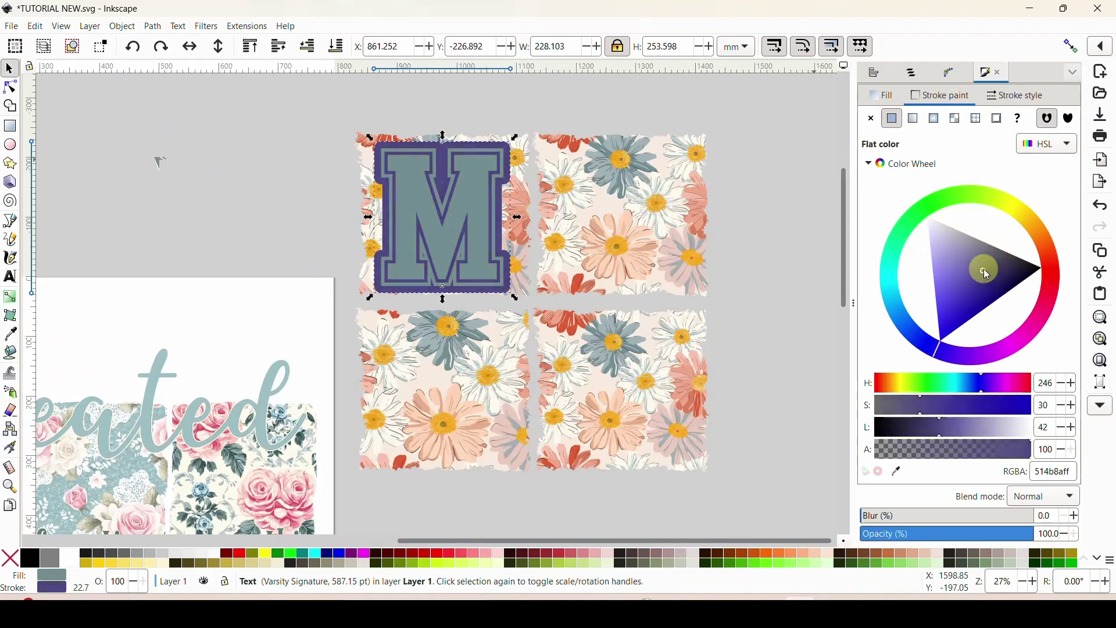
- Sample colours from the upper-right daisy pattern for the M's stroke, settling on the orange of a flower centre, f89d0dff
{"action": "left_click", "coordinate": [899, 472]}
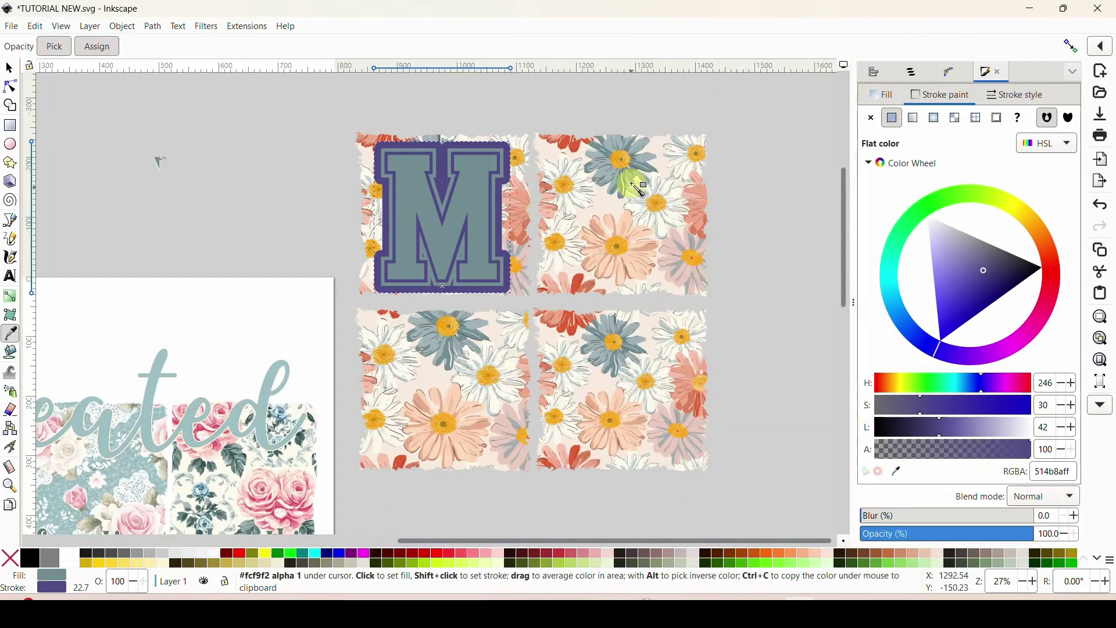
{"action": "left_click", "coordinate": [646, 155]}
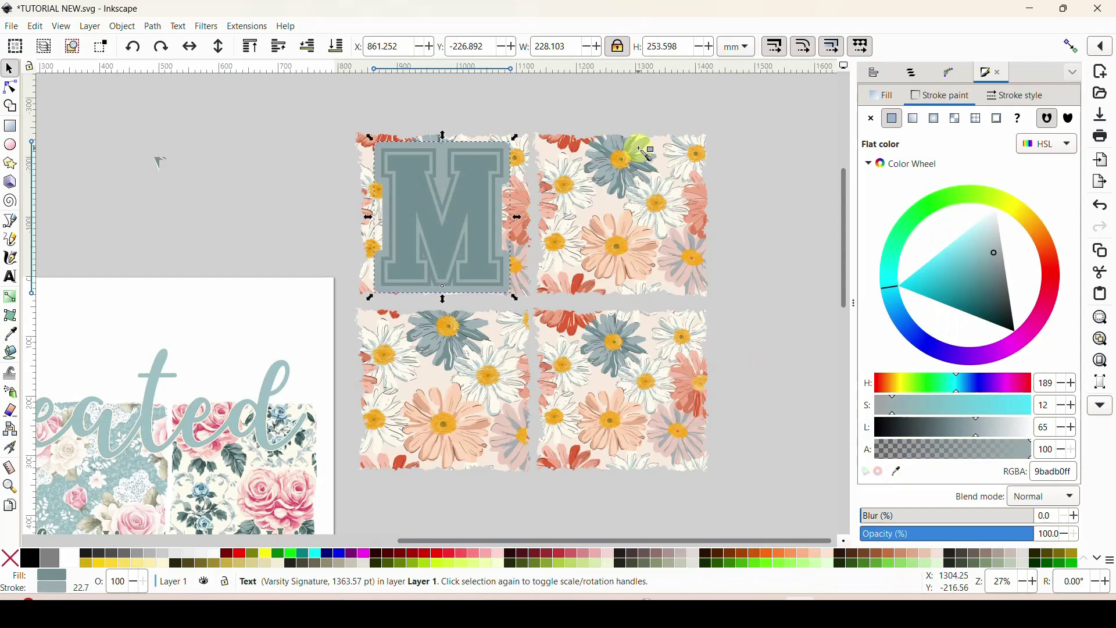
{"action": "left_click", "coordinate": [905, 471]}
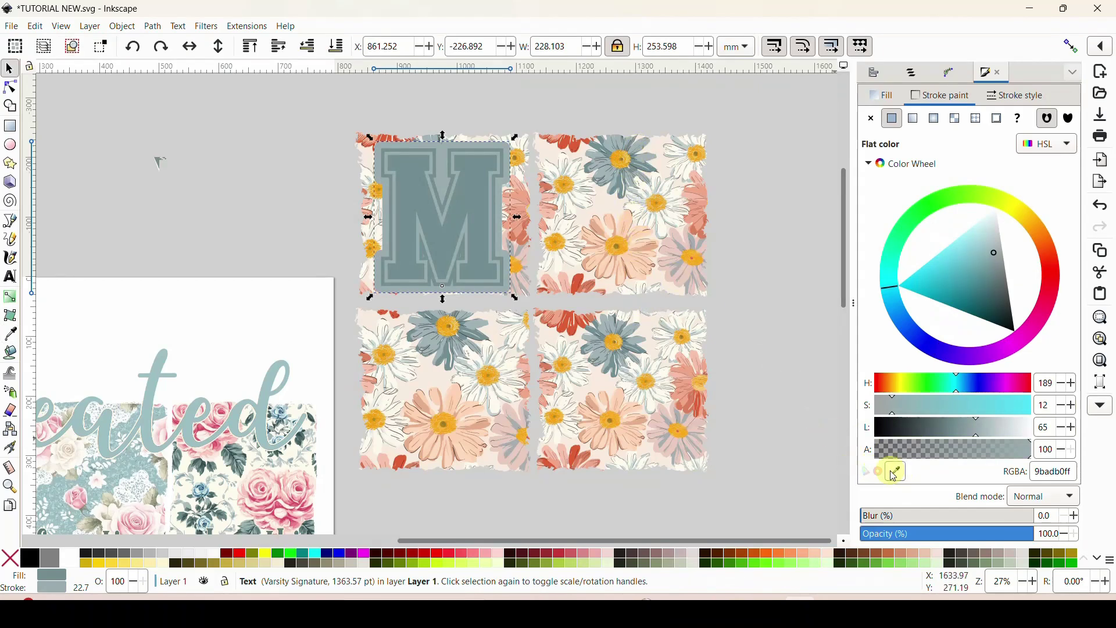
{"action": "left_click", "coordinate": [696, 261]}
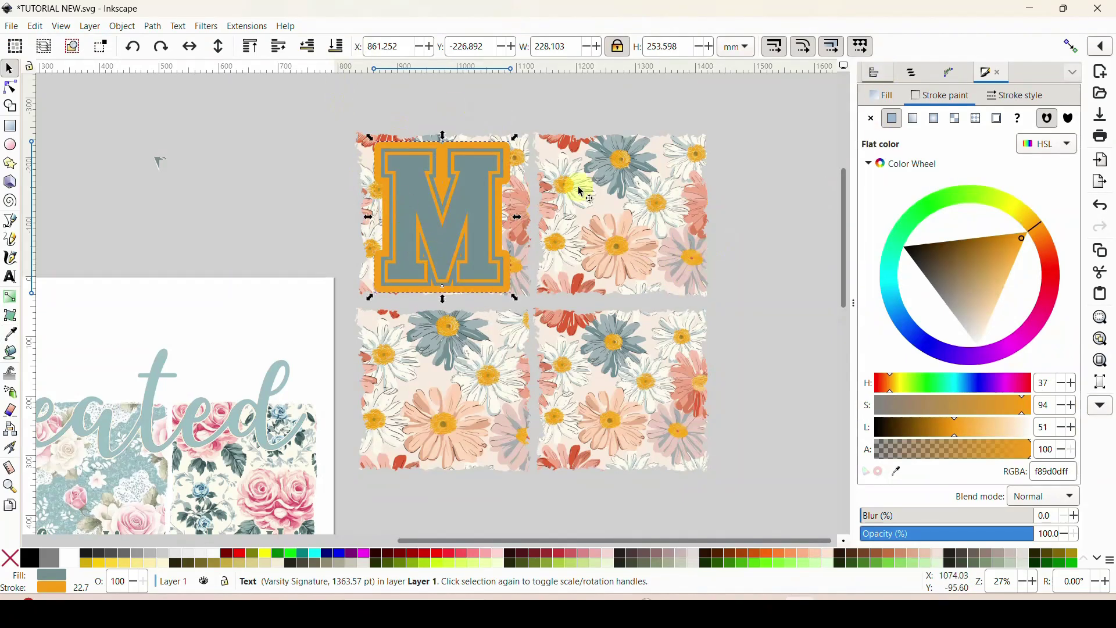
- Try several palette colours for the M's fill and adjust the shade to a soft yellow, f4d372ff
{"action": "left_click", "coordinate": [891, 102]}
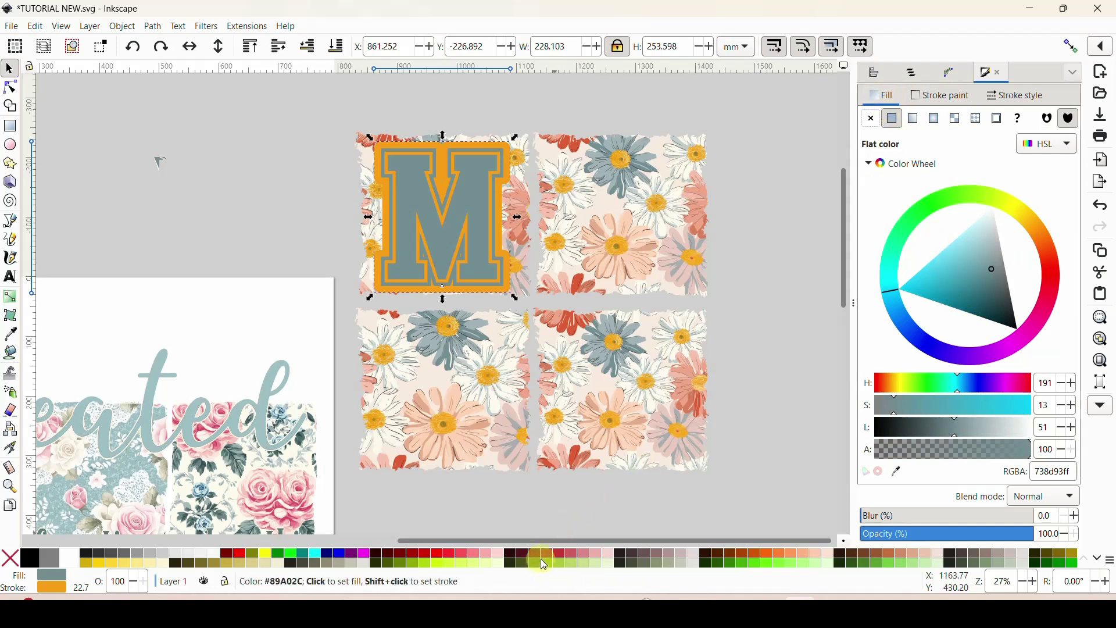
{"action": "left_click", "coordinate": [544, 564]}
{"action": "left_click", "coordinate": [576, 563]}
{"action": "left_click", "coordinate": [487, 565]}
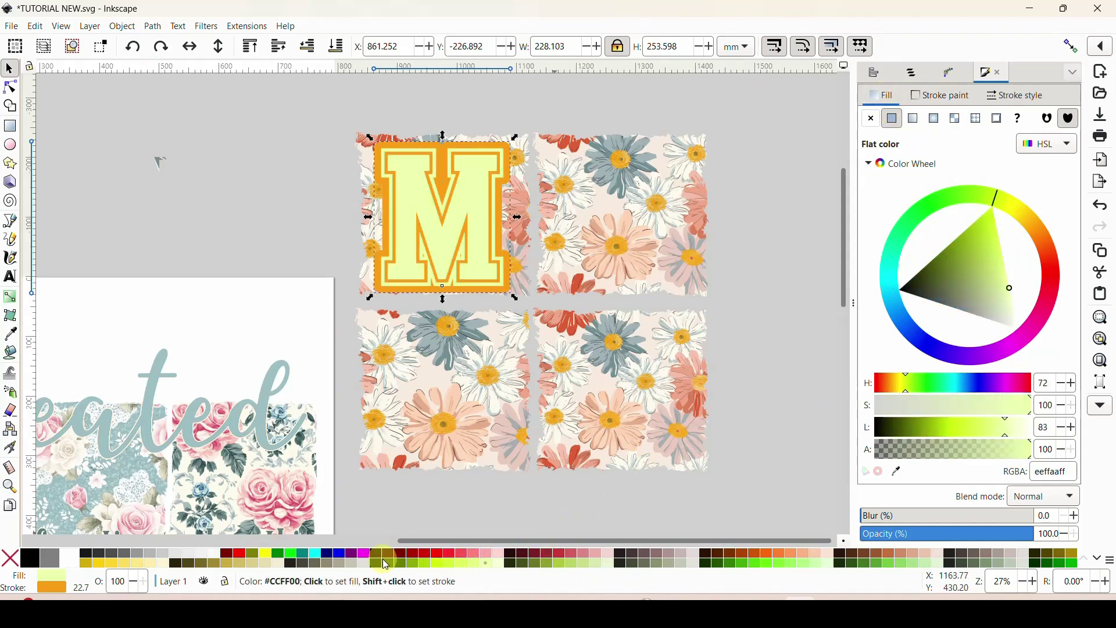
{"action": "left_click", "coordinate": [387, 564]}
{"action": "left_click", "coordinate": [339, 560]}
{"action": "left_click", "coordinate": [256, 560]}
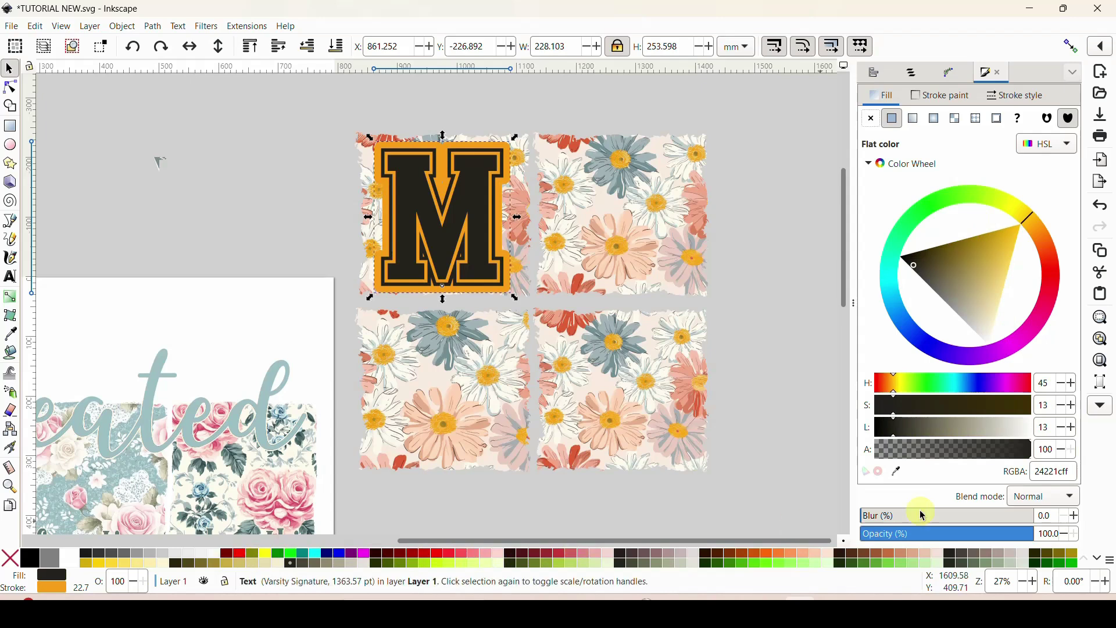
{"action": "mouse_move", "coordinate": [912, 262]}
{"action": "left_mouse_down"}
{"action": "mouse_move", "coordinate": [992, 243]}
{"action": "mouse_move", "coordinate": [1003, 280]}
{"action": "left_mouse_up"}
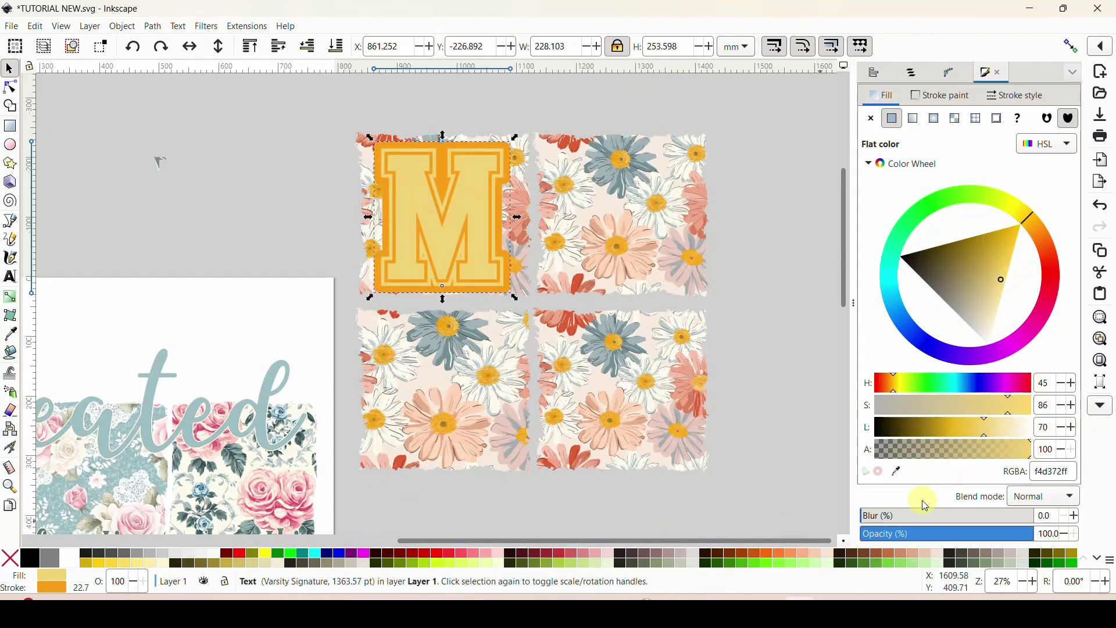
- Recolour the M's fill to the cream of the daisy pattern's background, f8ecdeff, and deselect the letter
{"action": "left_click", "coordinate": [898, 472]}
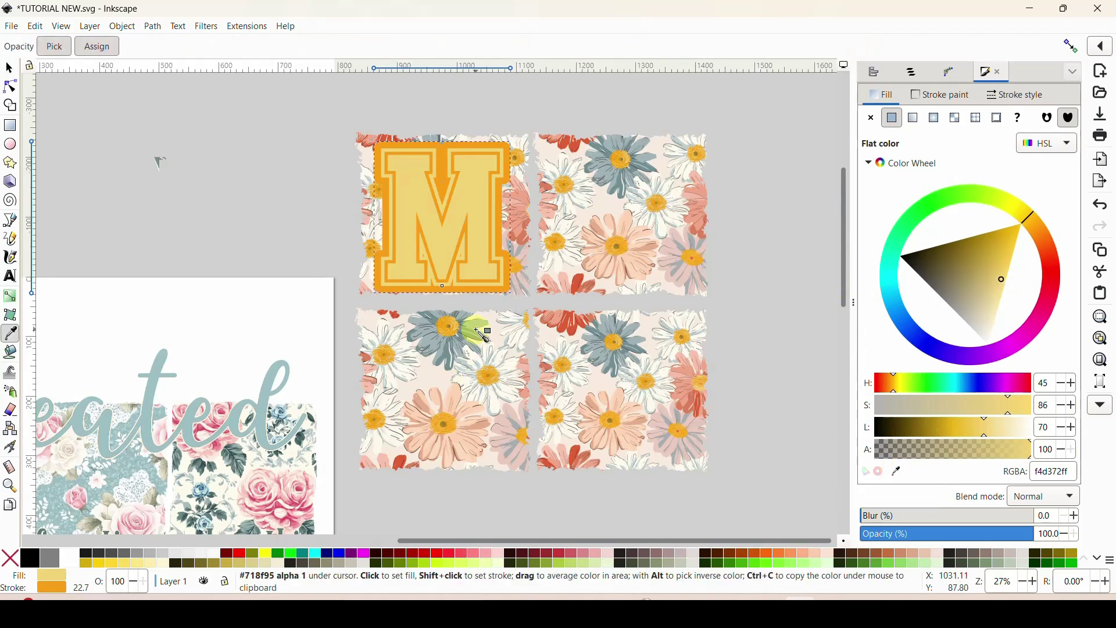
{"action": "left_click", "coordinate": [497, 335]}
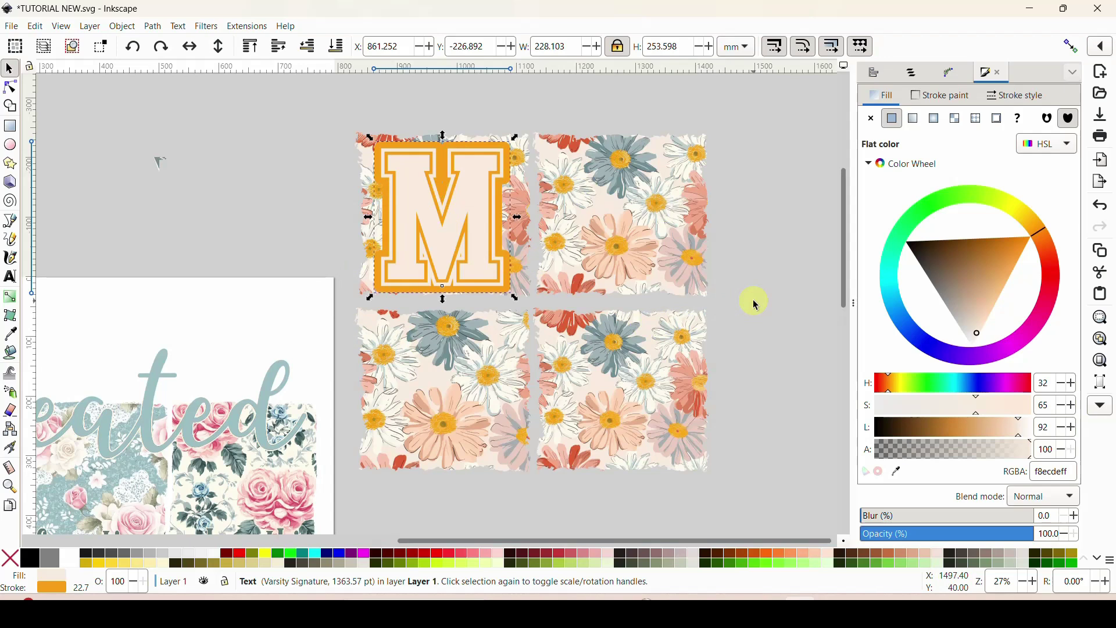
{"action": "left_click", "coordinate": [345, 174]}
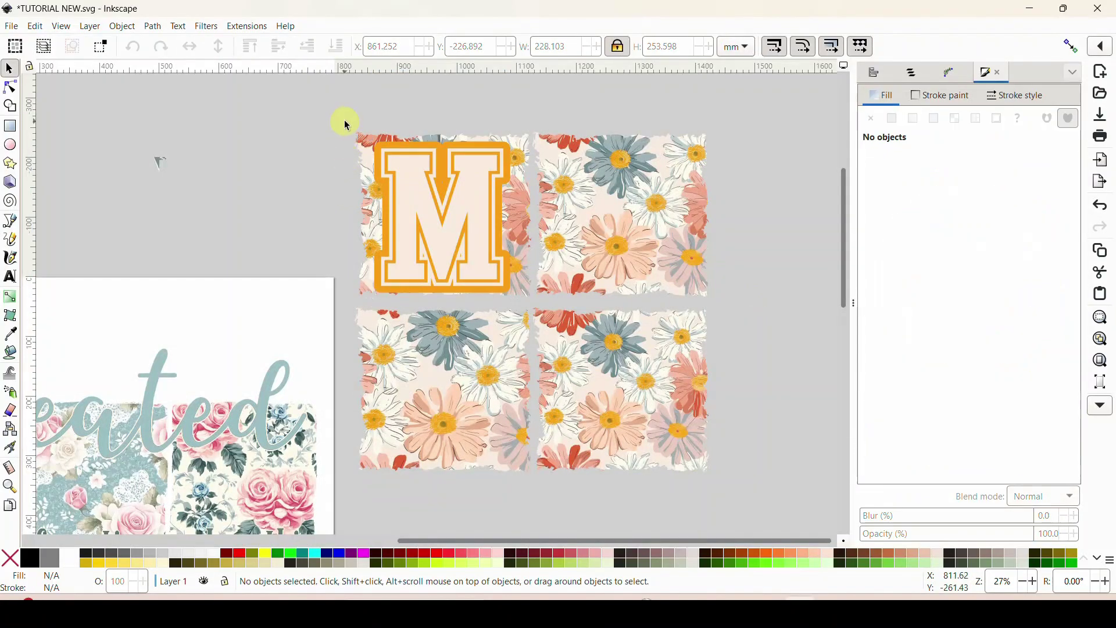
- Select the M together with all four daisy frames and set the single-file export area to the selection
{"action": "left_click_drag", "start_coordinate": [347, 115], "coordinate": [792, 511]}
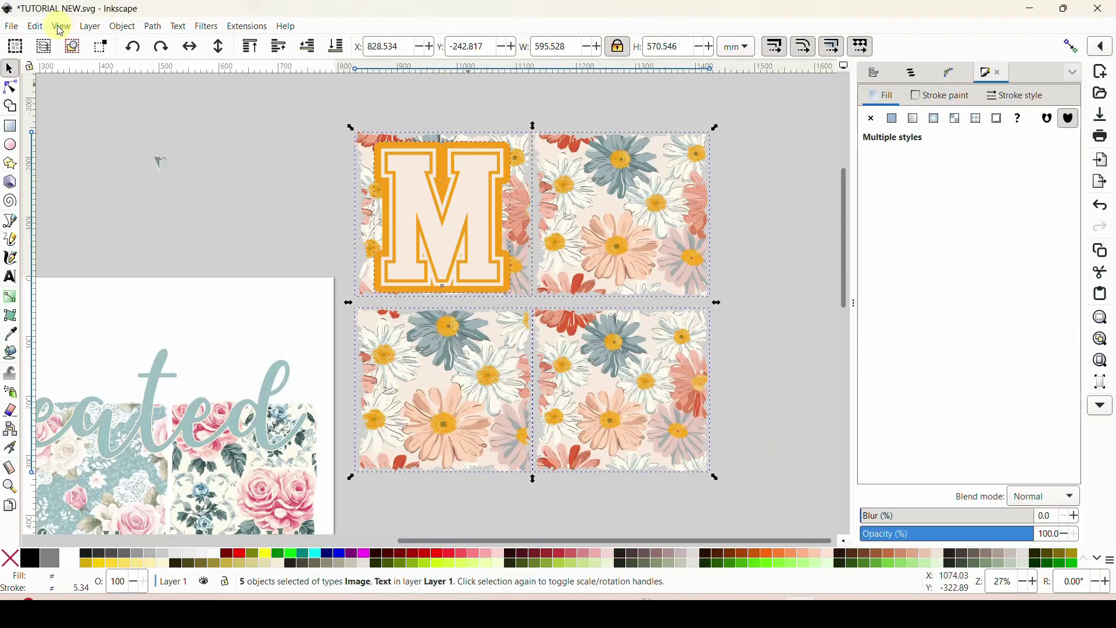
{"action": "left_click", "coordinate": [12, 27]}
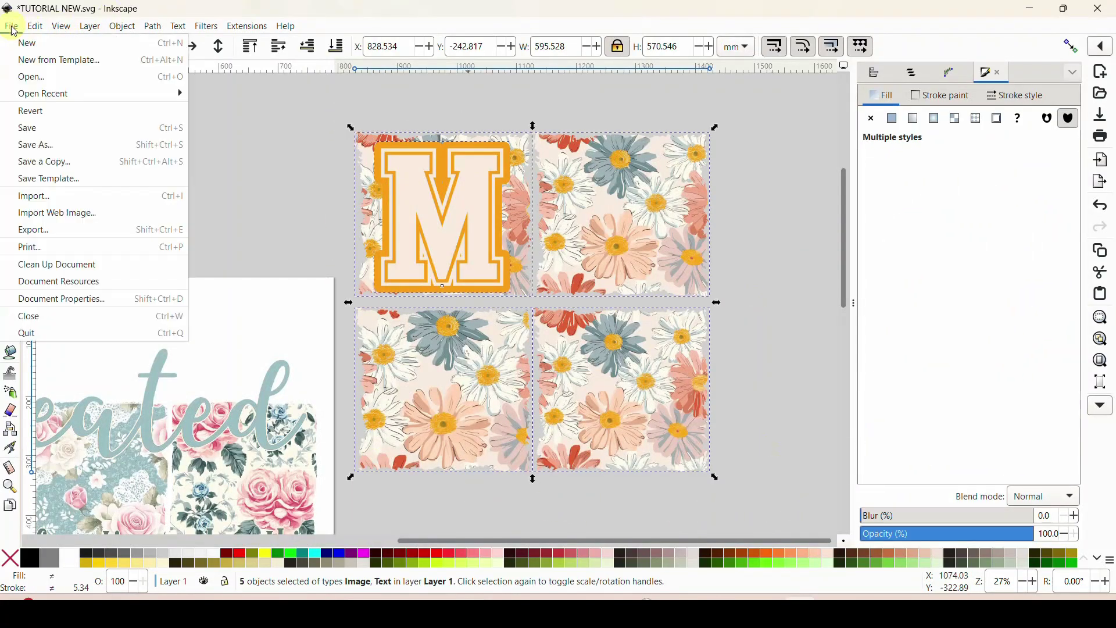
{"action": "left_click", "coordinate": [23, 231]}
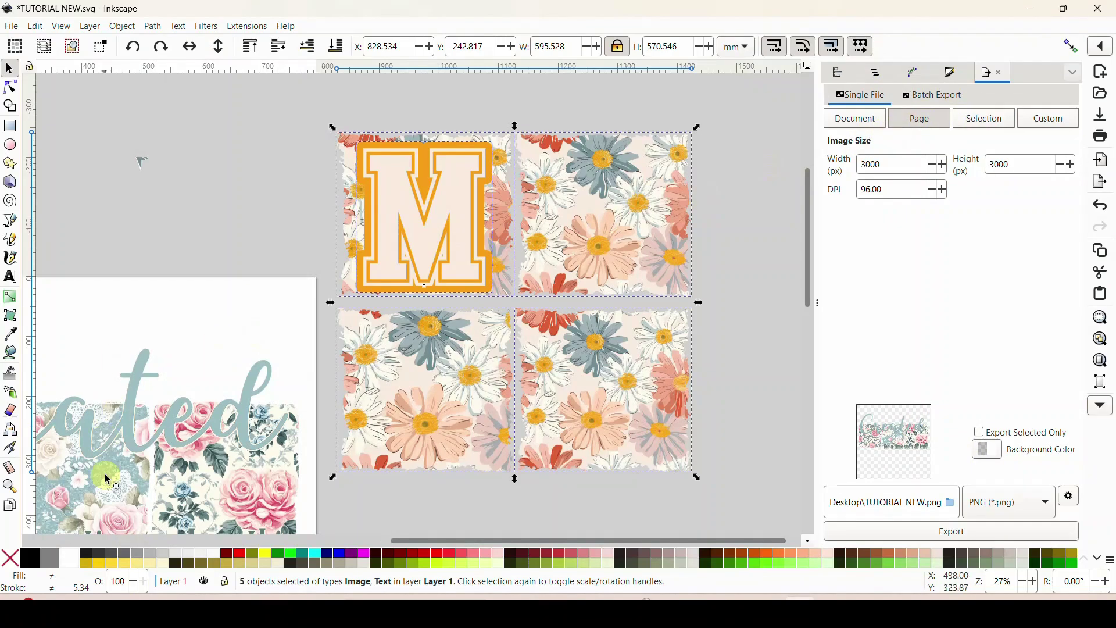
{"action": "left_click_drag", "start_coordinate": [465, 538], "coordinate": [367, 537]}
{"action": "scroll", "coordinate": [302, 431], "scroll_direction": "down", "scroll_amount": 3}
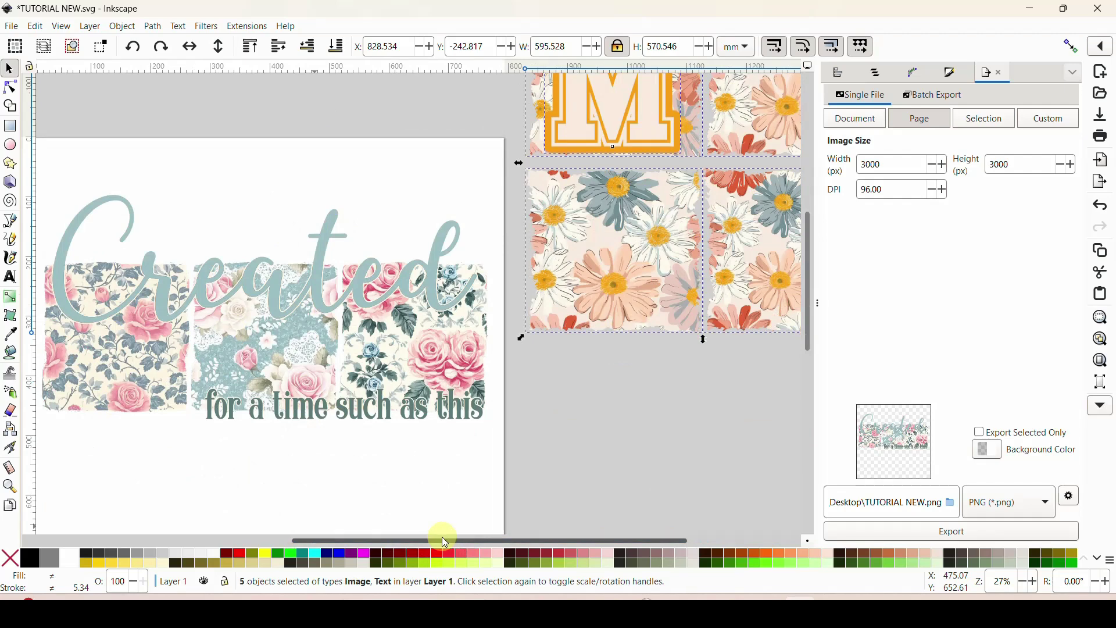
{"action": "left_click_drag", "start_coordinate": [442, 536], "coordinate": [568, 531]}
{"action": "scroll", "coordinate": [567, 454], "scroll_direction": "up", "scroll_amount": 2}
{"action": "scroll", "coordinate": [567, 455], "scroll_direction": "up", "scroll_amount": 2}
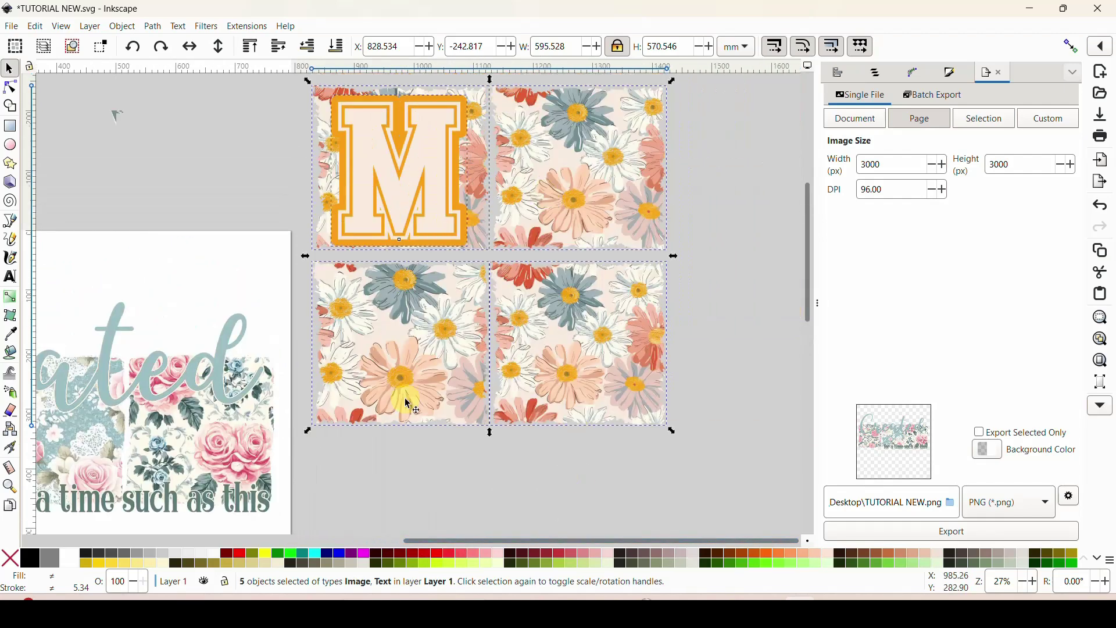
{"action": "left_click", "coordinate": [986, 122]}
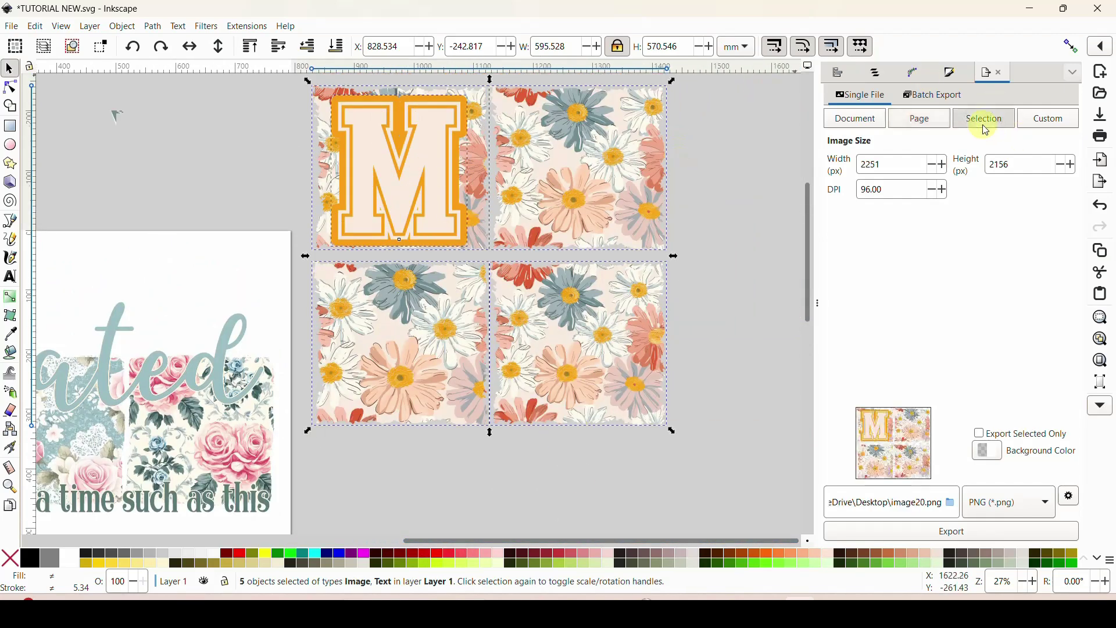